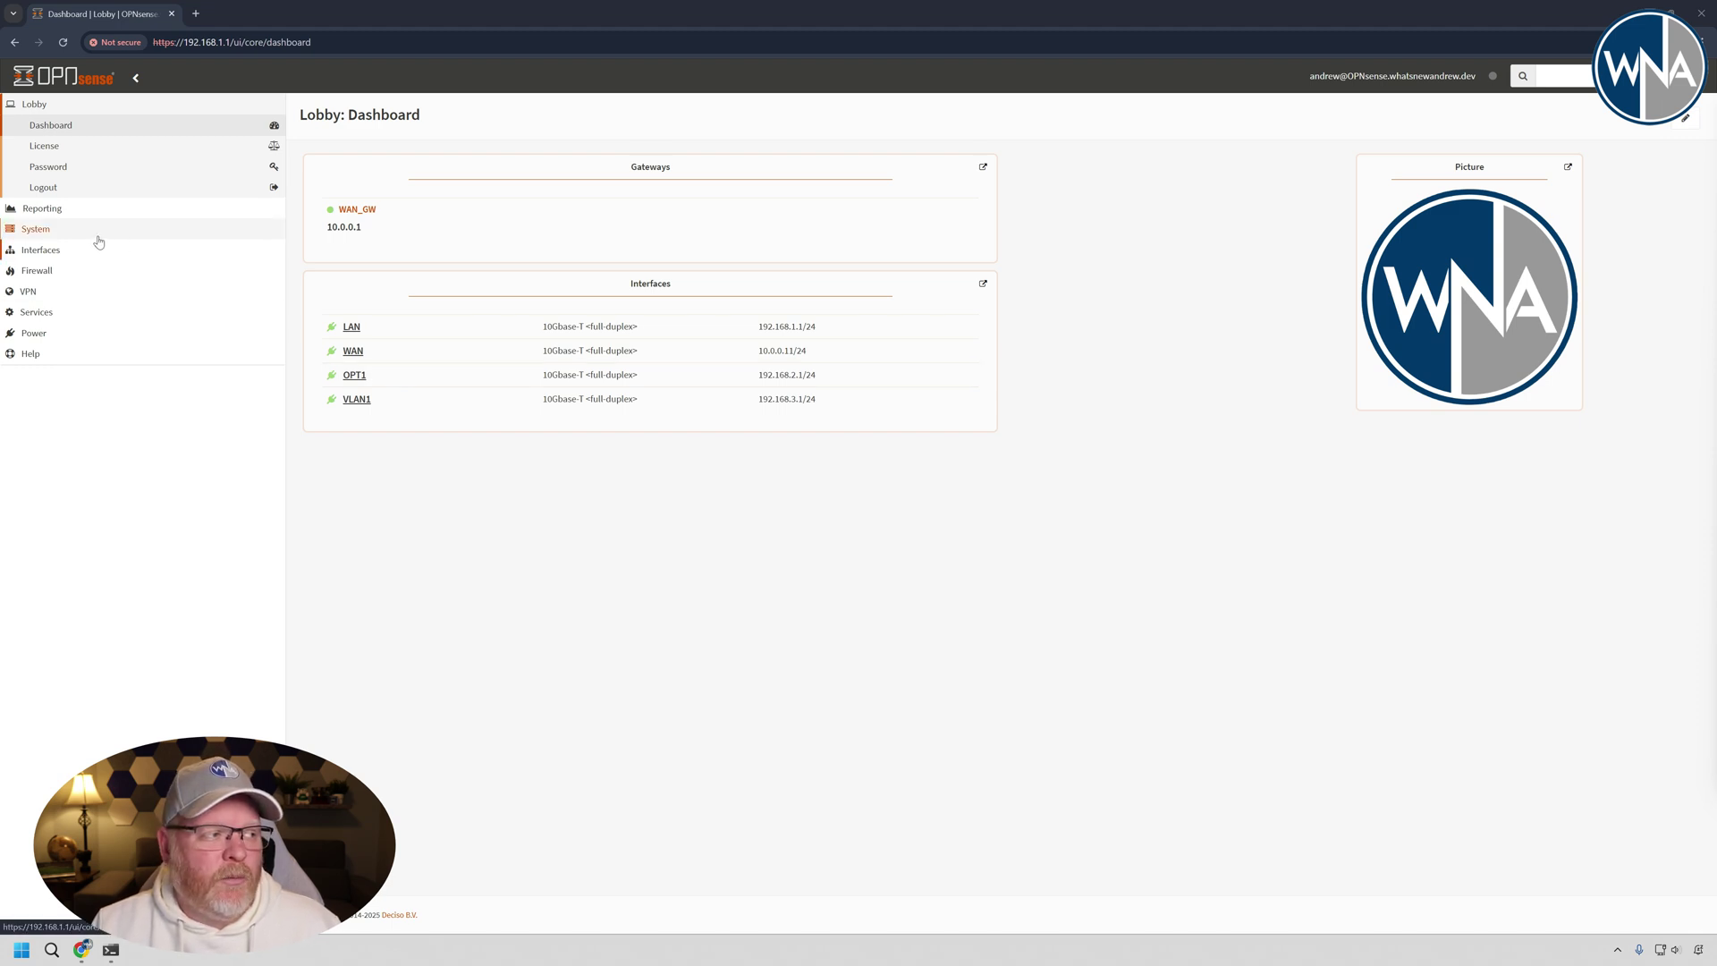
Step: Go to Firewall > Aliases and start a new alias
left_click(75, 270)
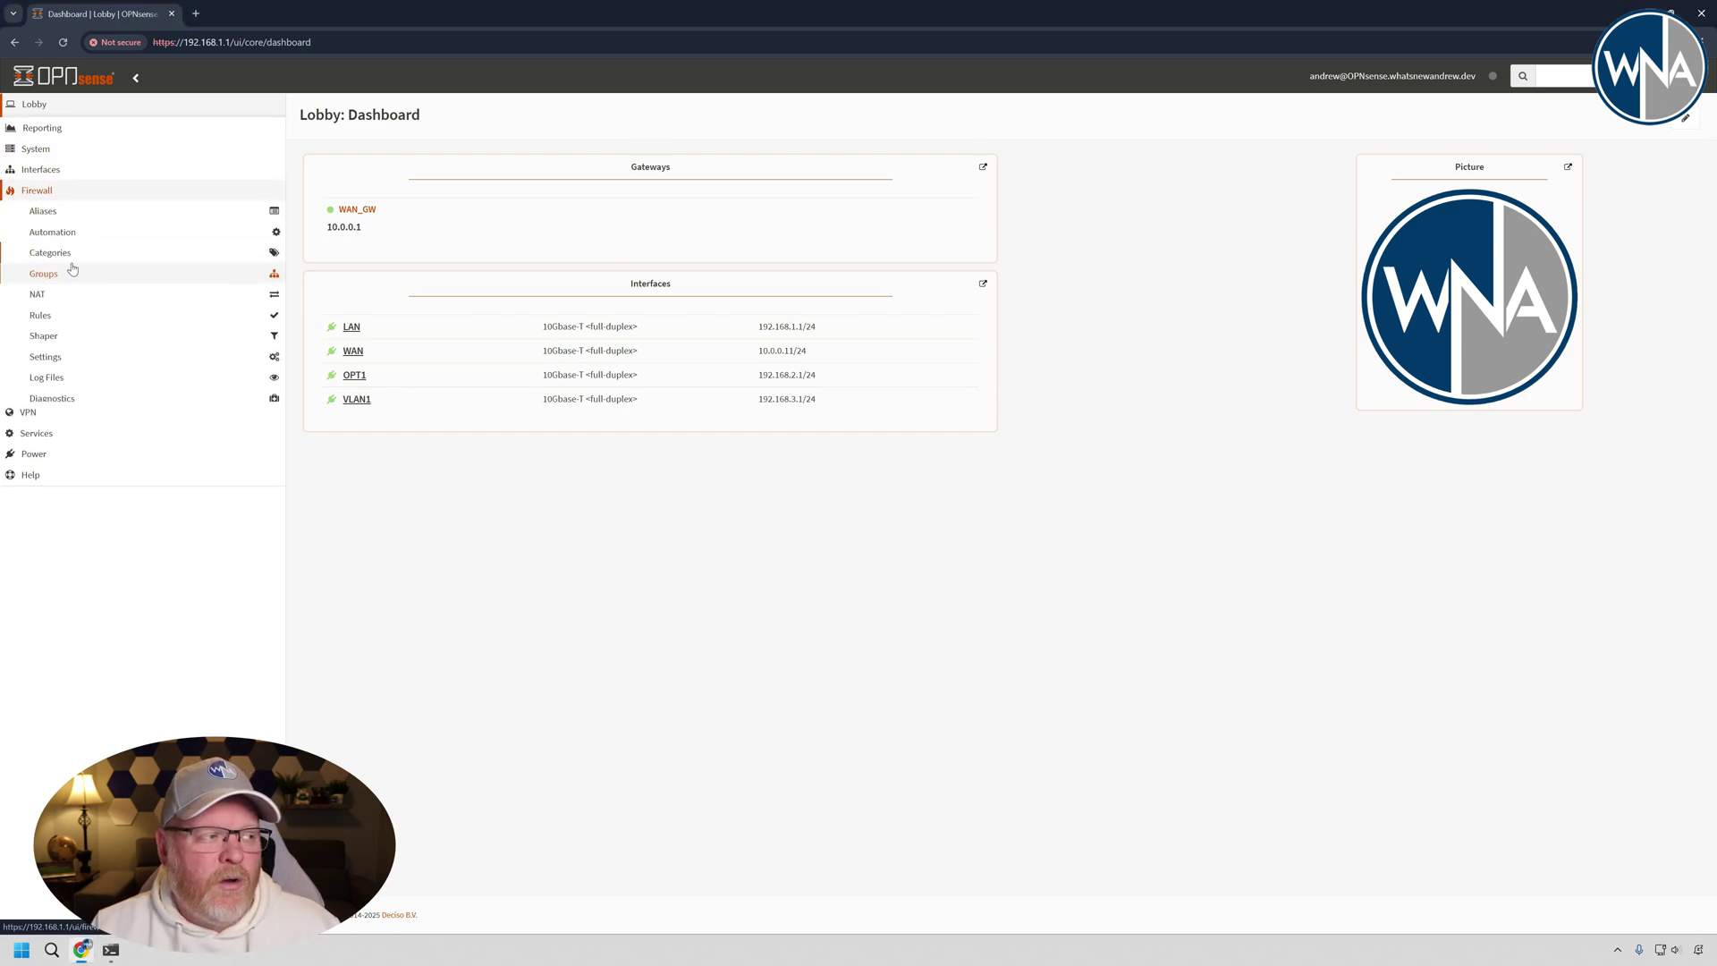
left_click(75, 211)
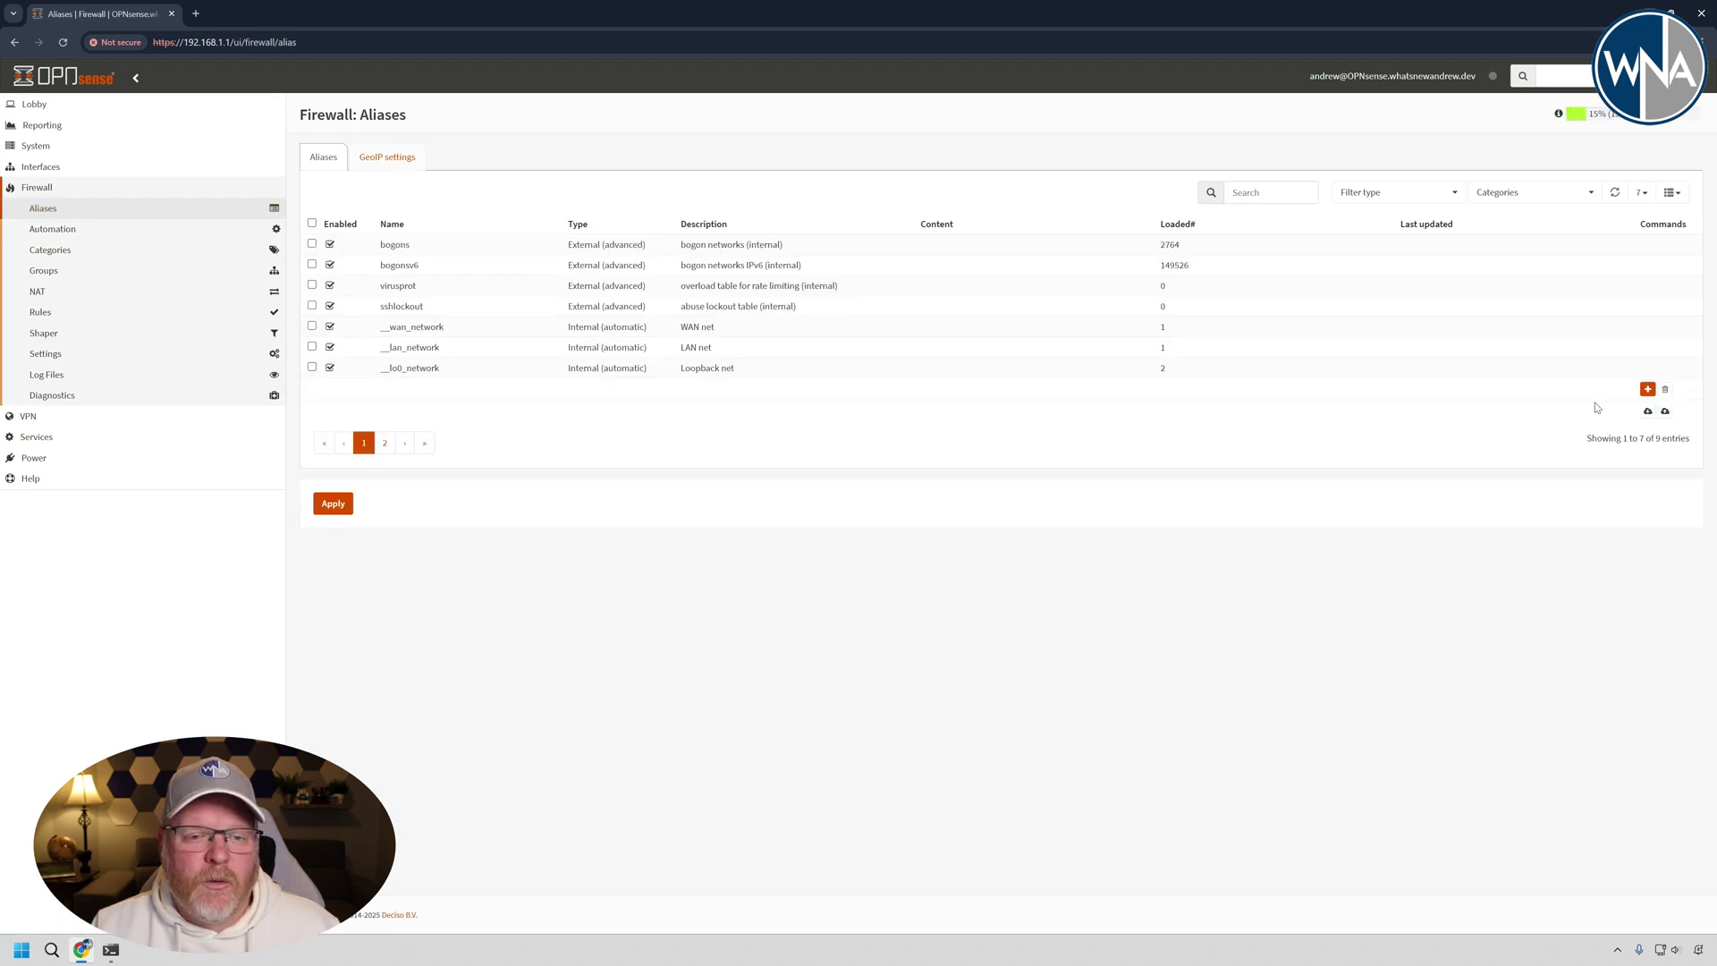
left_click(1648, 390)
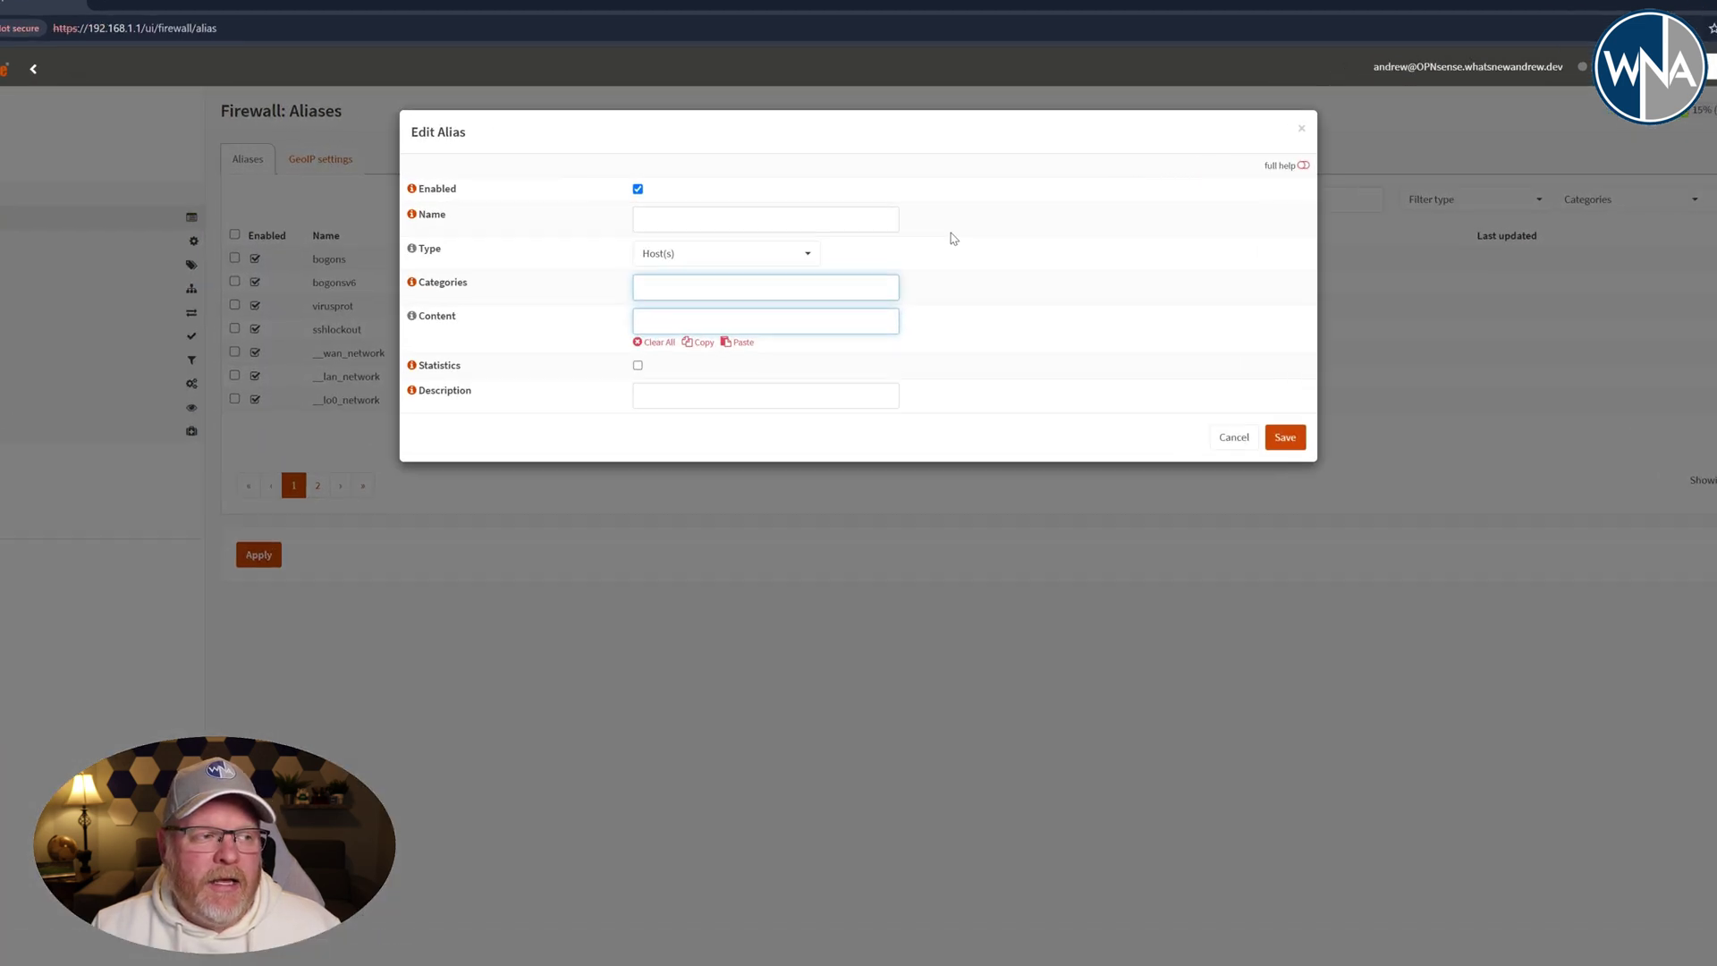
Step: Name the alias Private_and_reserved and set its type to Network(s)
type("Pr")
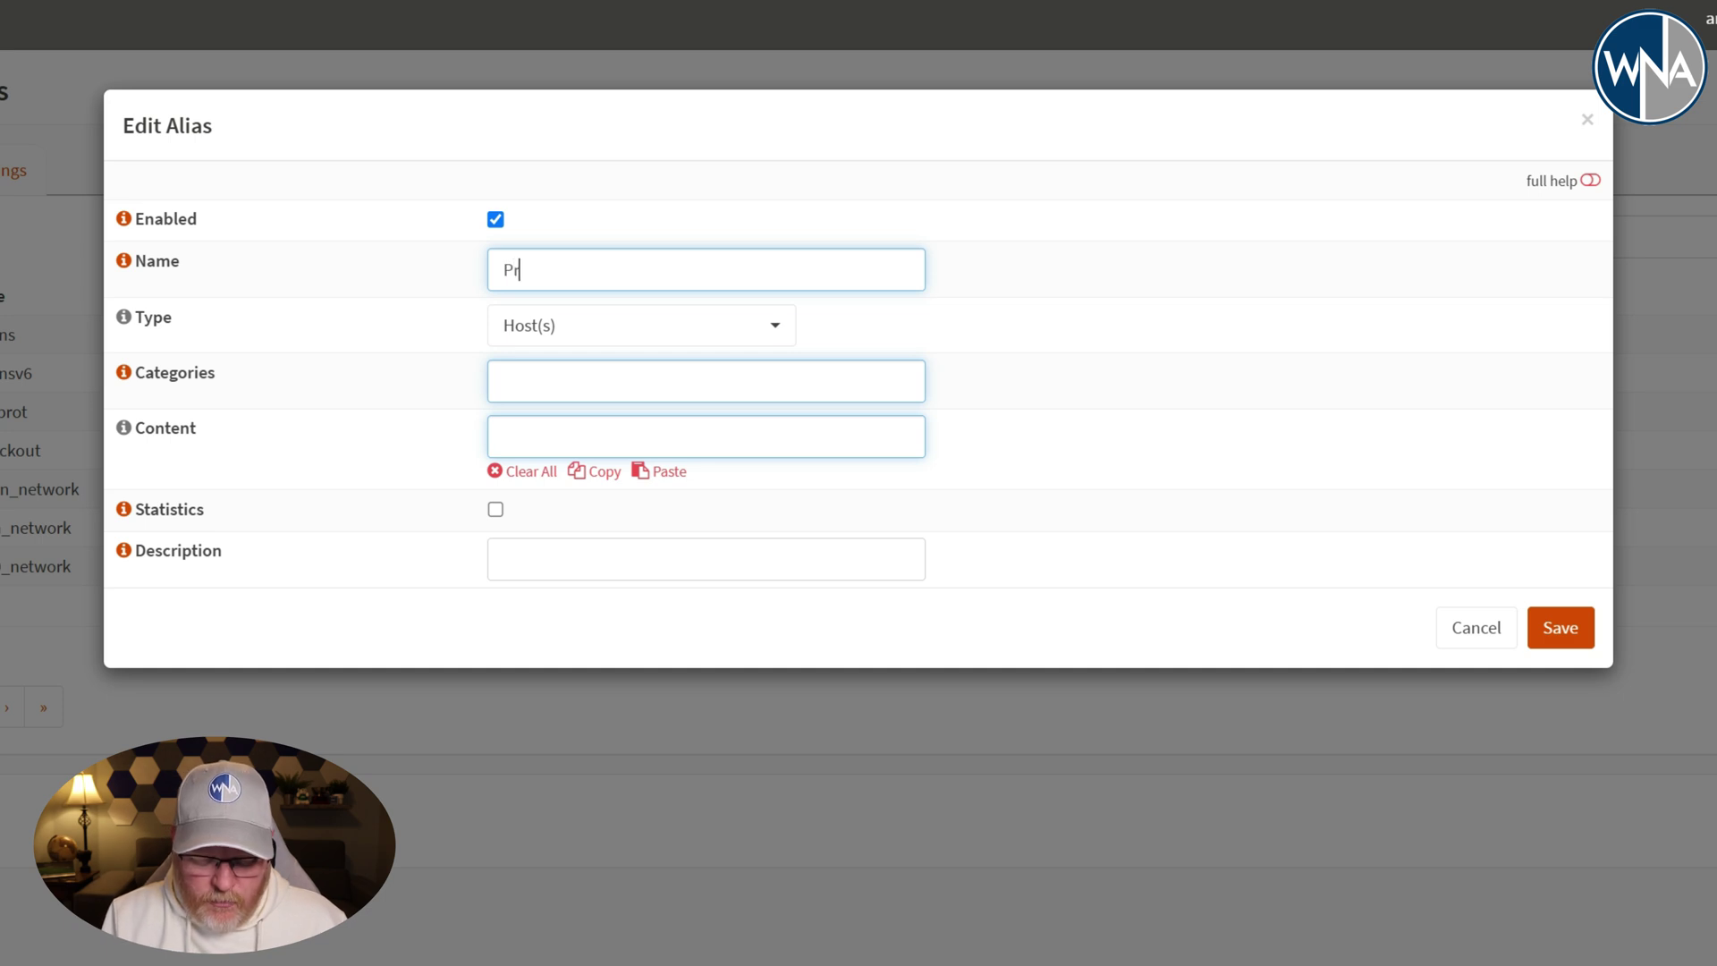
type("ivate_")
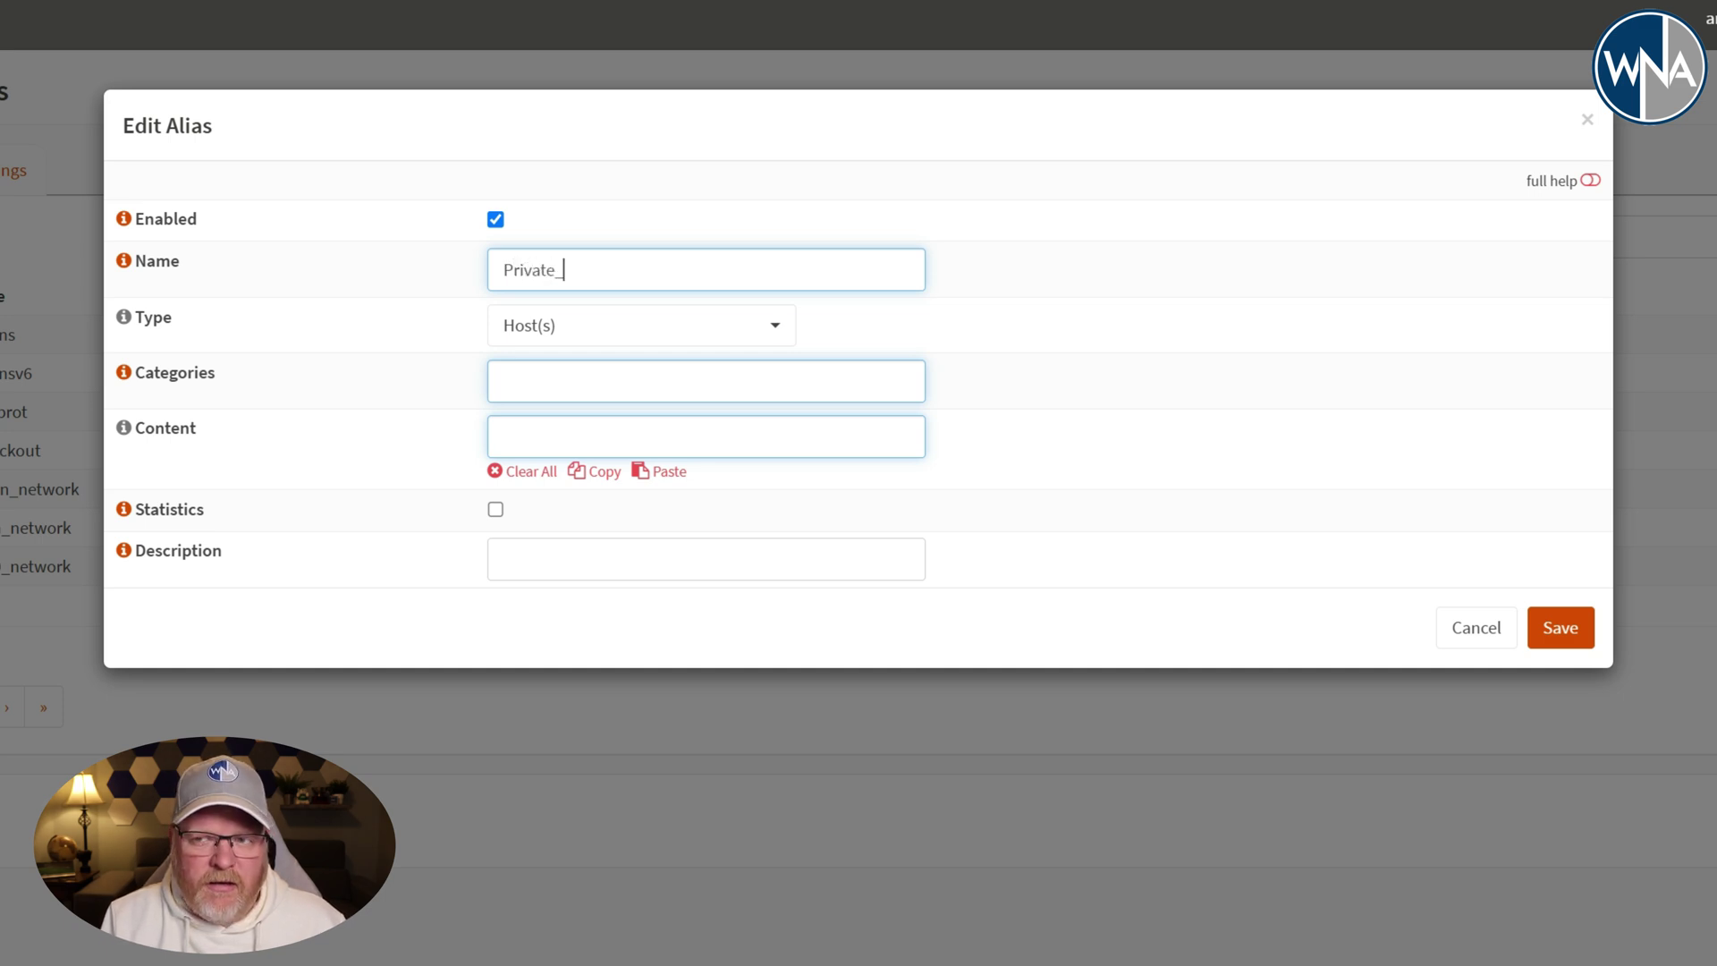
type("and_rese")
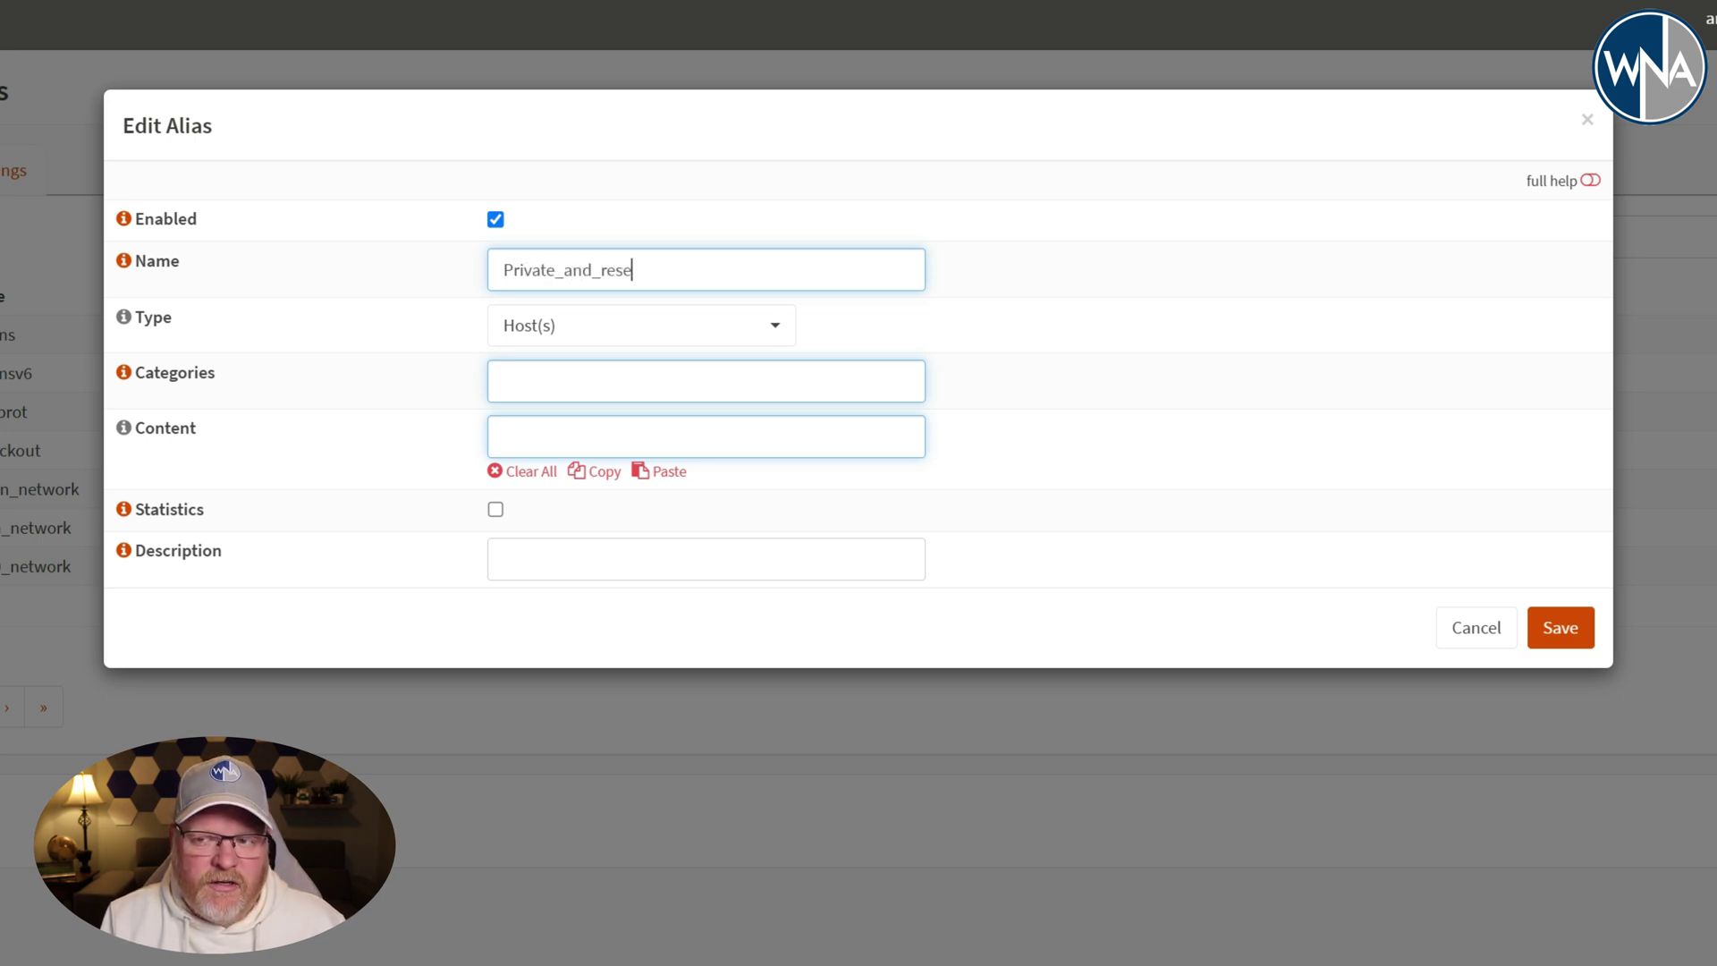
type("rved")
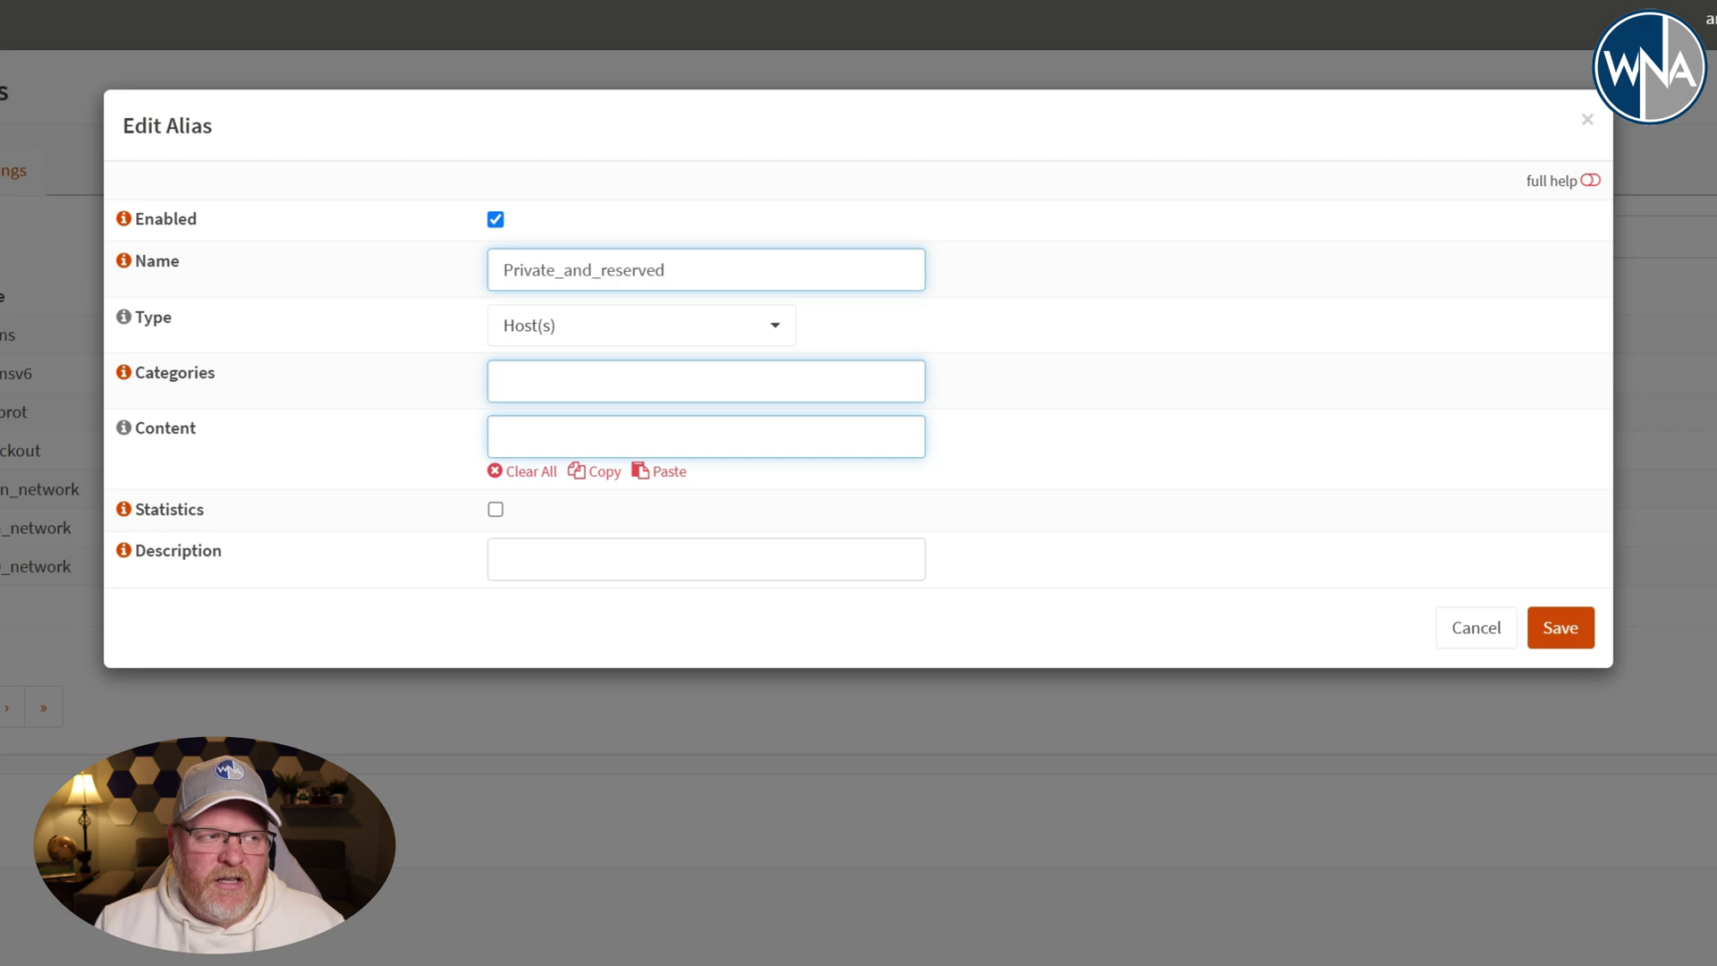
left_click(690, 331)
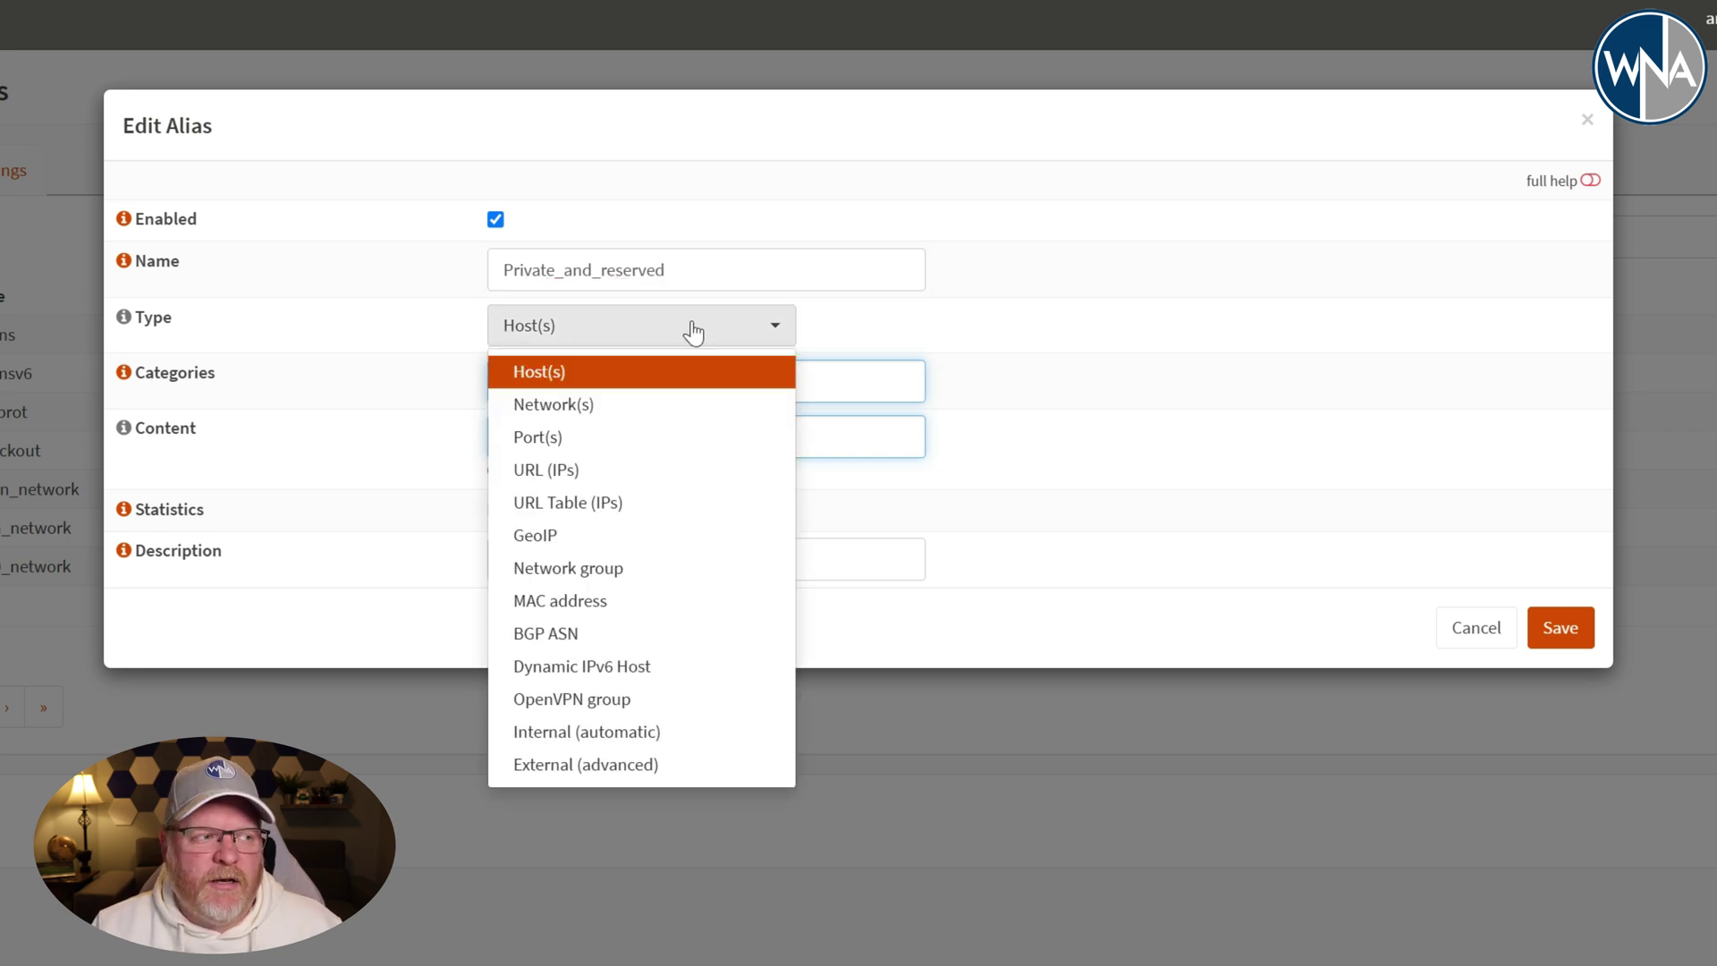
left_click(597, 406)
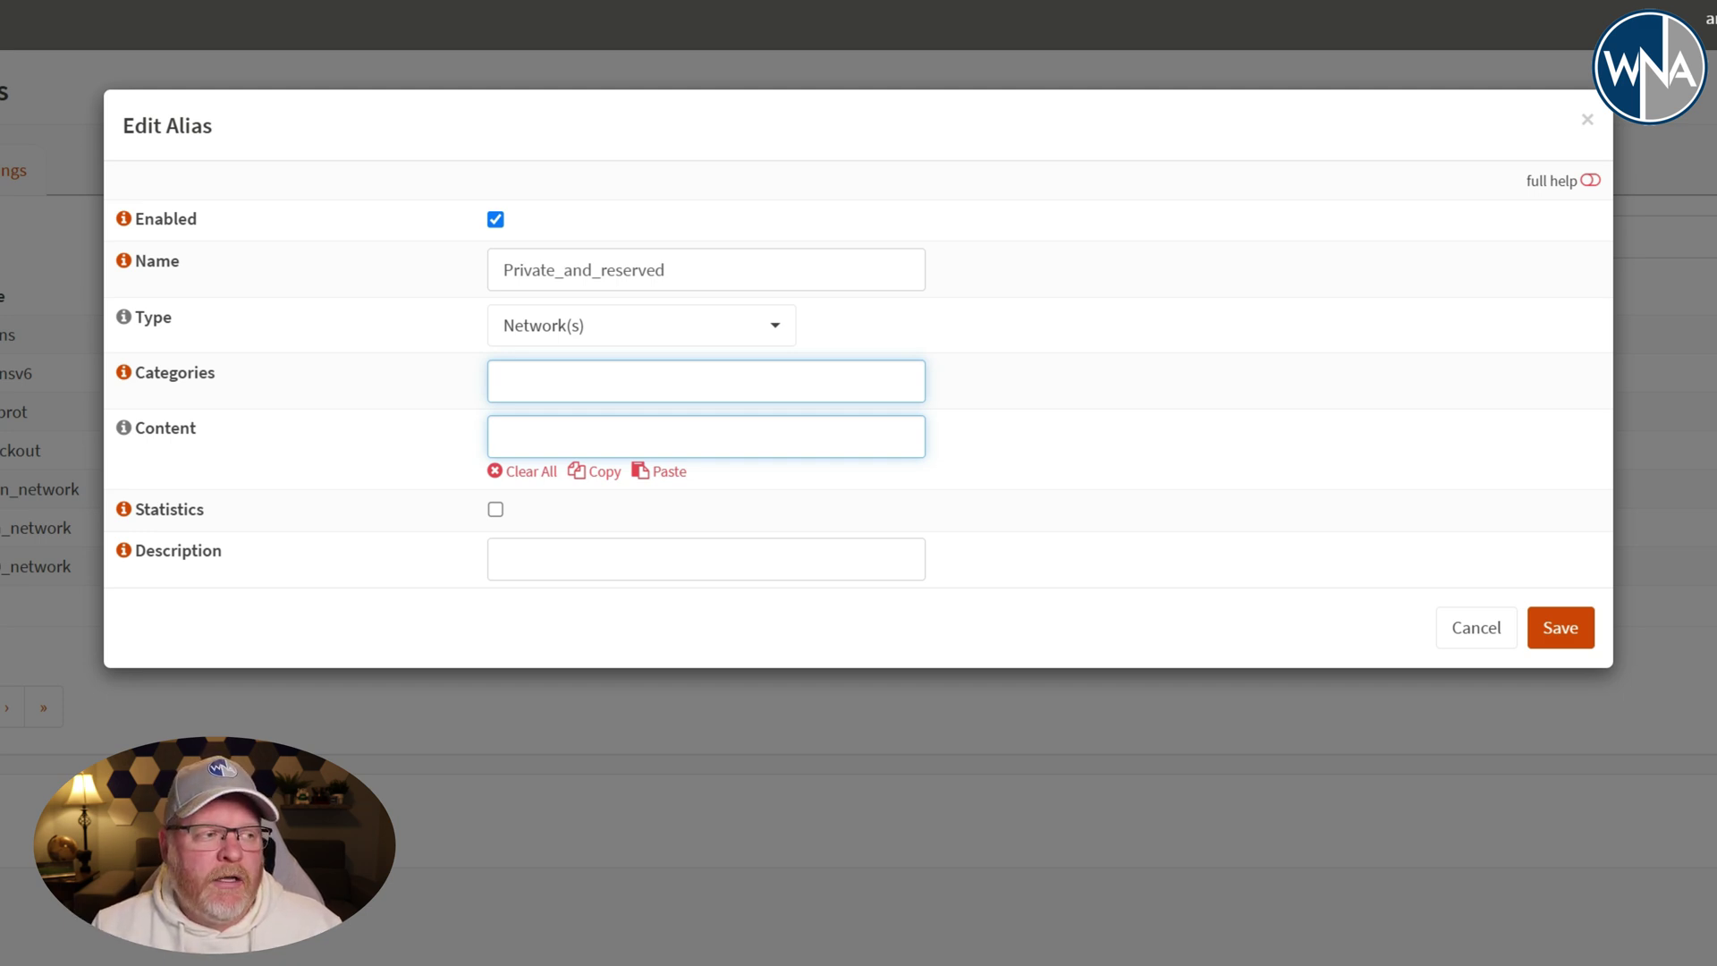
left_click(899, 434)
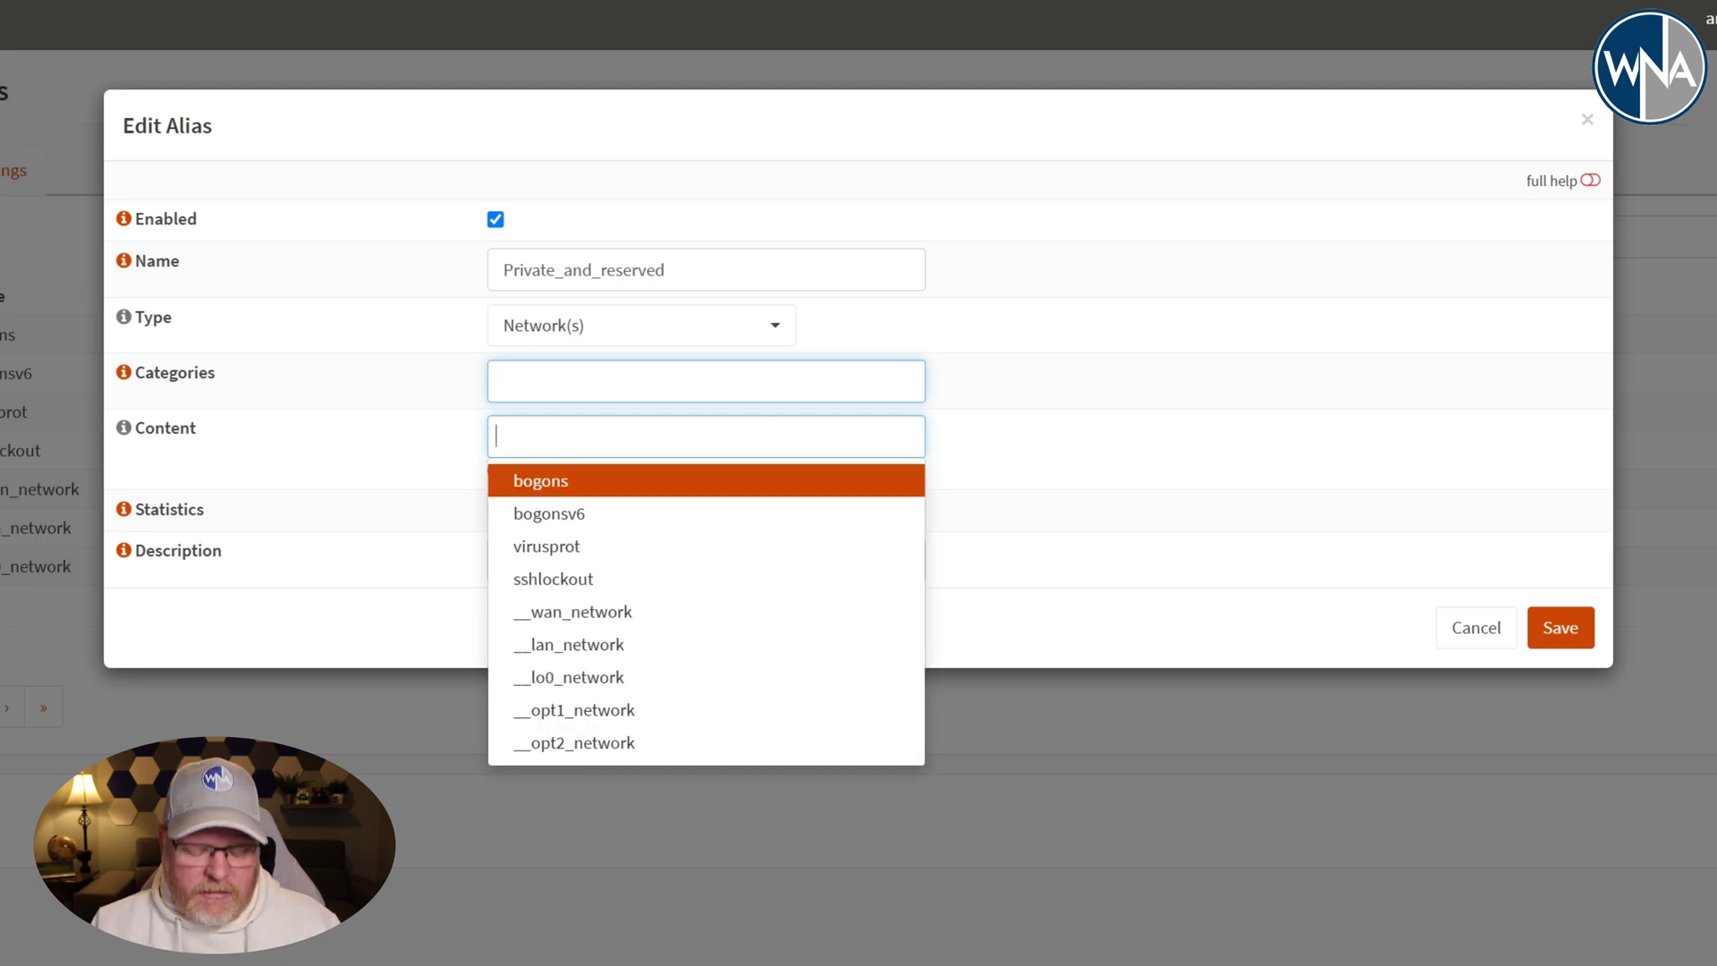
Step: Paste the ten private and reserved ranges as content, describe the alias 'Private IPs', and save
type("10.0.0.0/8 172.16.0.0/12 192.168.0.0/16 169.254.0.0/16 100.64.0.0/10 224.0.0.0/4 0.0.0.0/8 240.0.0.0/4 fd00::/8 fe80::/10")
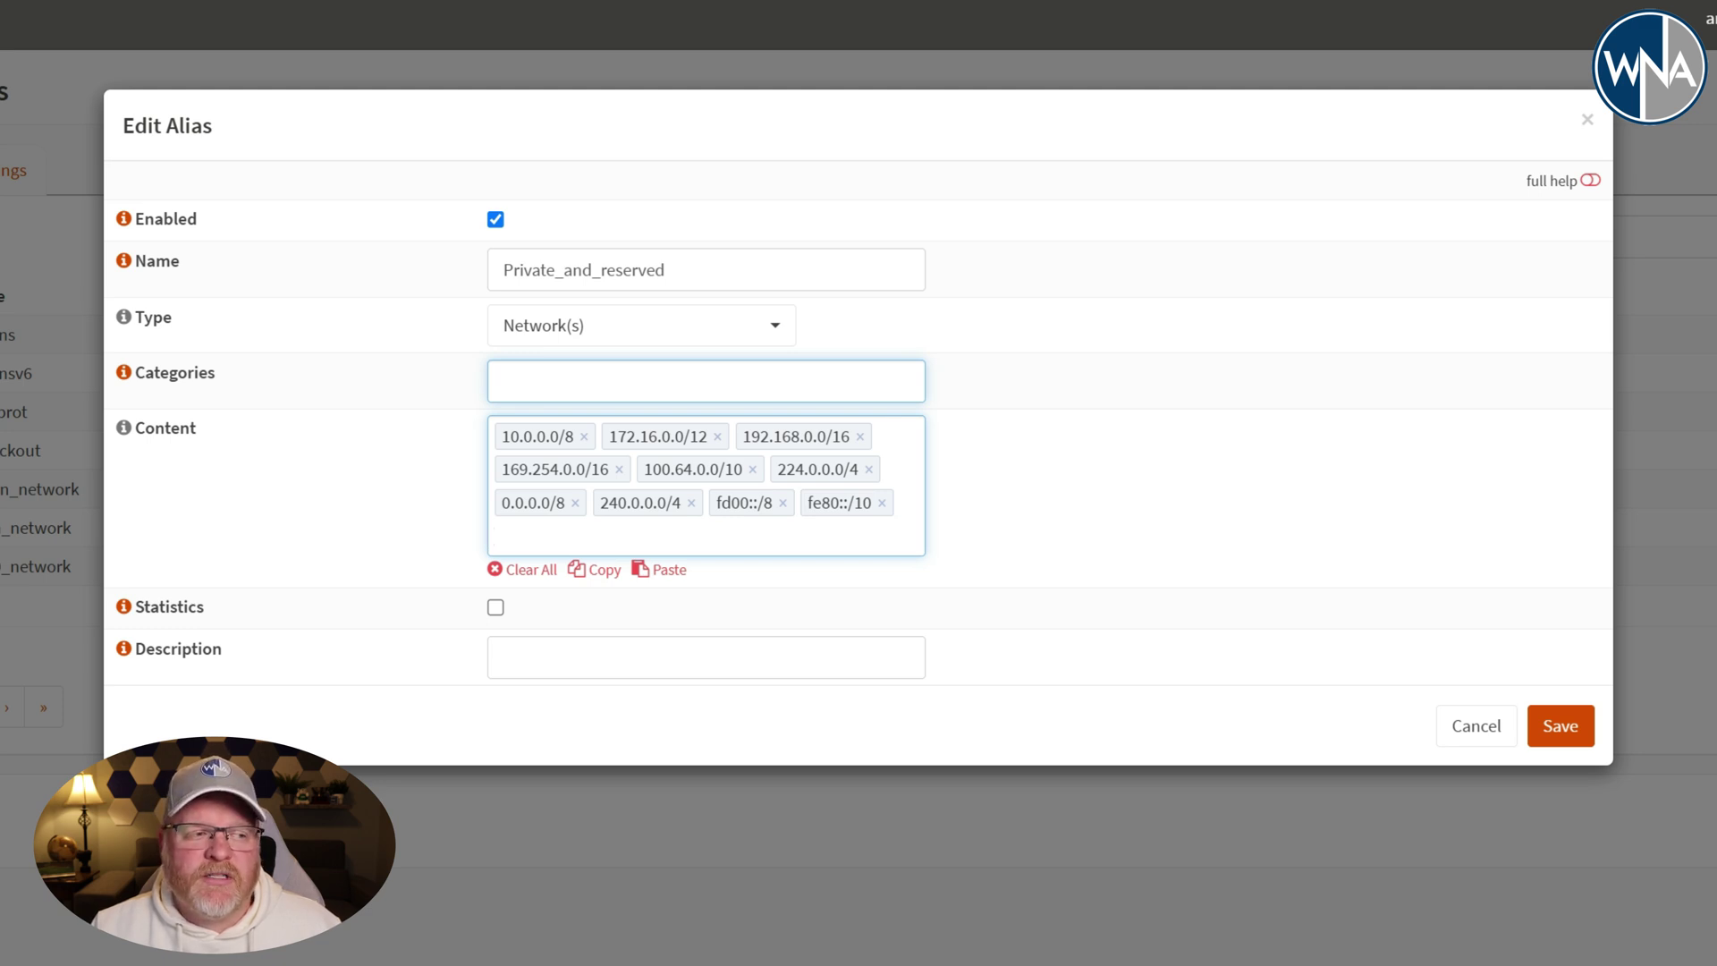
left_click(715, 656)
type("Priva")
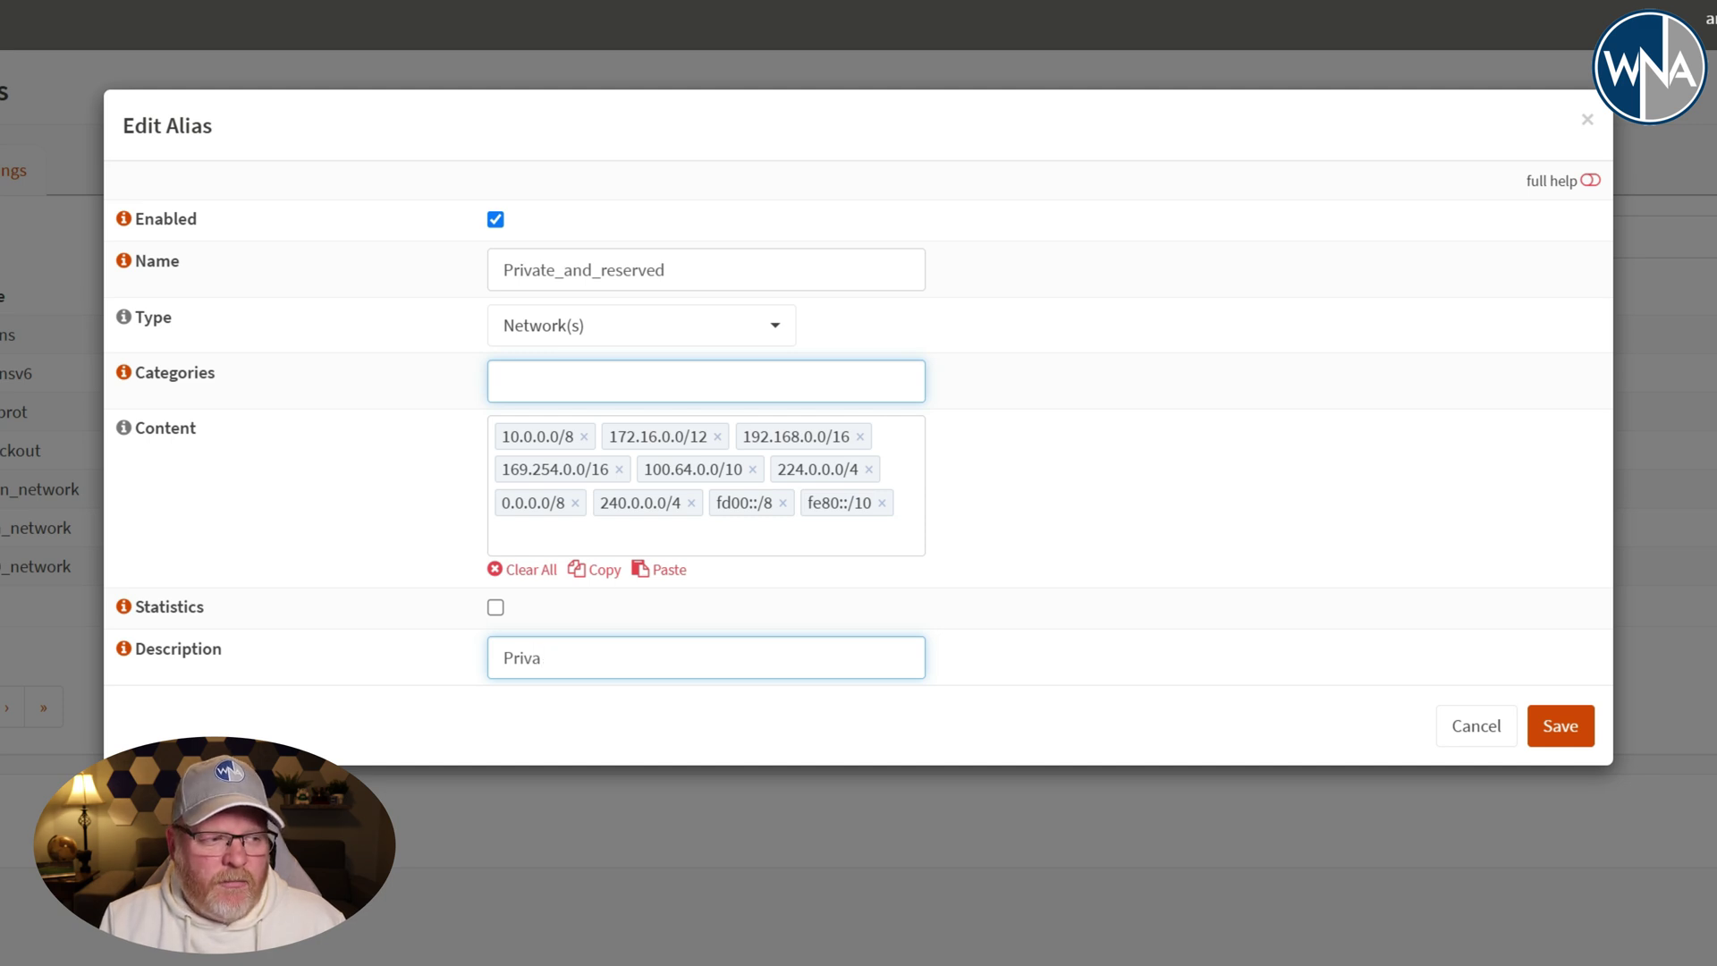
type("te IPs")
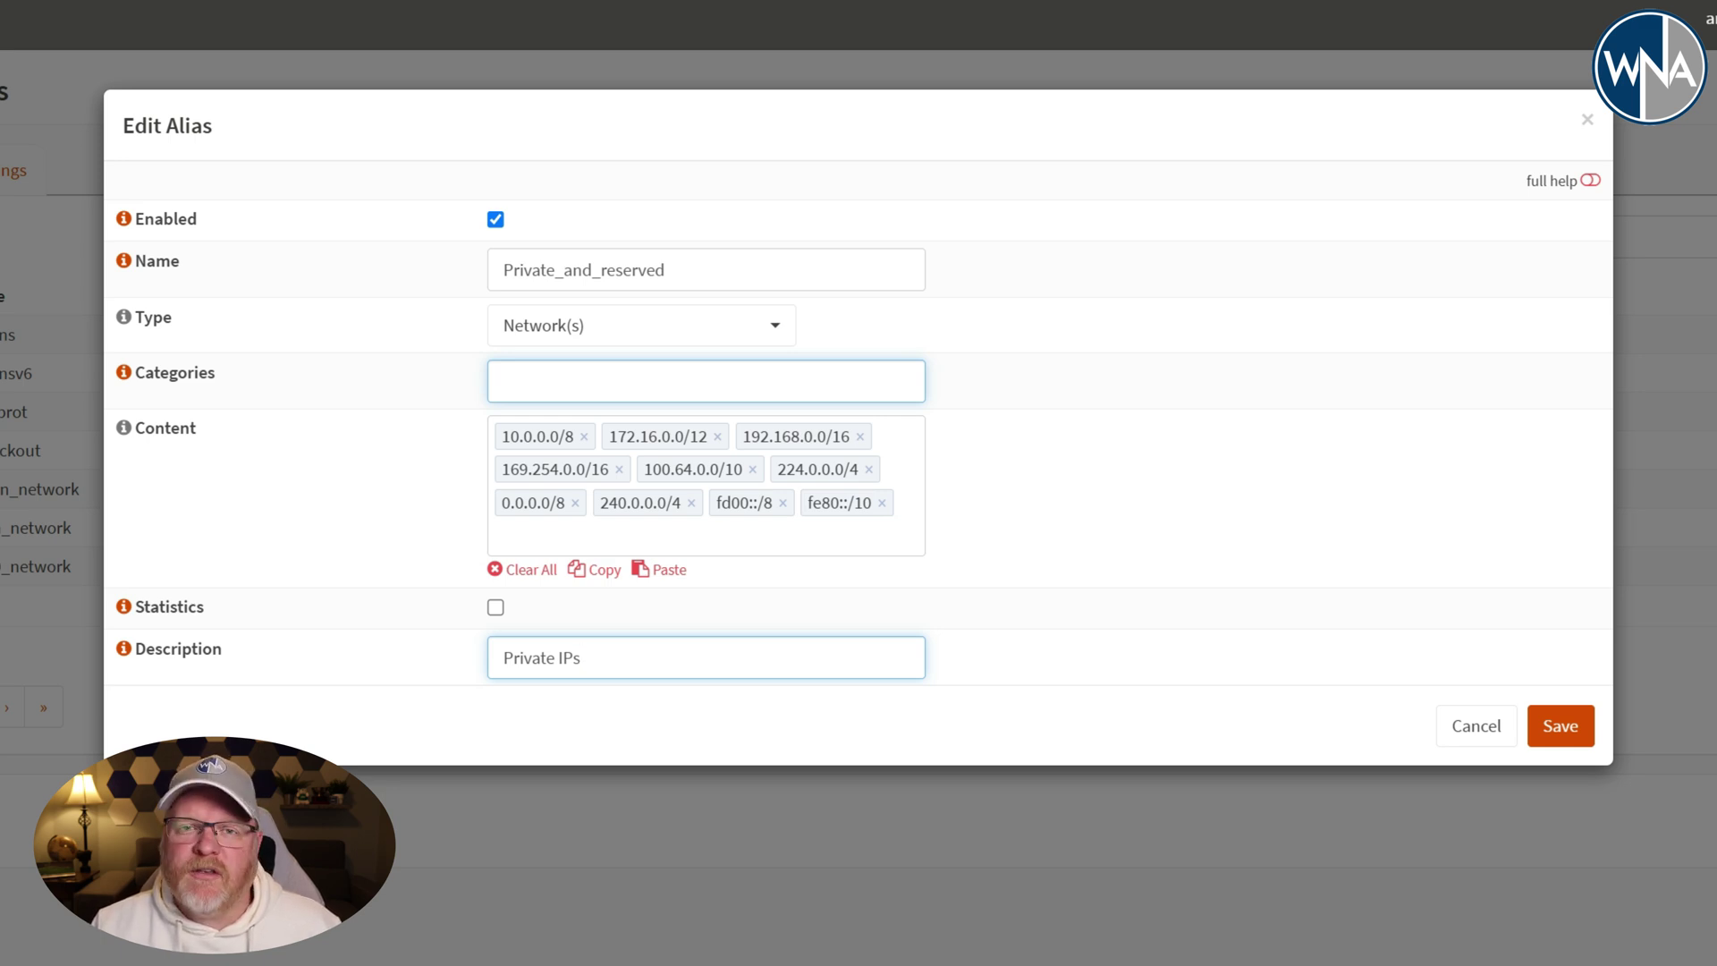
left_click(1570, 725)
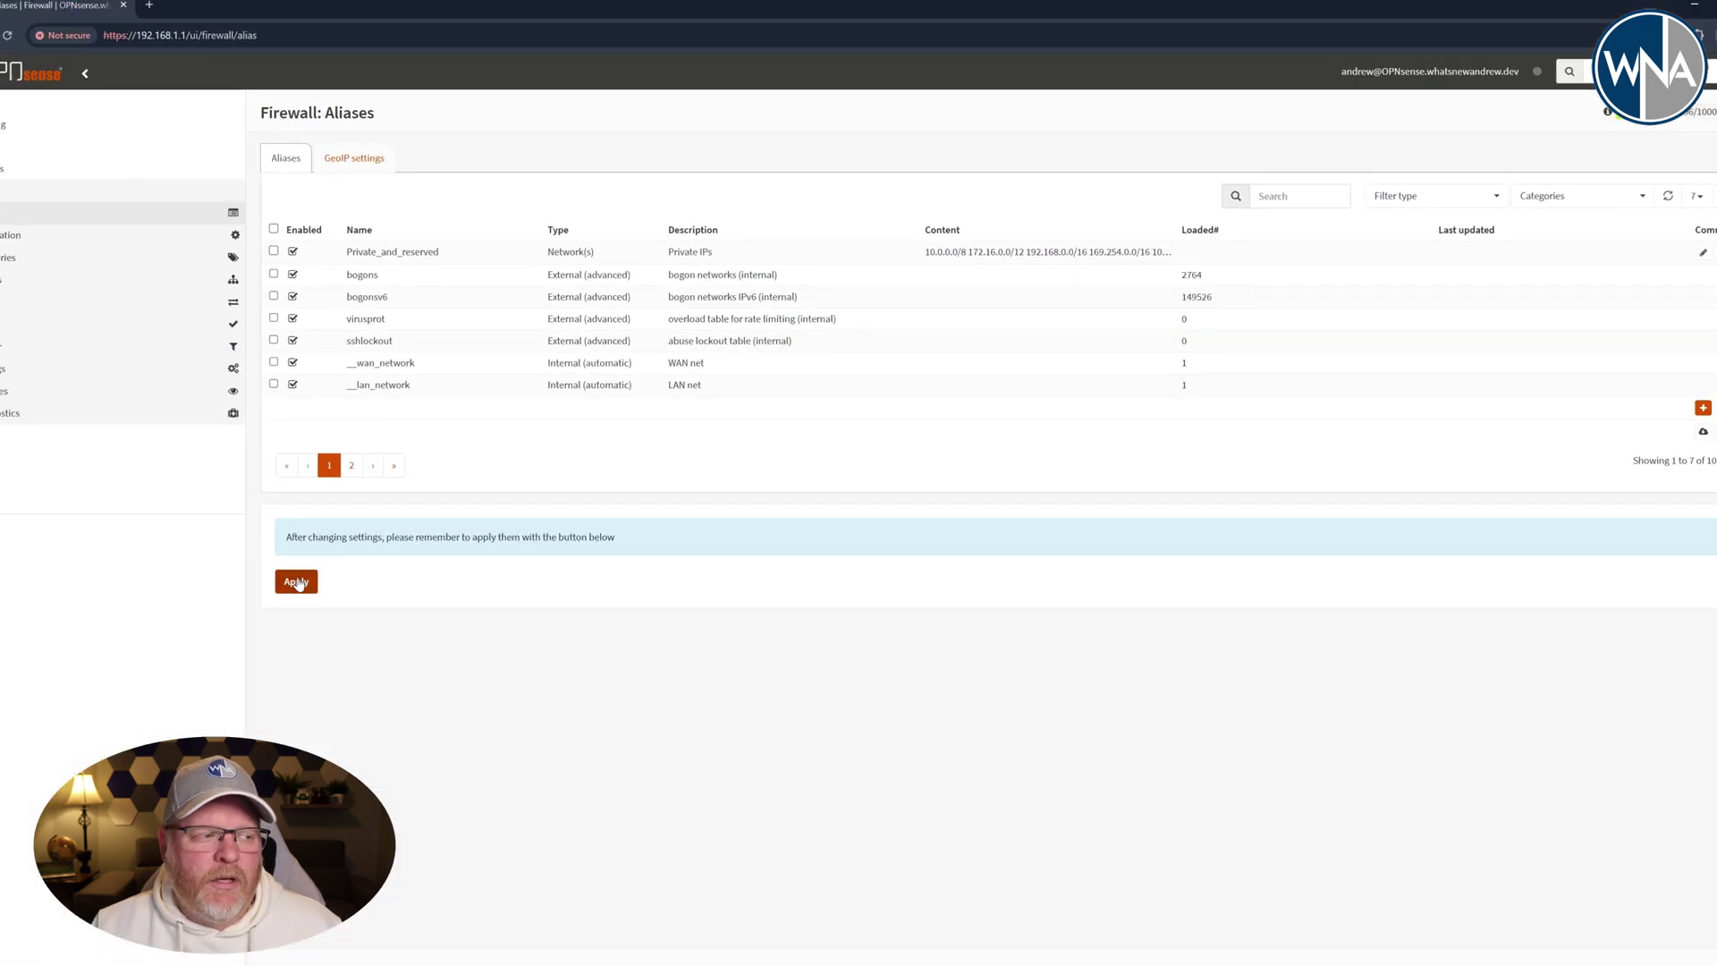
Step: Apply the alias changes so Private_and_reserved is active in the aliases list
left_click(75, 721)
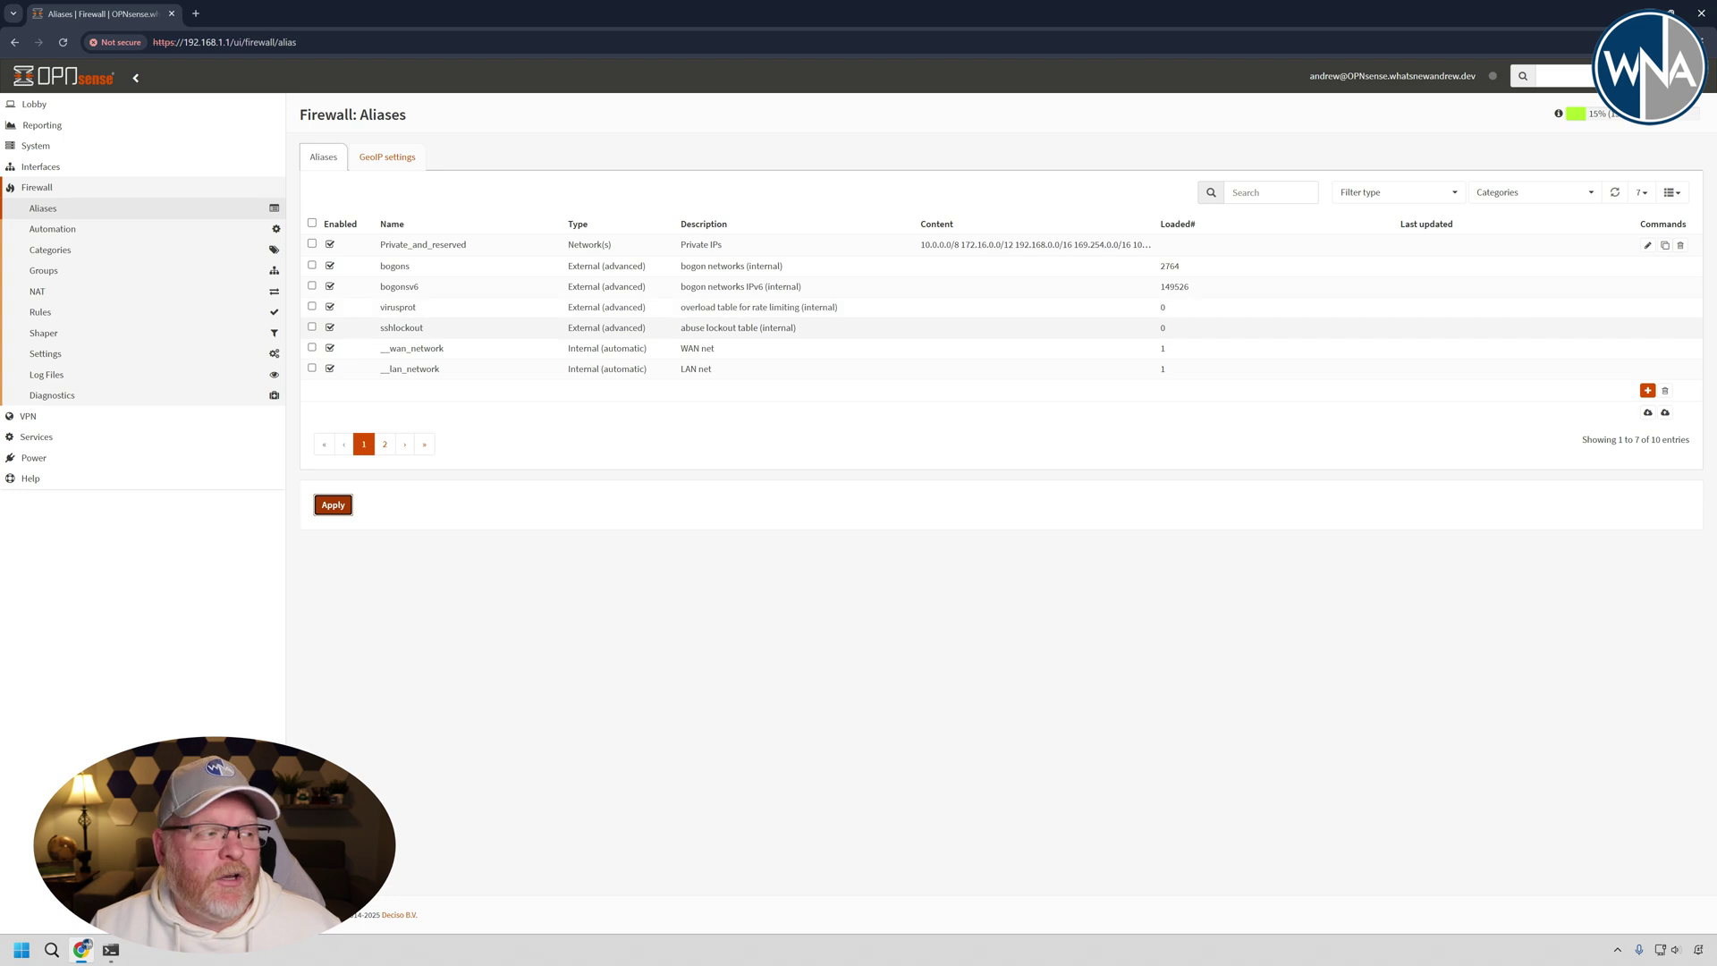
Step: Open Firewall > Rules > OPT1, which has no rules yet
left_click(53, 314)
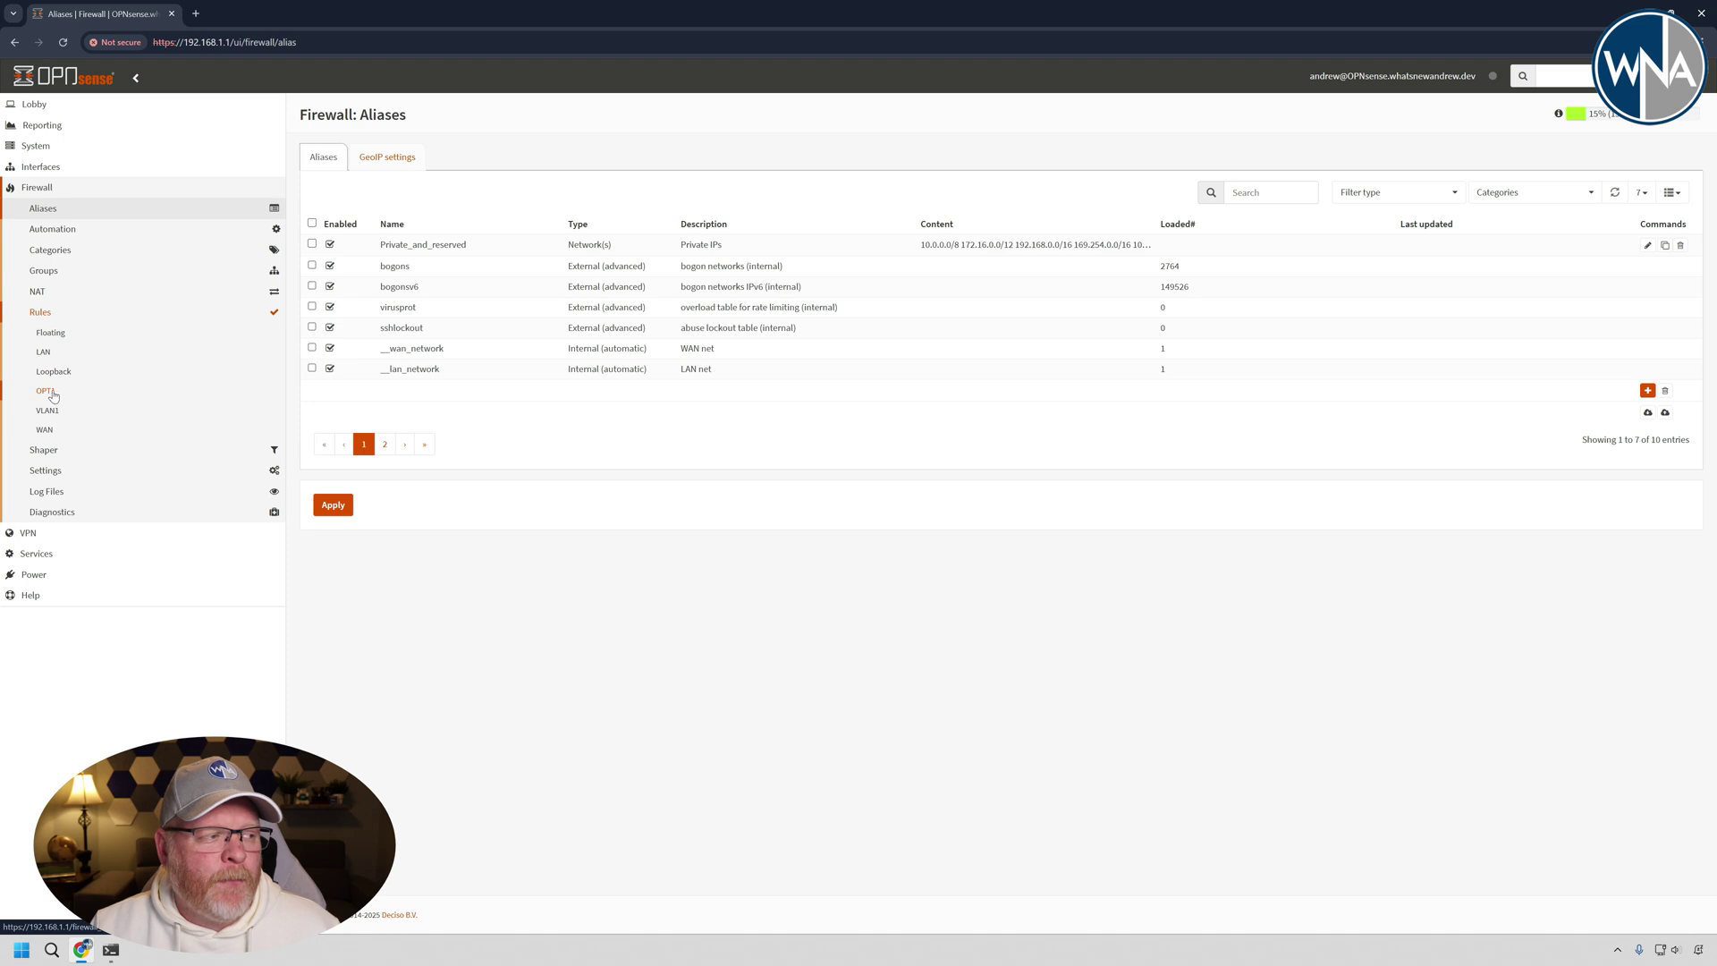
left_click(53, 393)
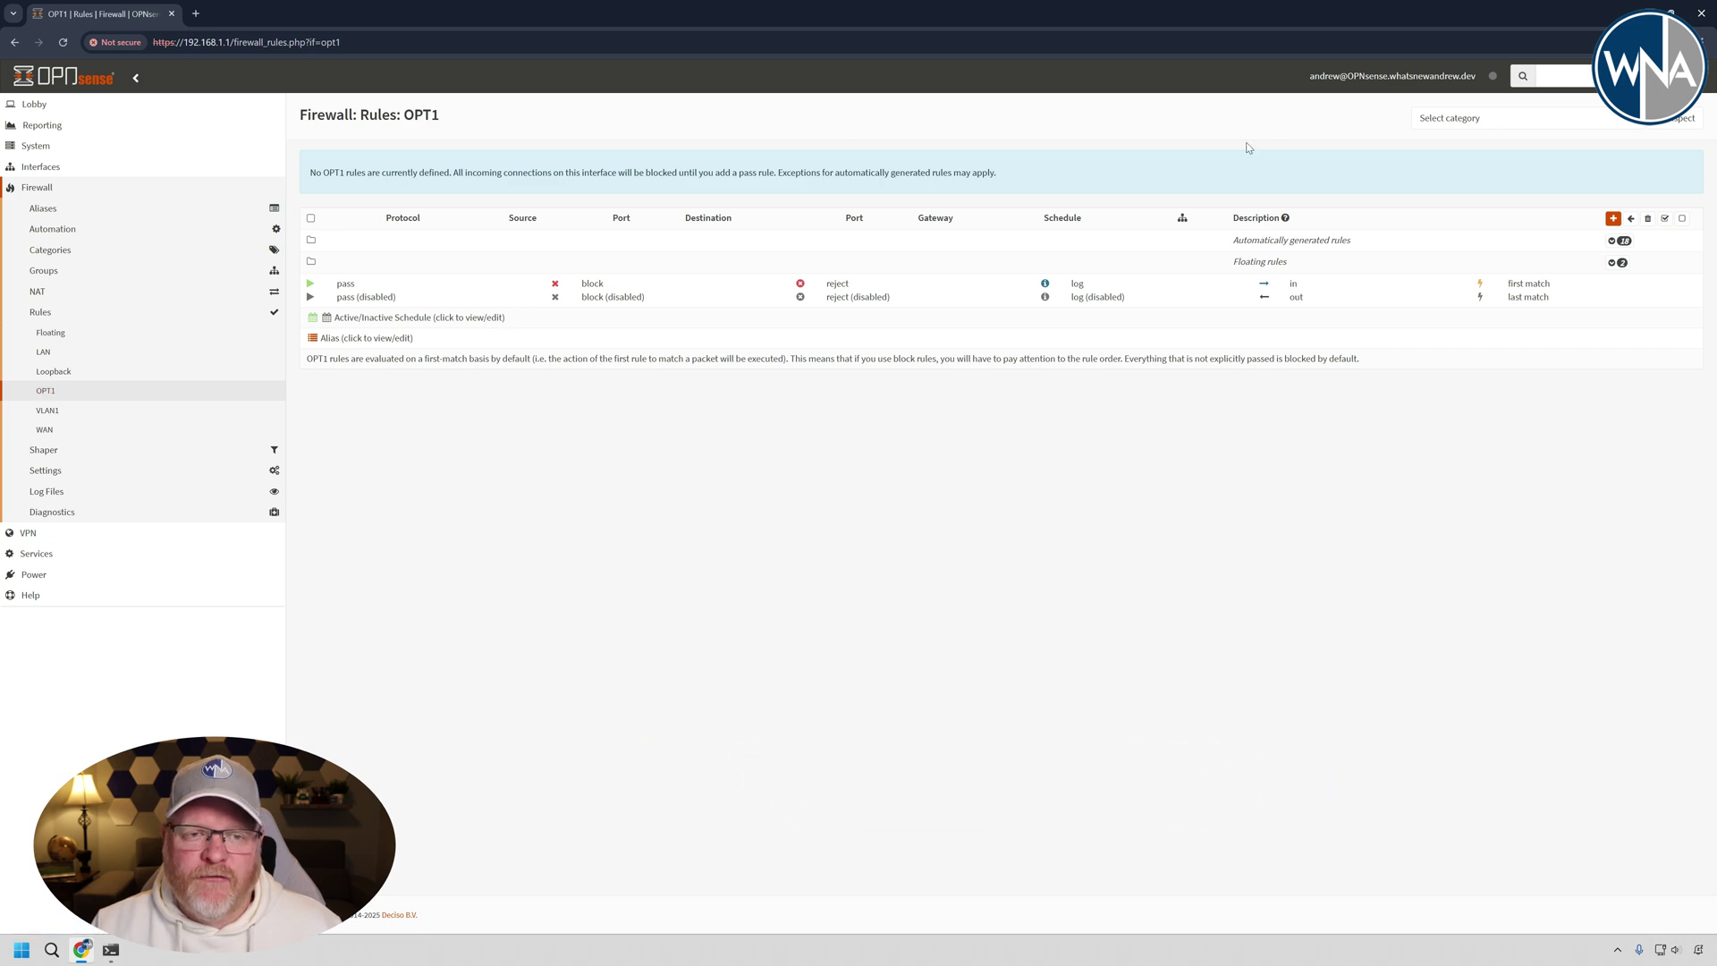
Step: Add a new OPT1 rule with Action Block and TCP/IP version IPv4+IPv6
left_click(1614, 218)
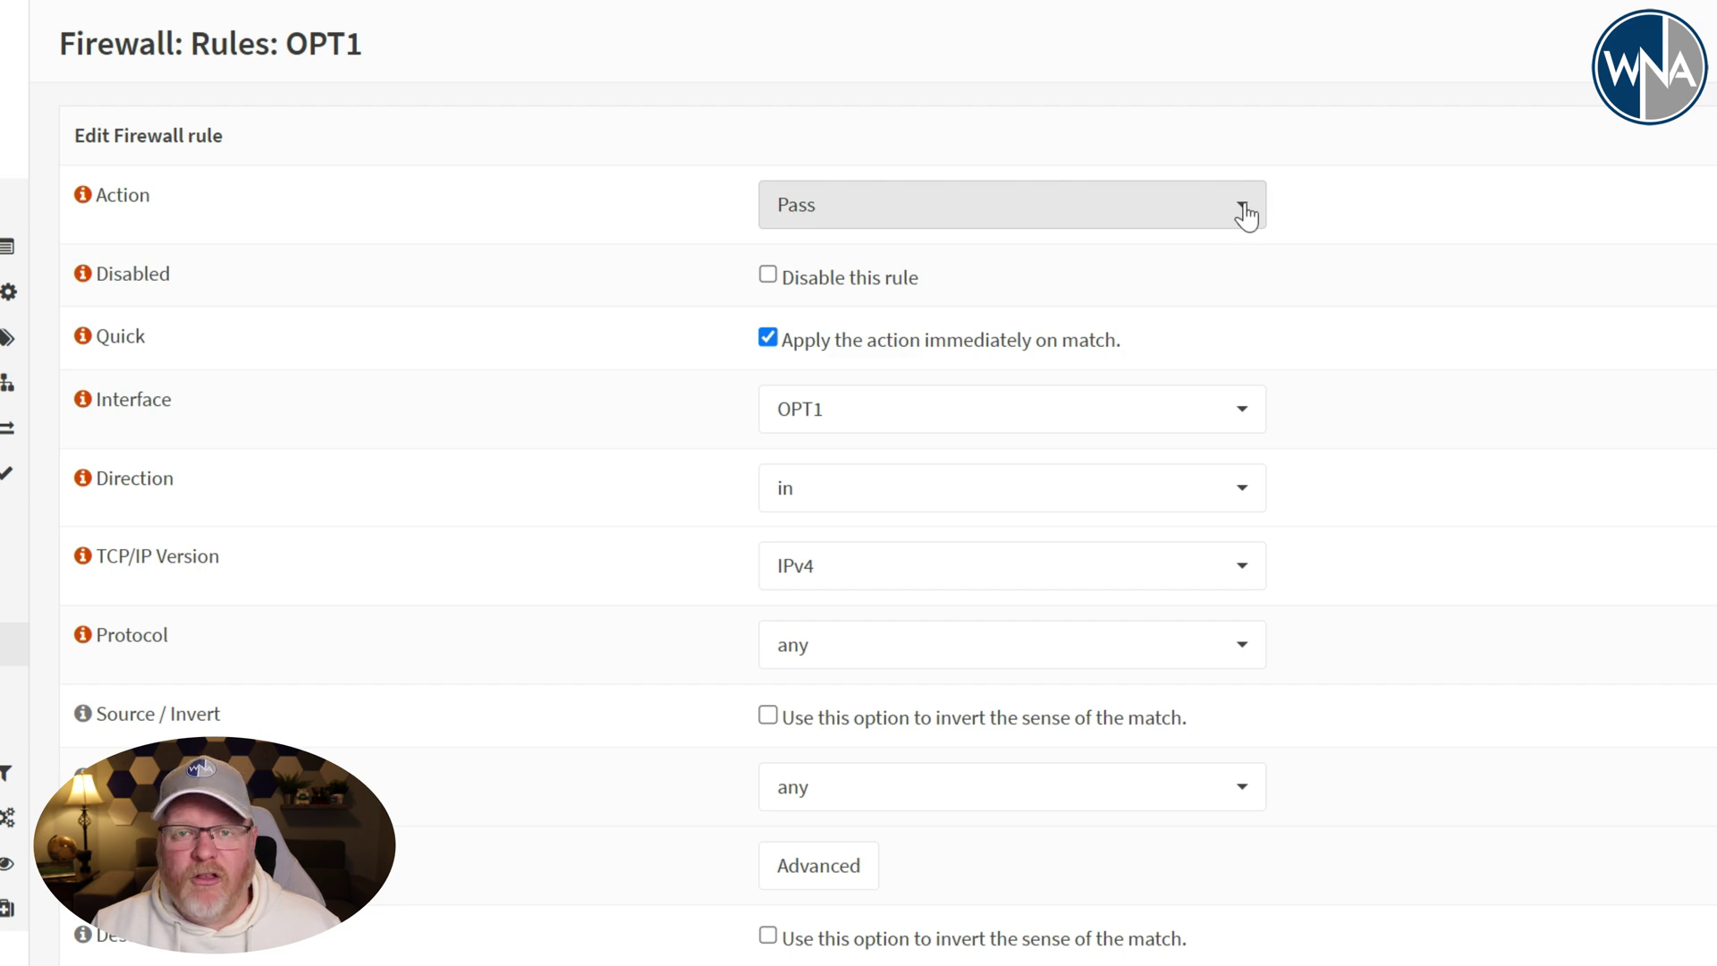
left_click(1242, 214)
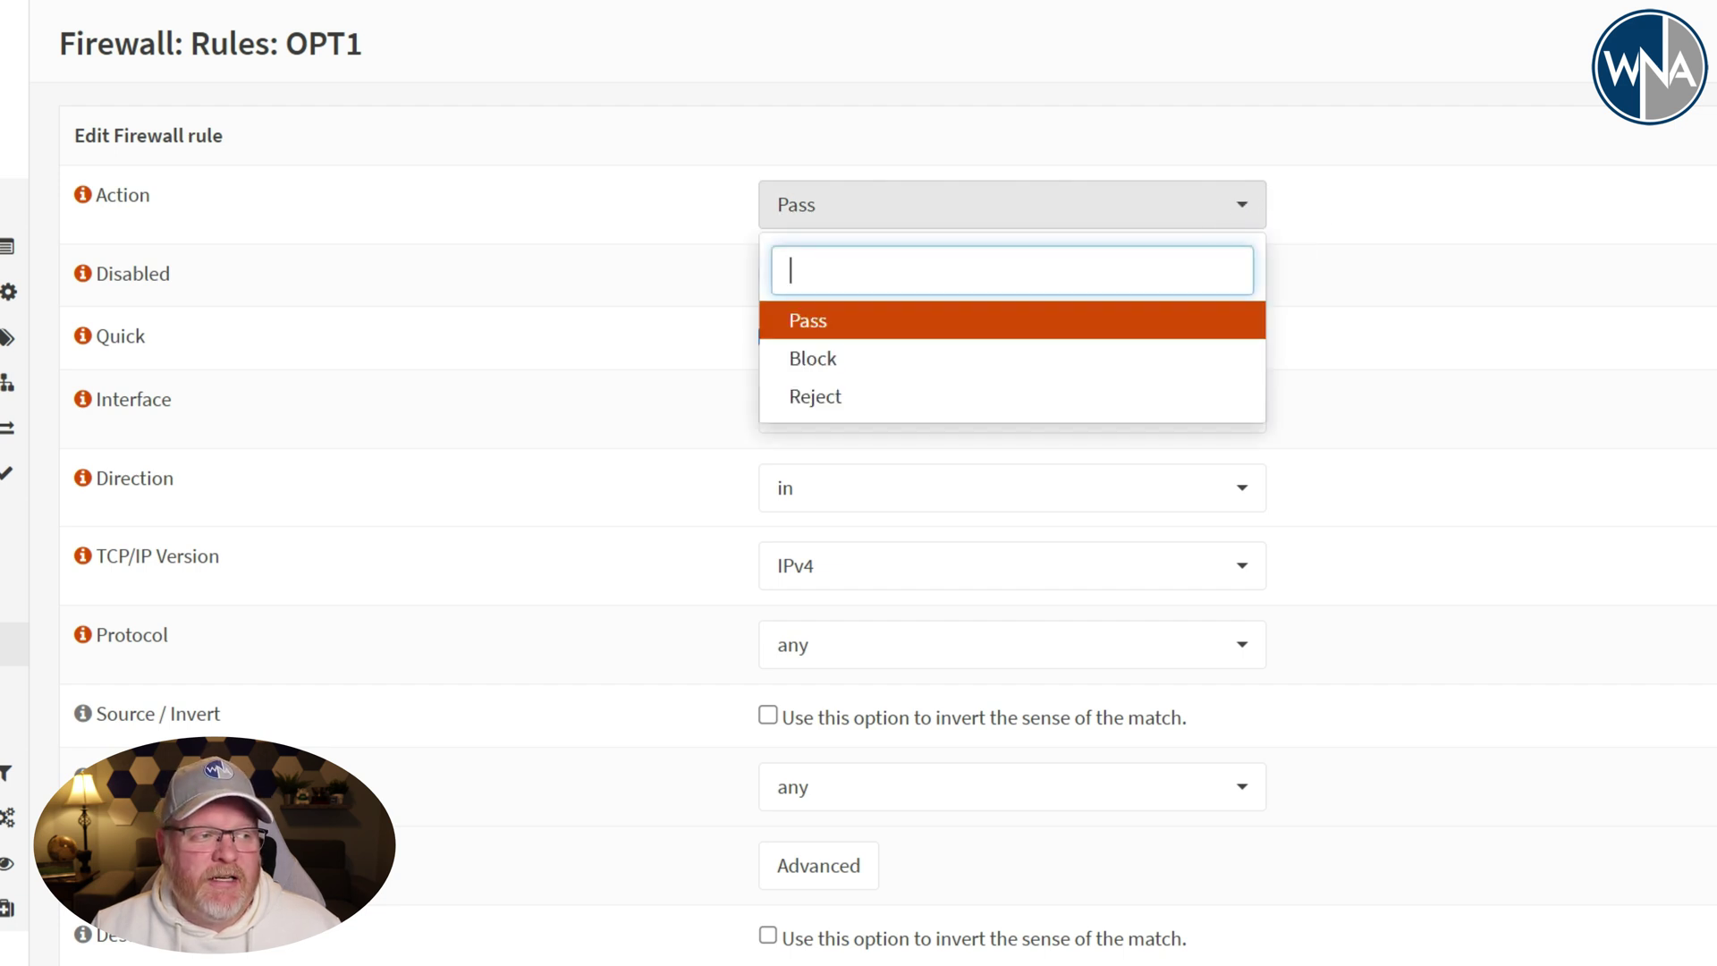
left_click(923, 360)
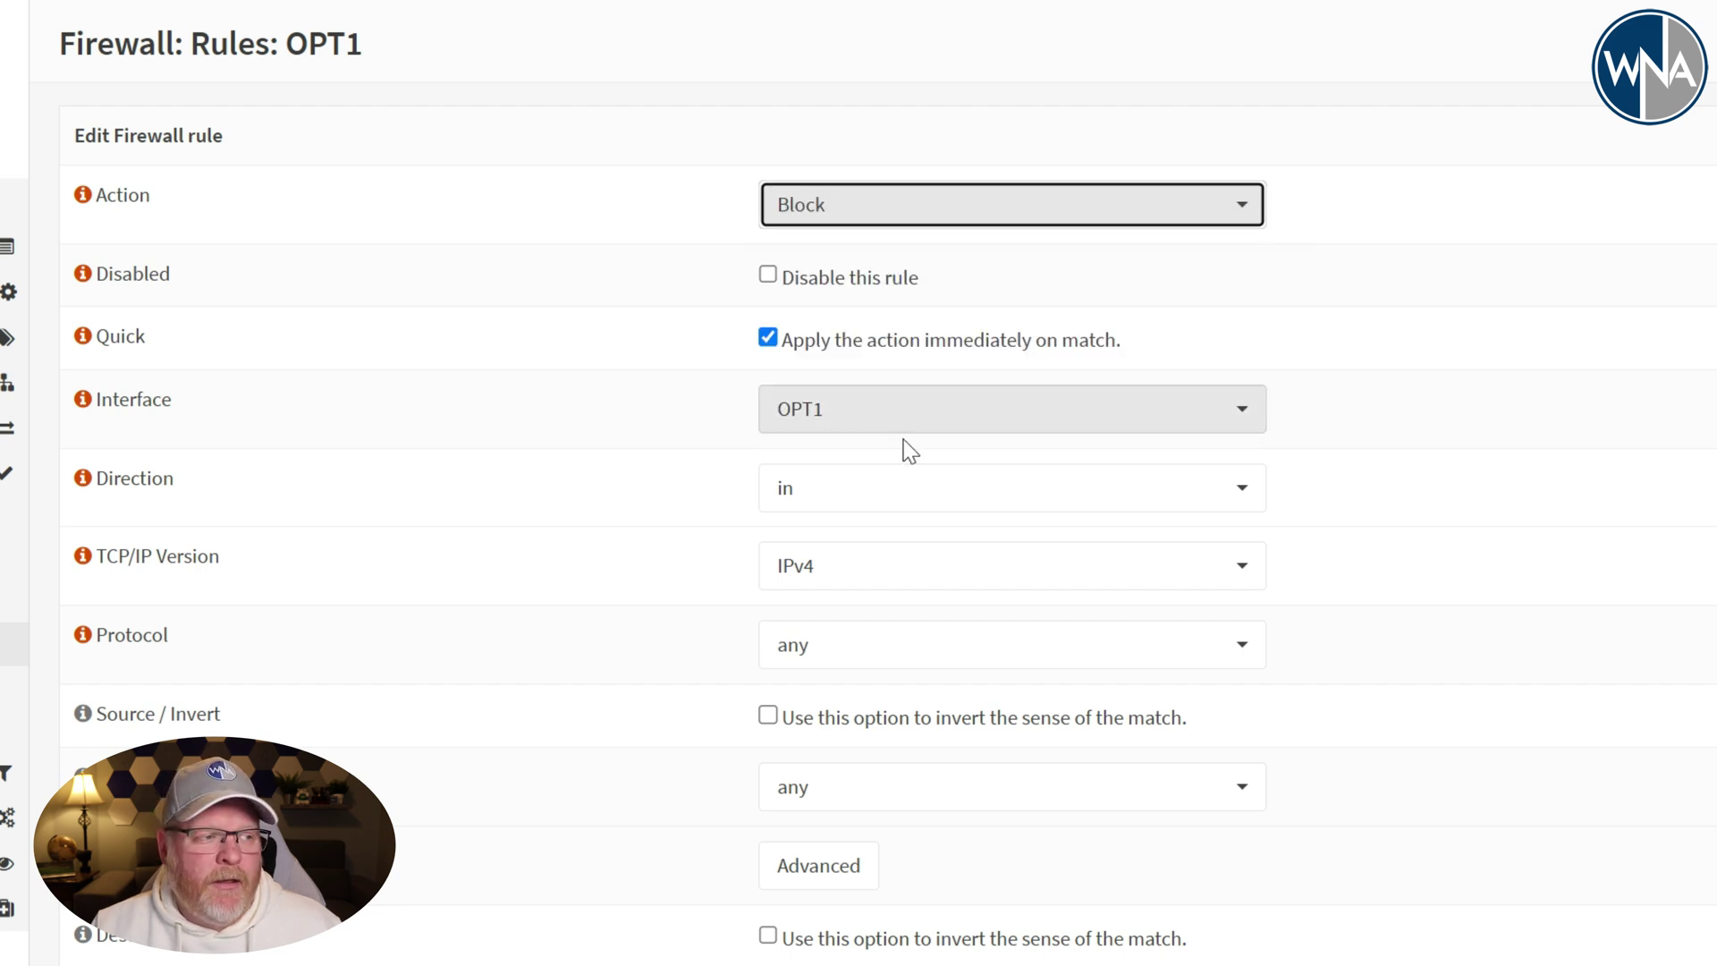
left_click(889, 577)
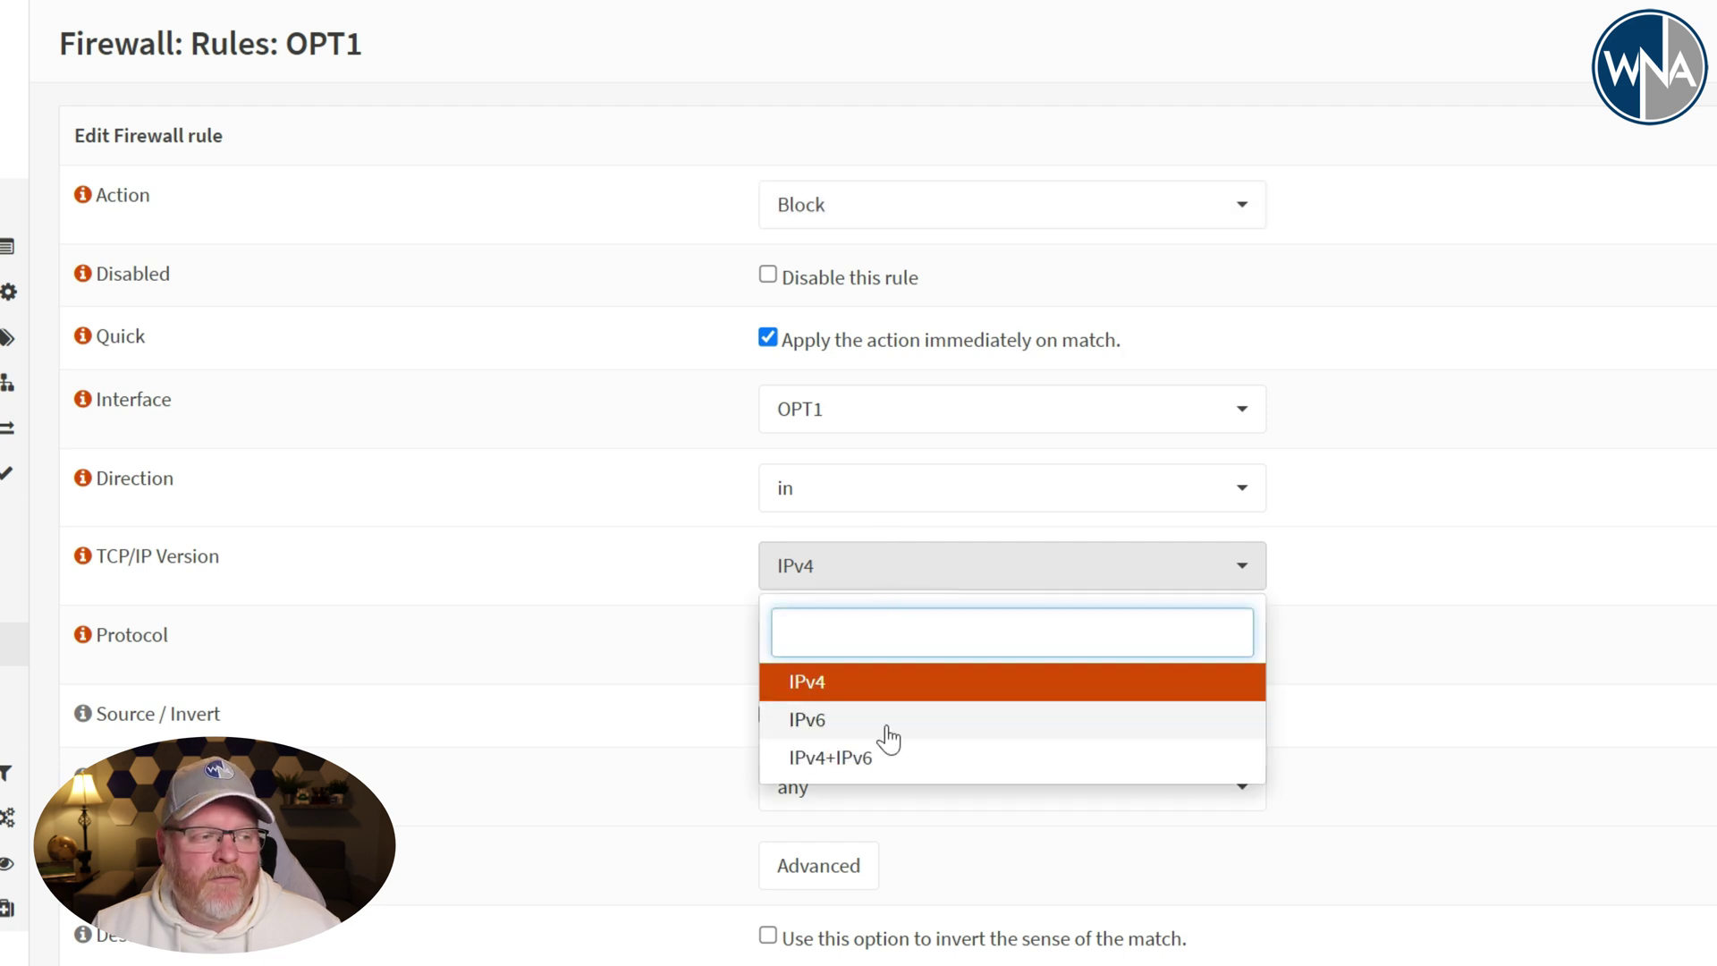
left_click(836, 775)
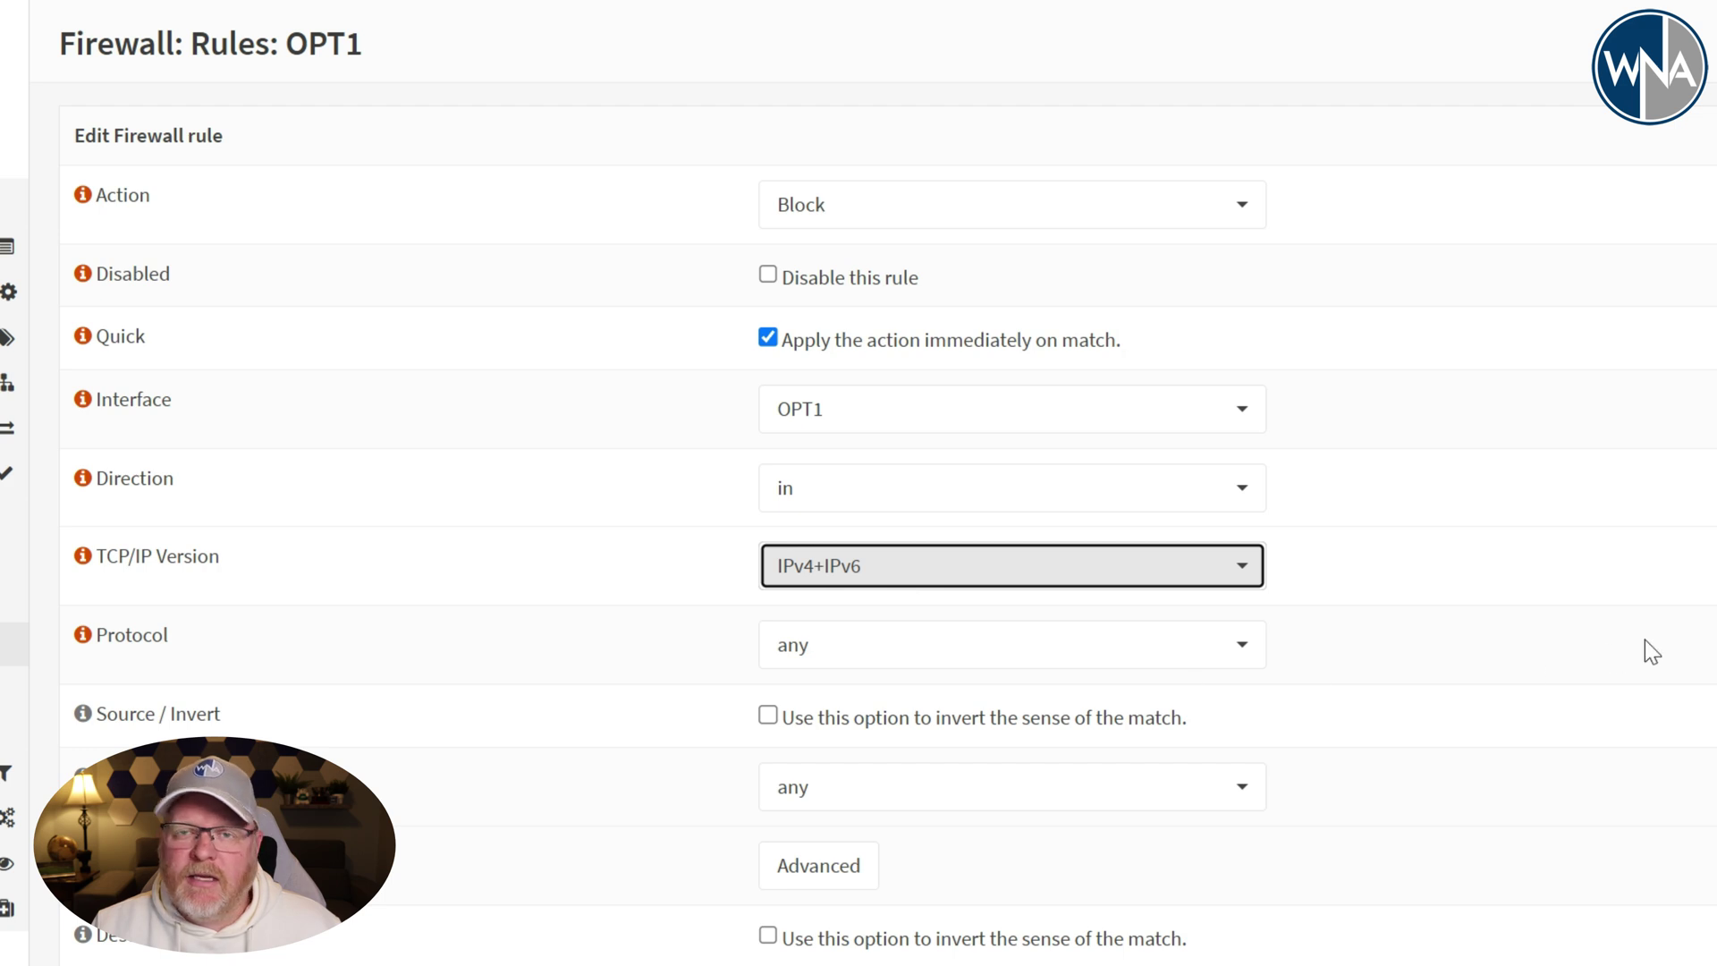
scroll(1599, 415, "down", 3)
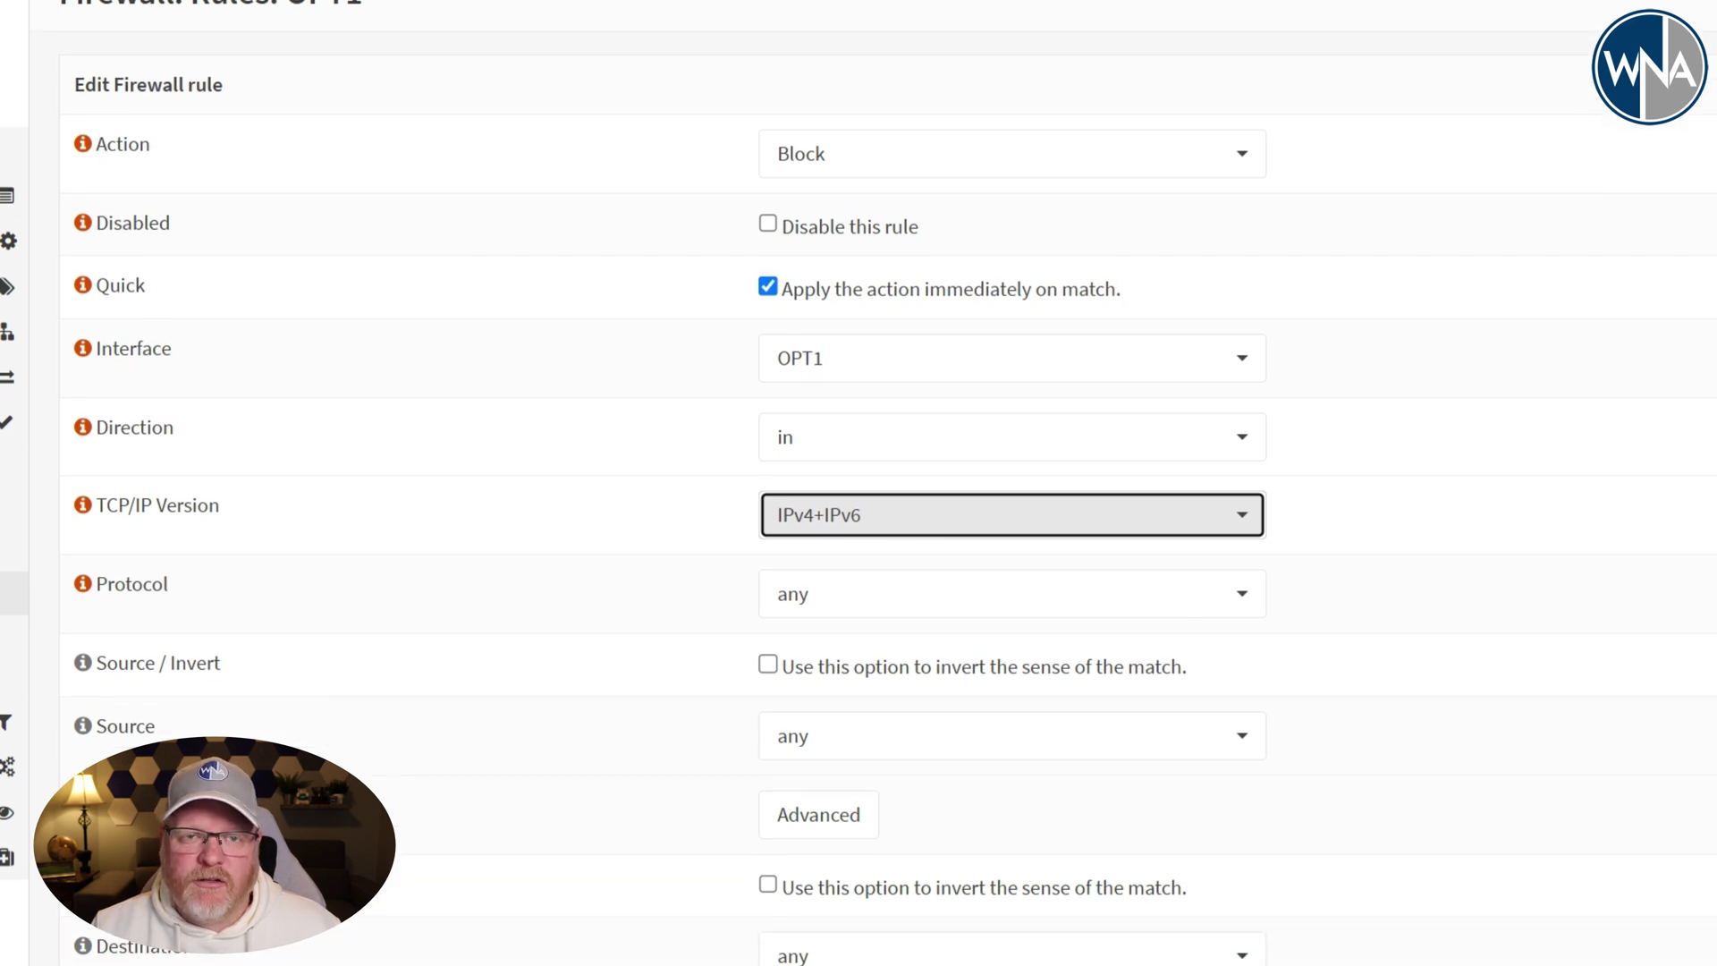
scroll(1109, 405, "down", 1)
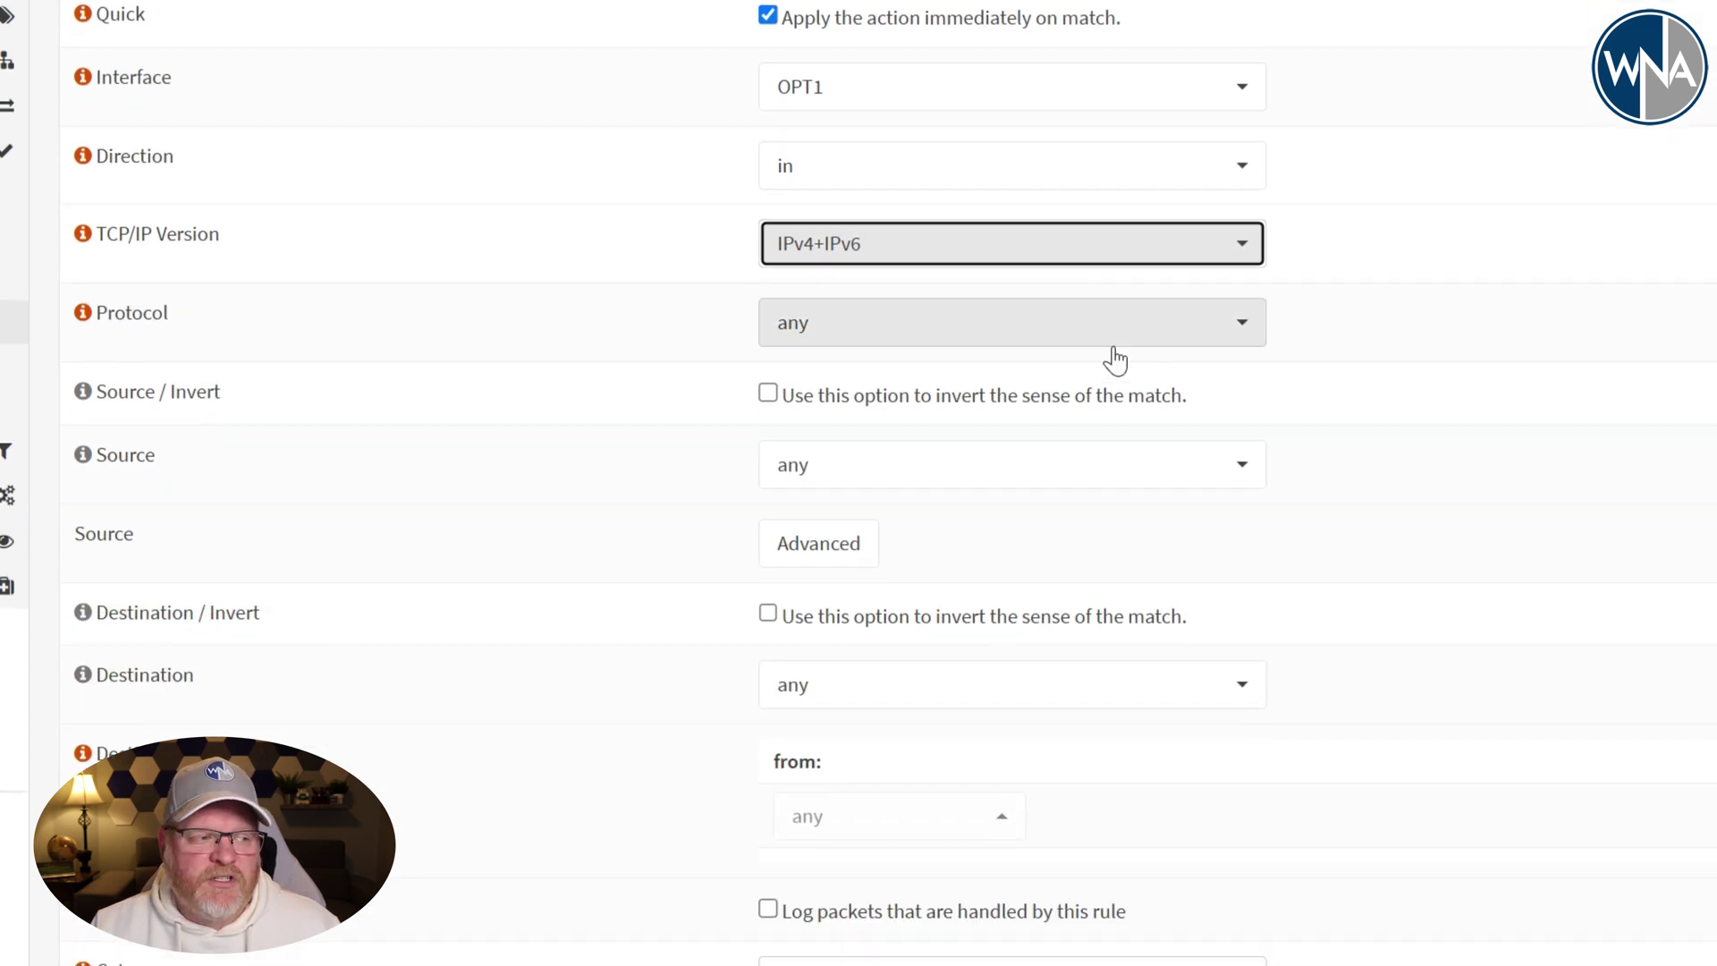
left_click(1126, 471)
Step: Set the rule's source to OPT1 net and destination to Private_and_reserved
type("opt")
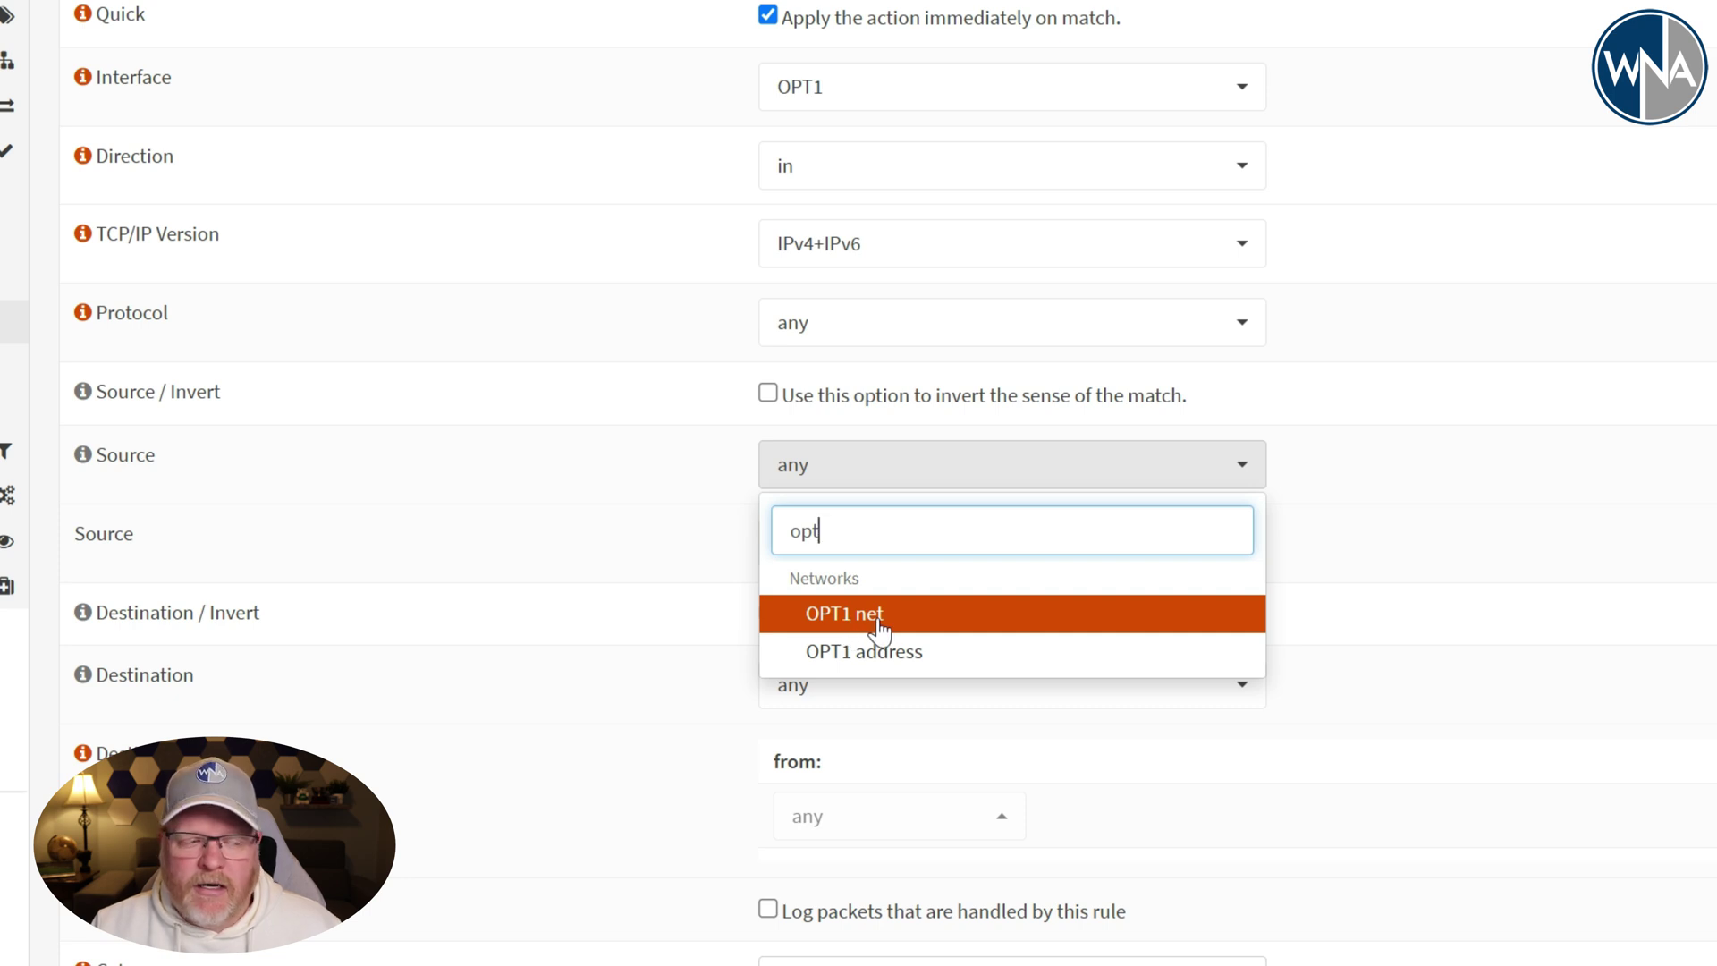
left_click(881, 631)
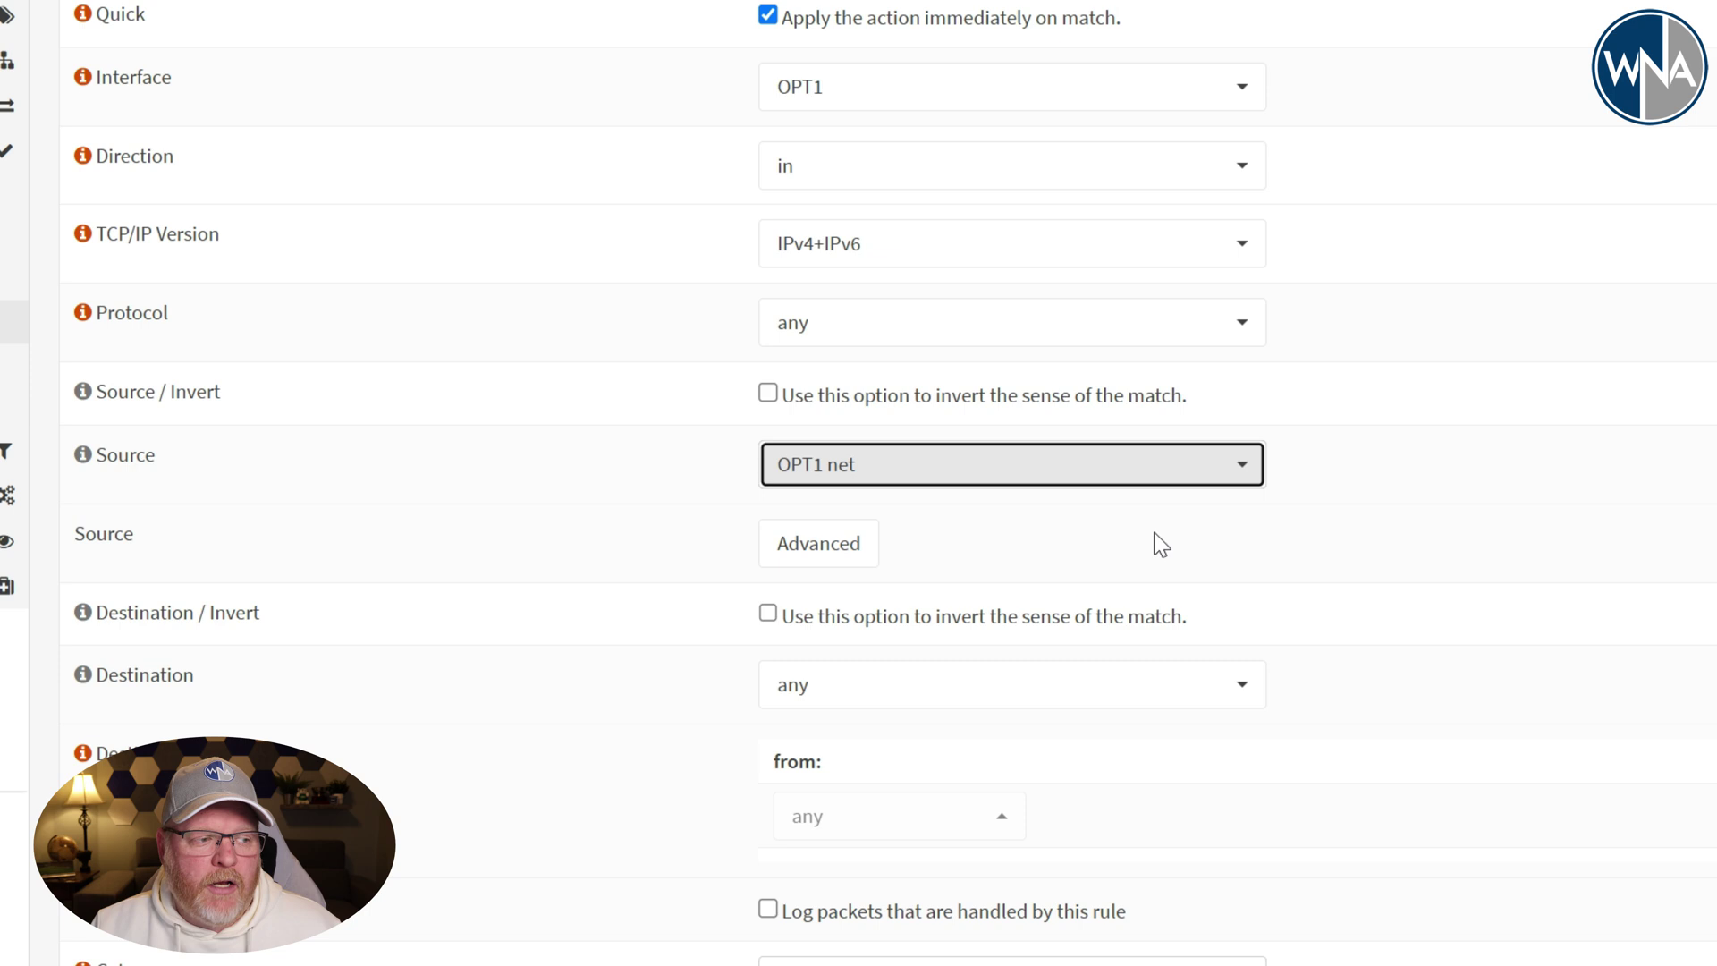
left_click(1168, 690)
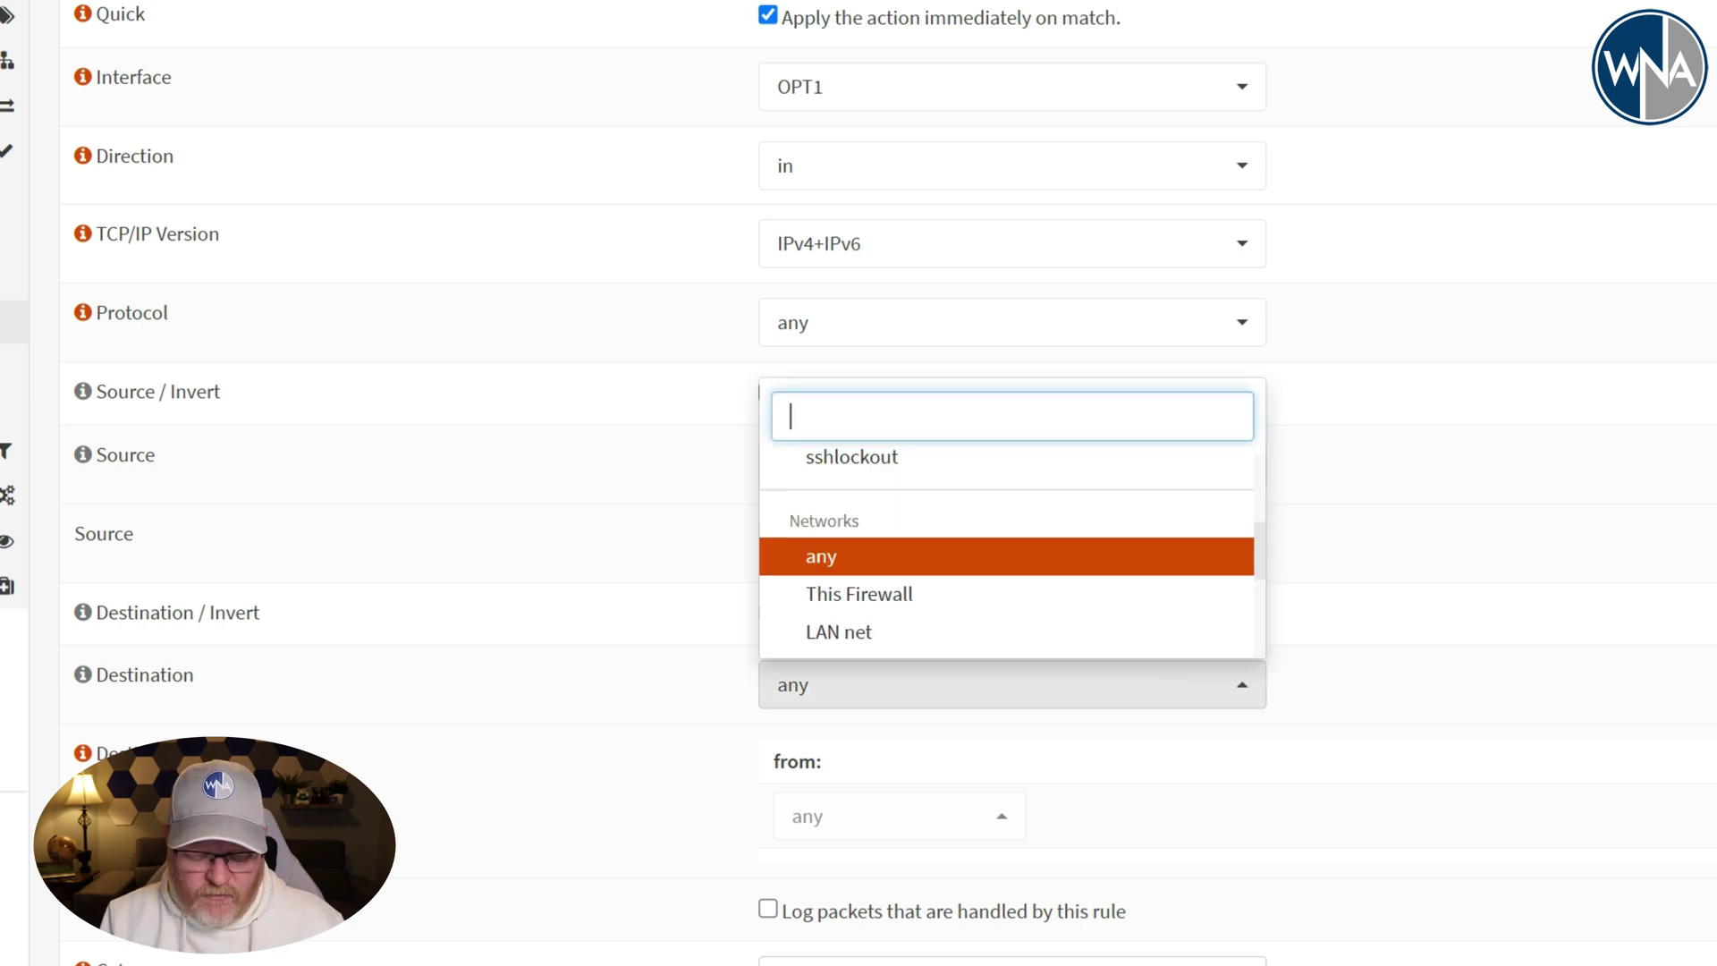
type("pri")
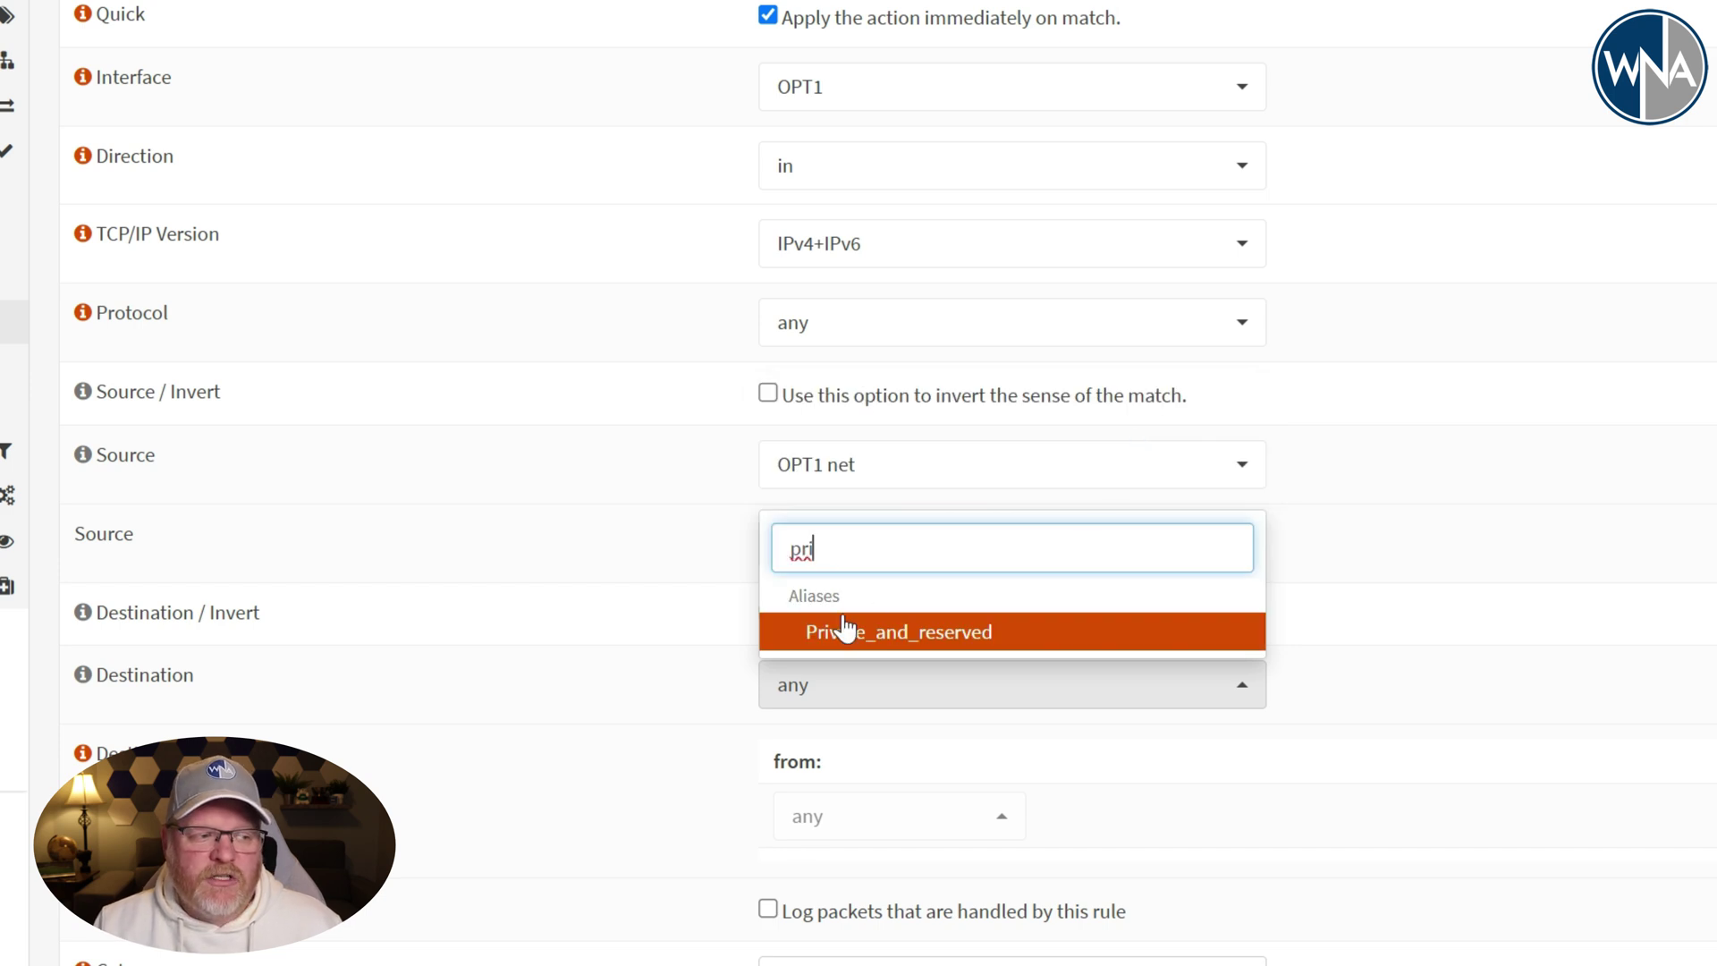
left_click(928, 640)
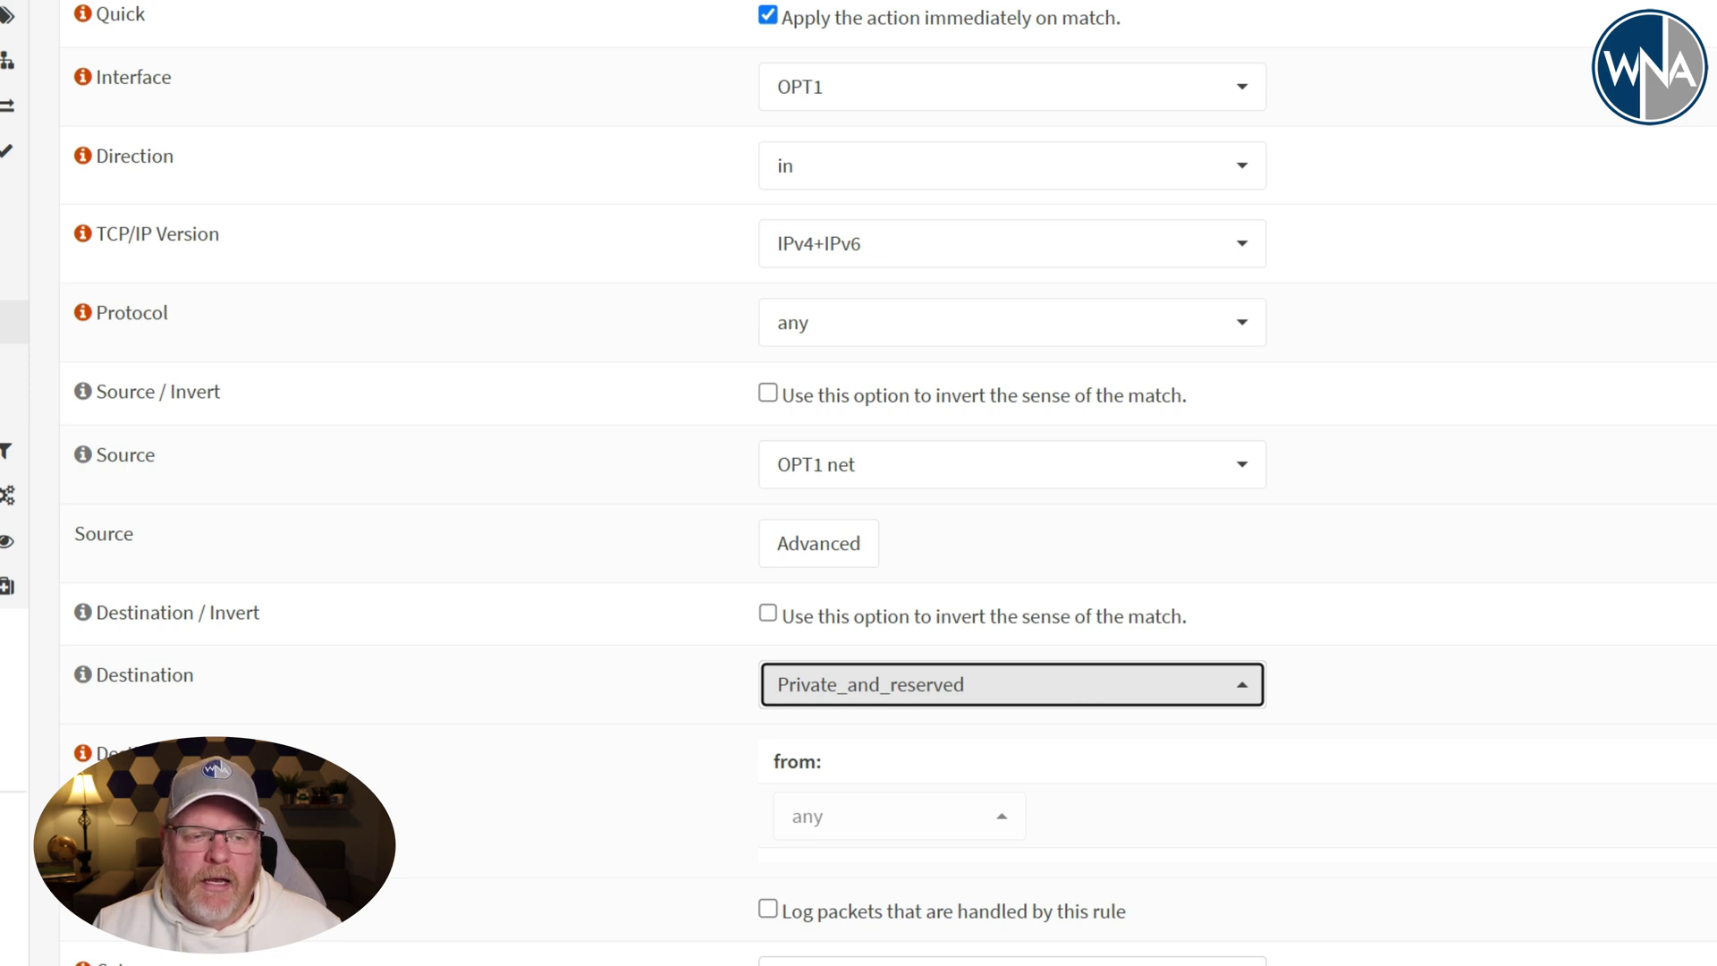
Step: Describe the rule 'Block access to private and reserved' and save it
scroll(859, 483, "down", 5)
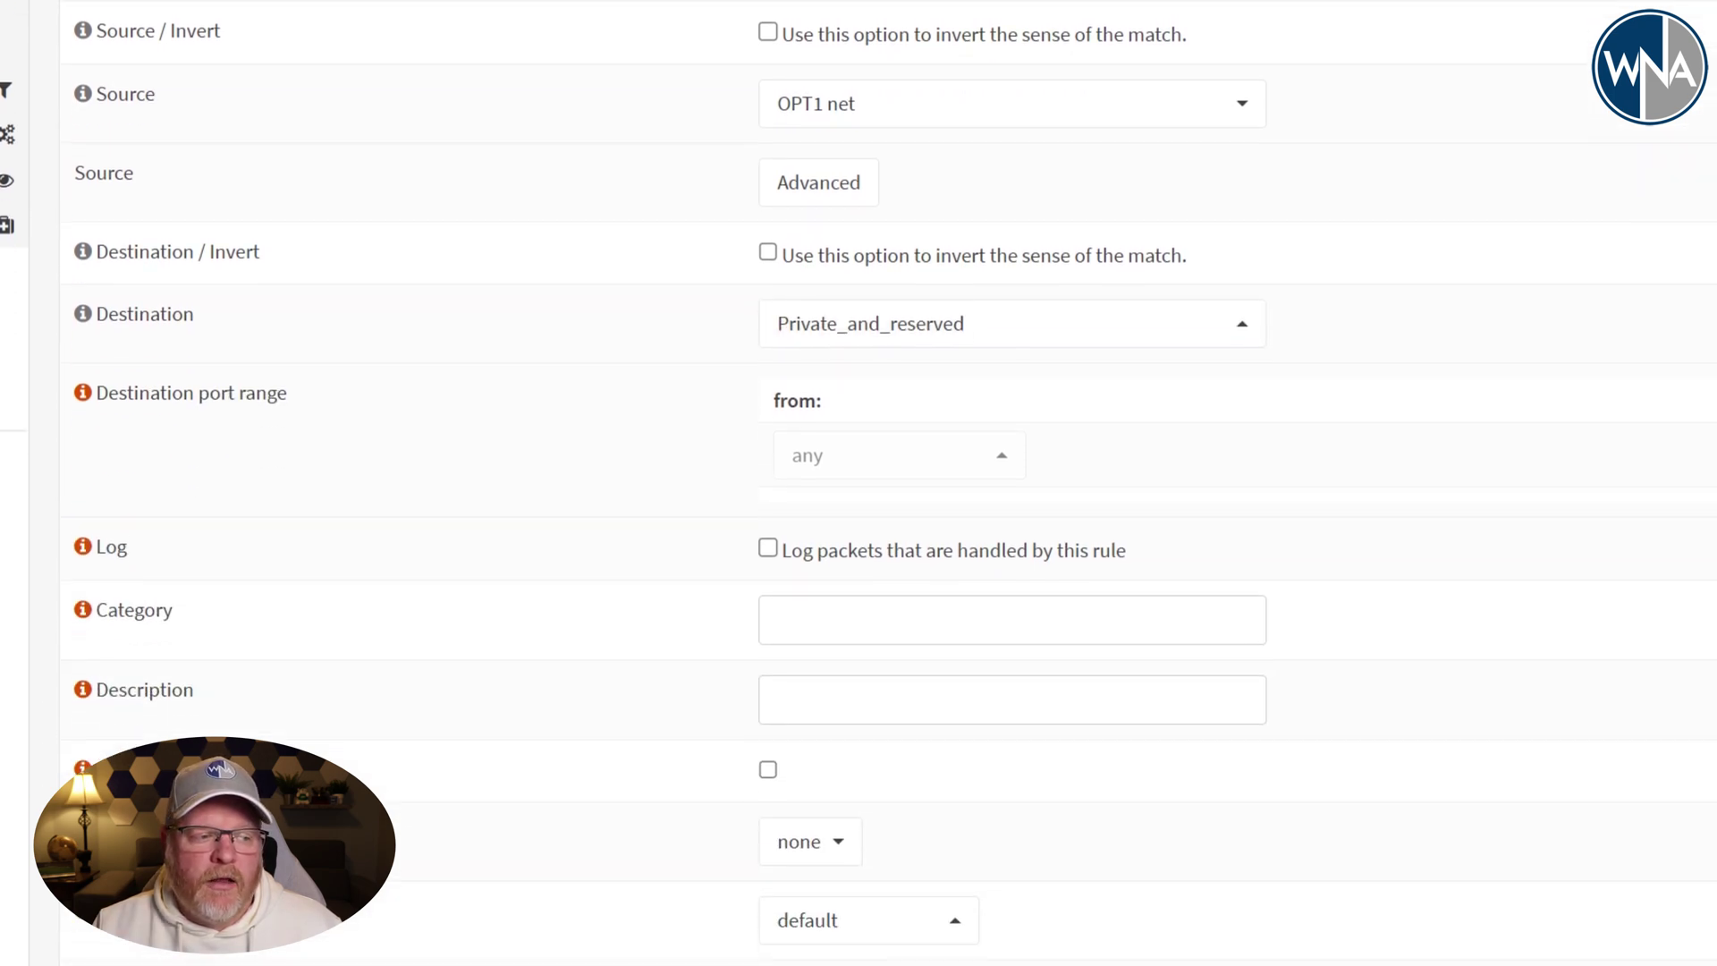
scroll(858, 483, "down", 2)
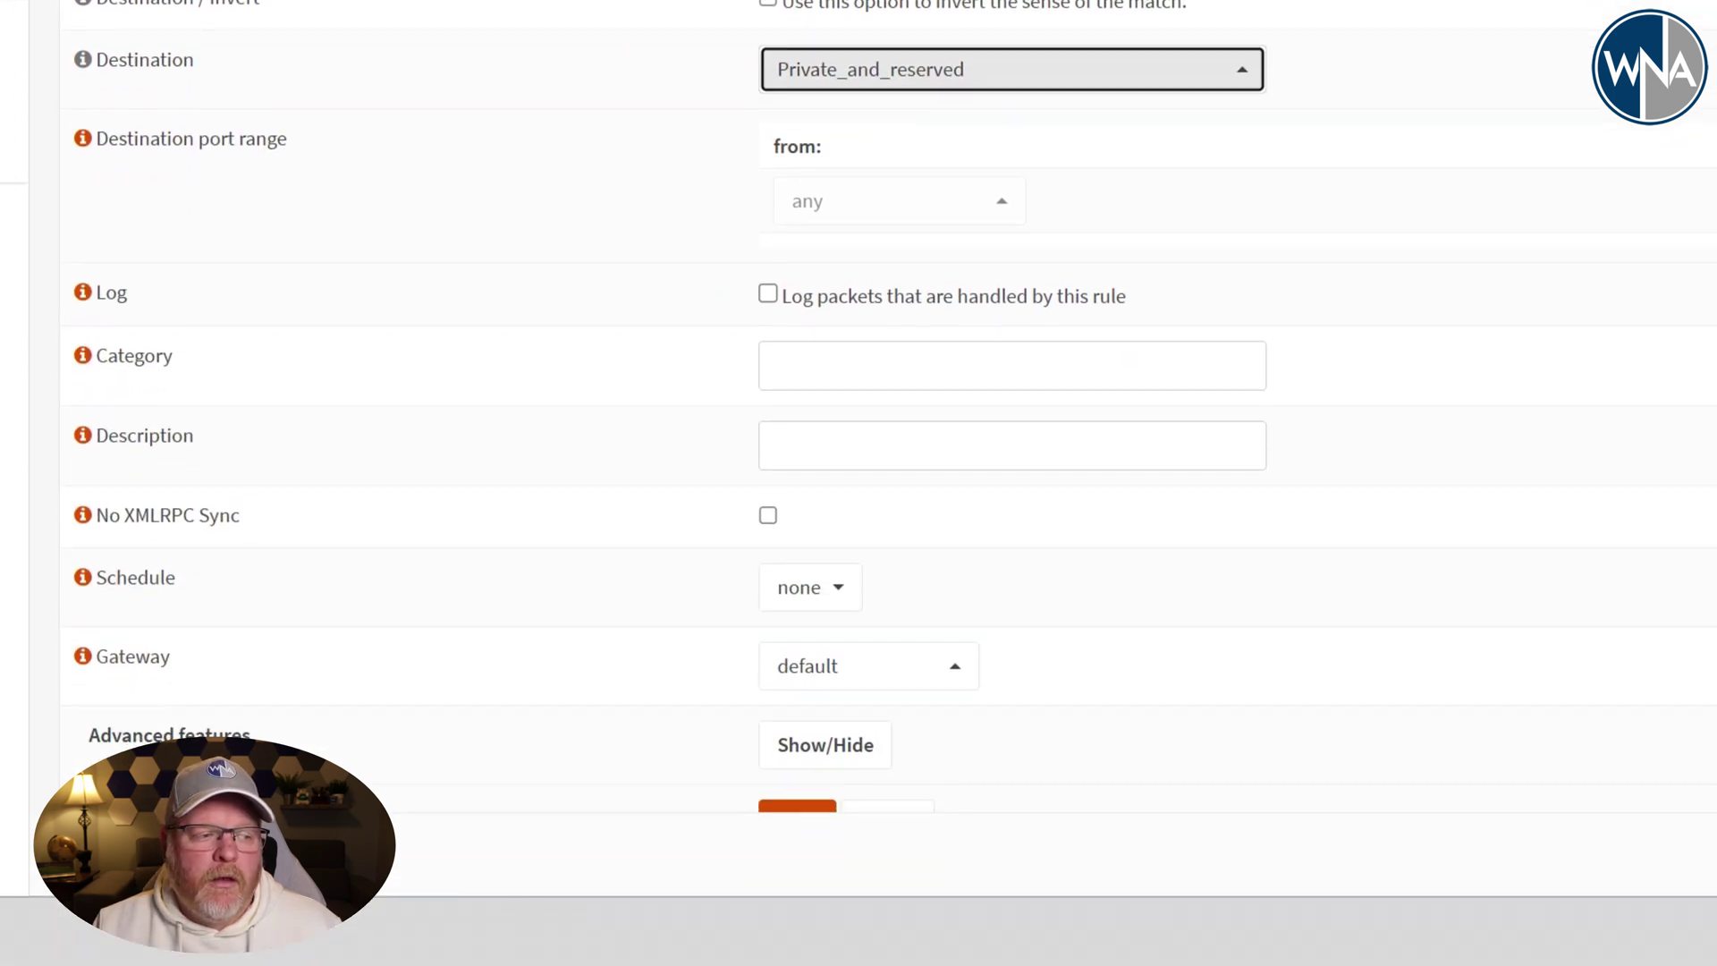
scroll(1624, 193, "down", 1)
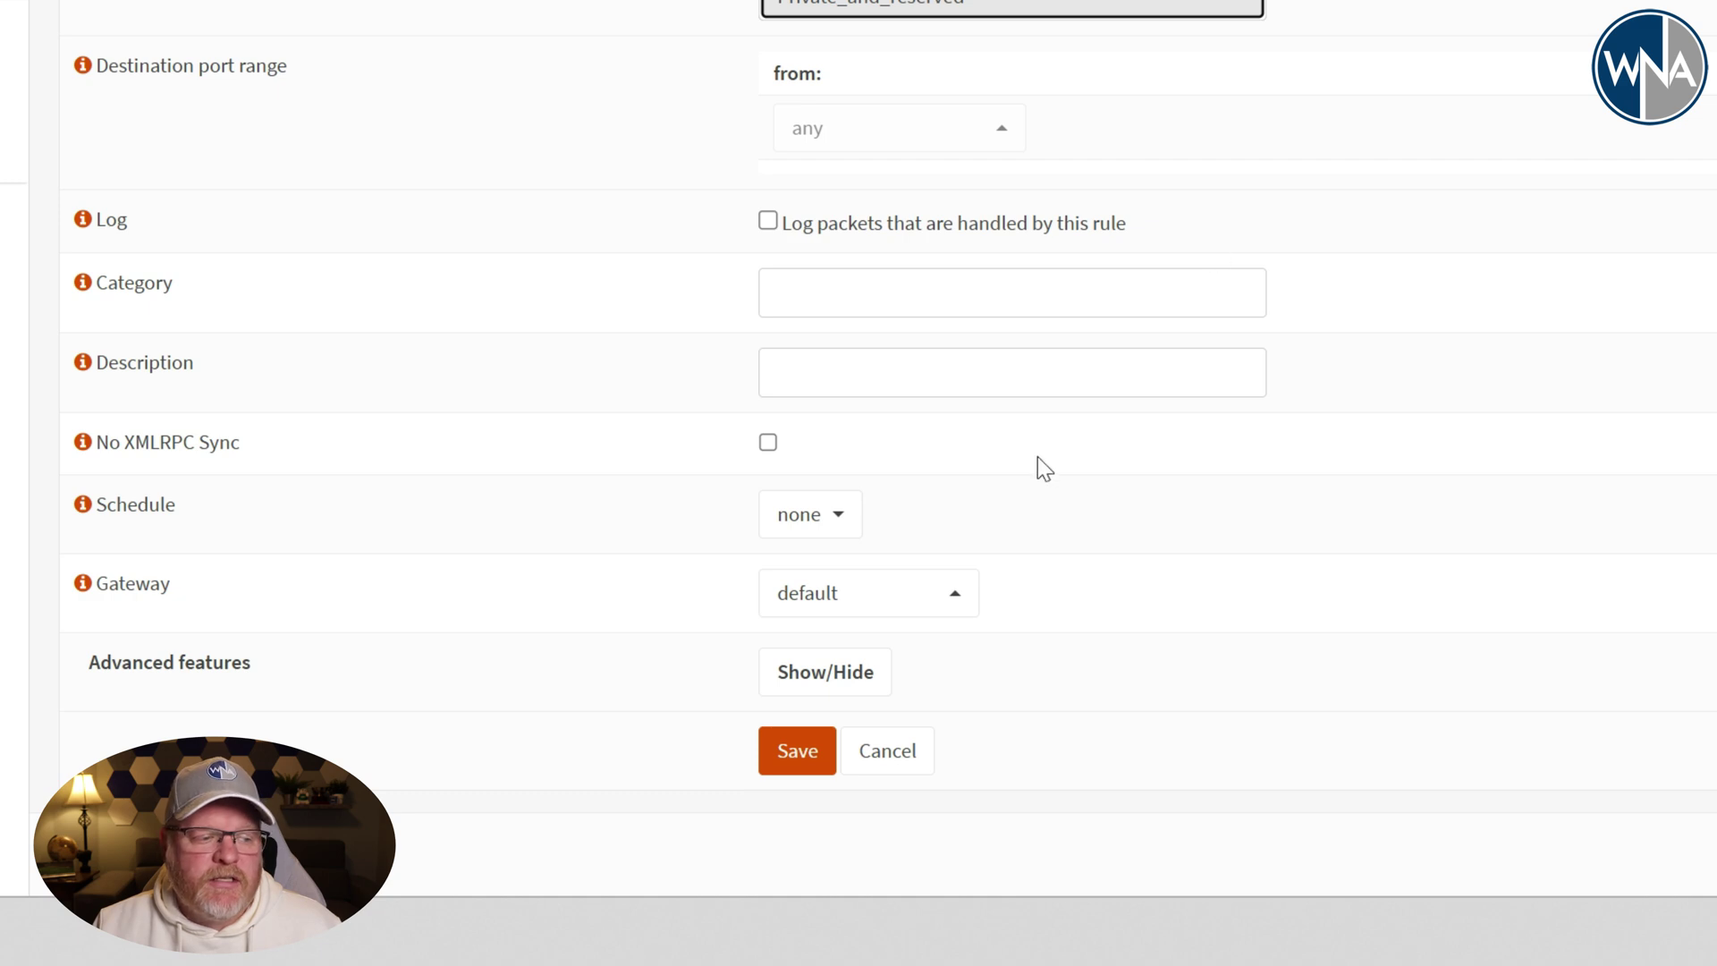
left_click(778, 372)
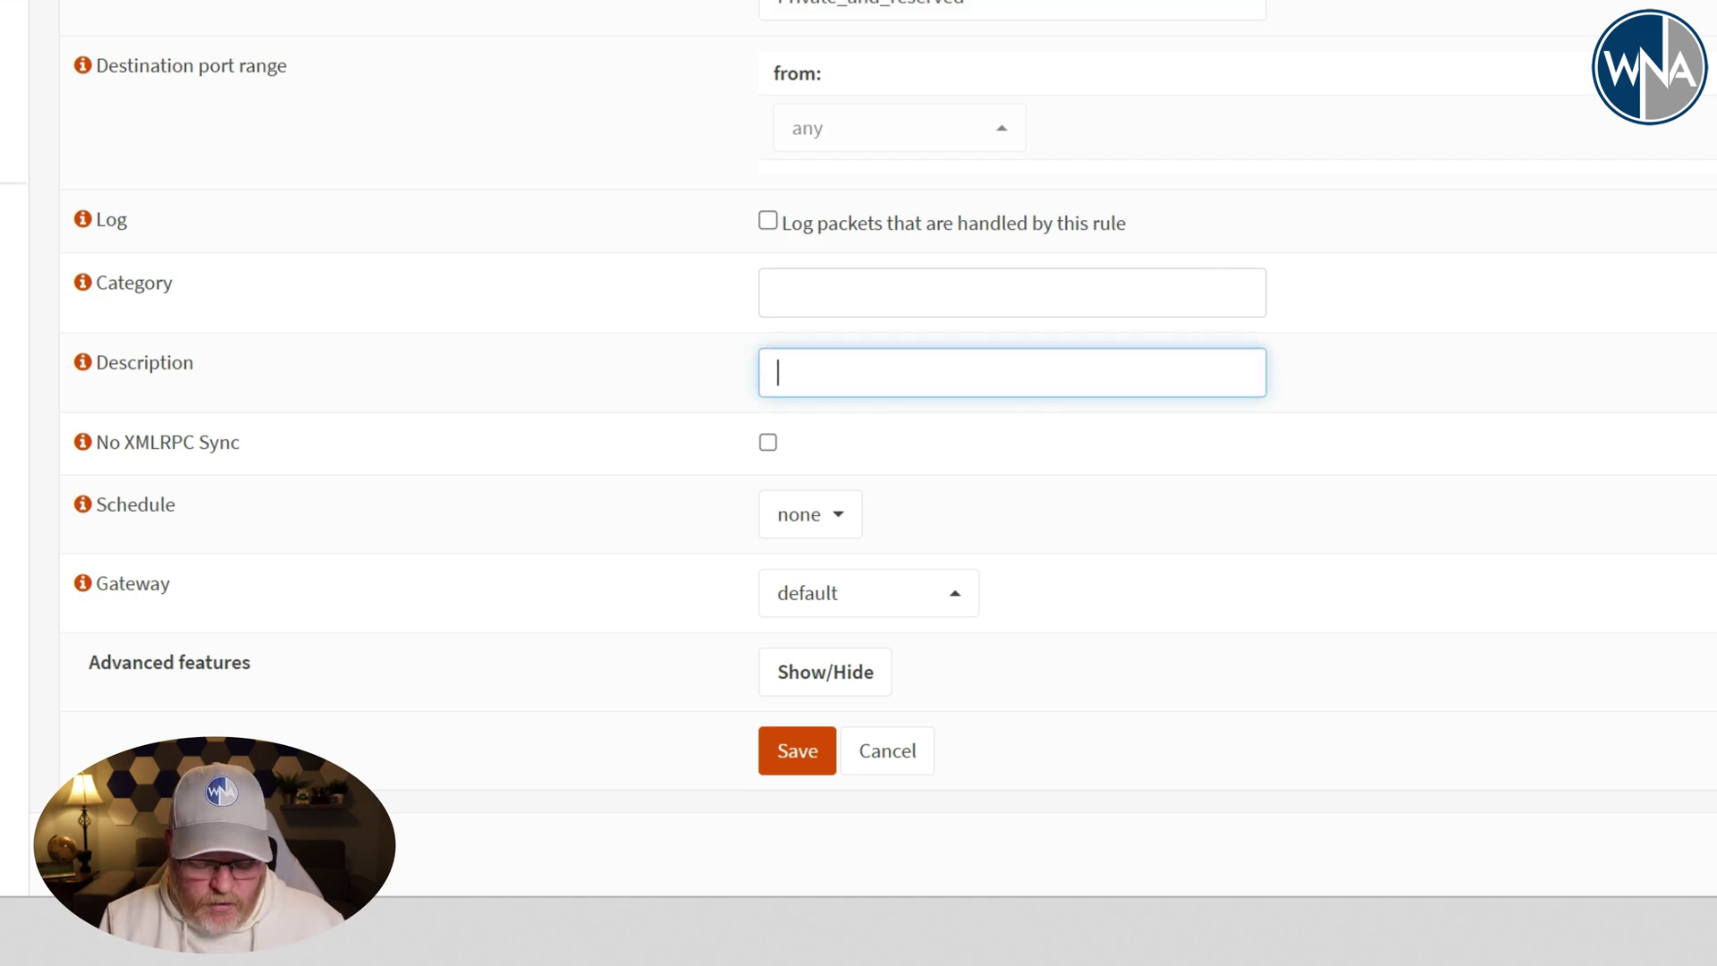
type("Block ac")
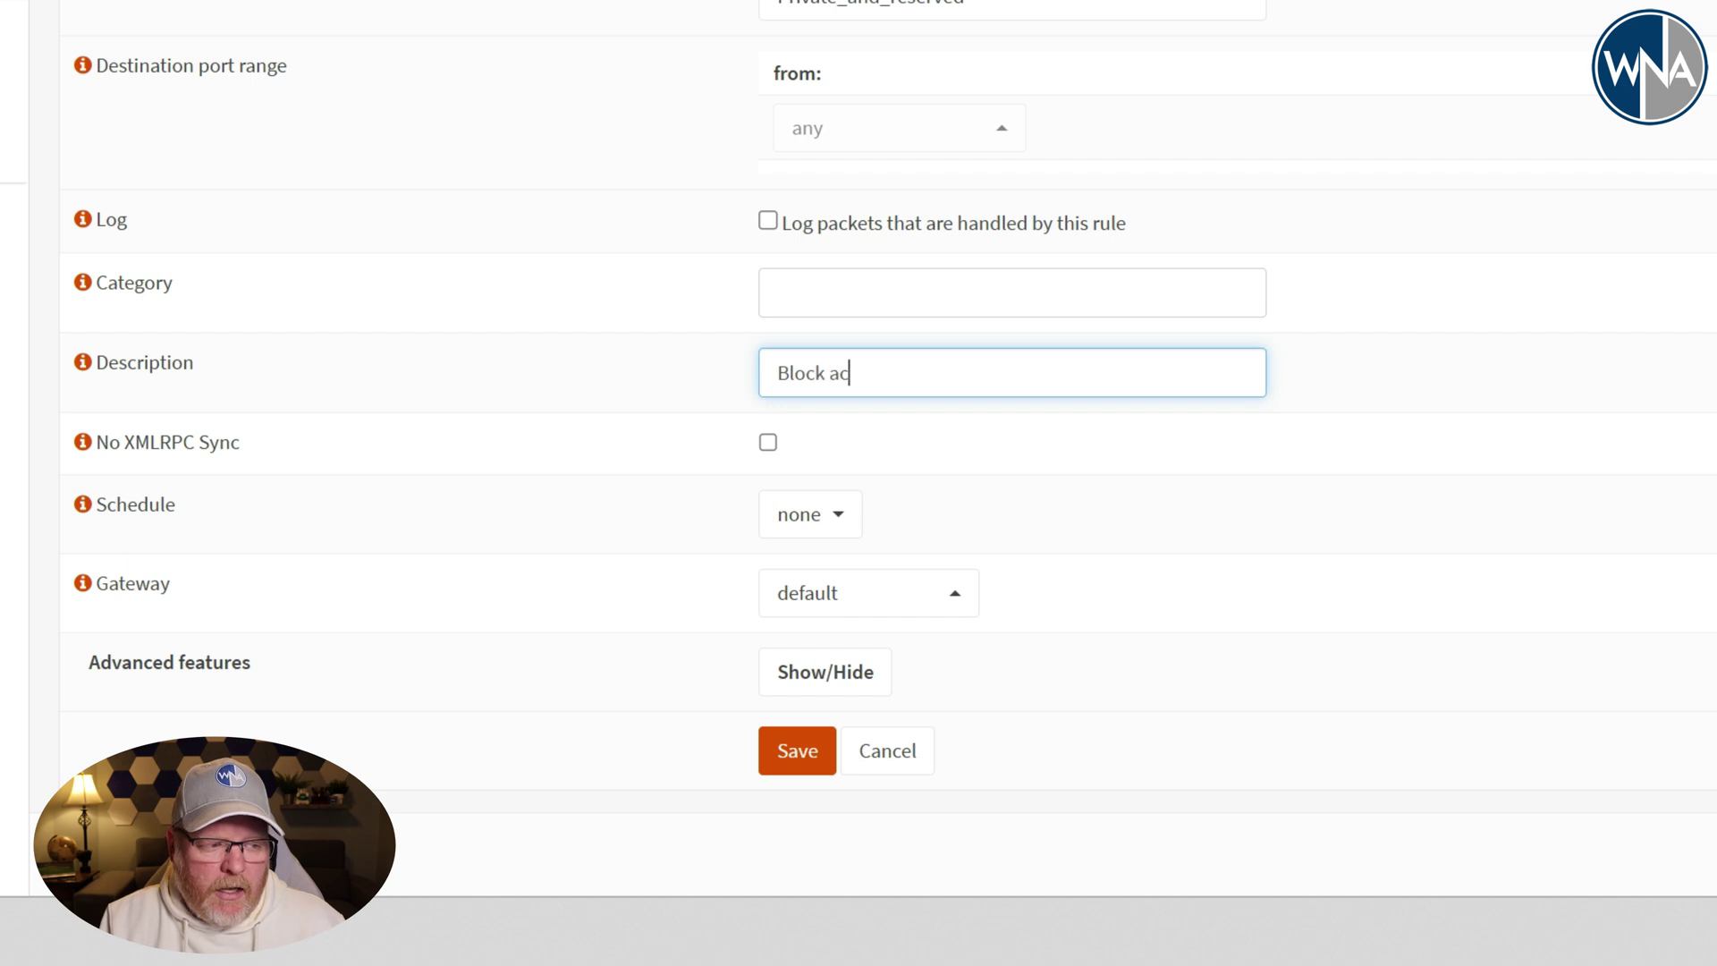
type("cess to p")
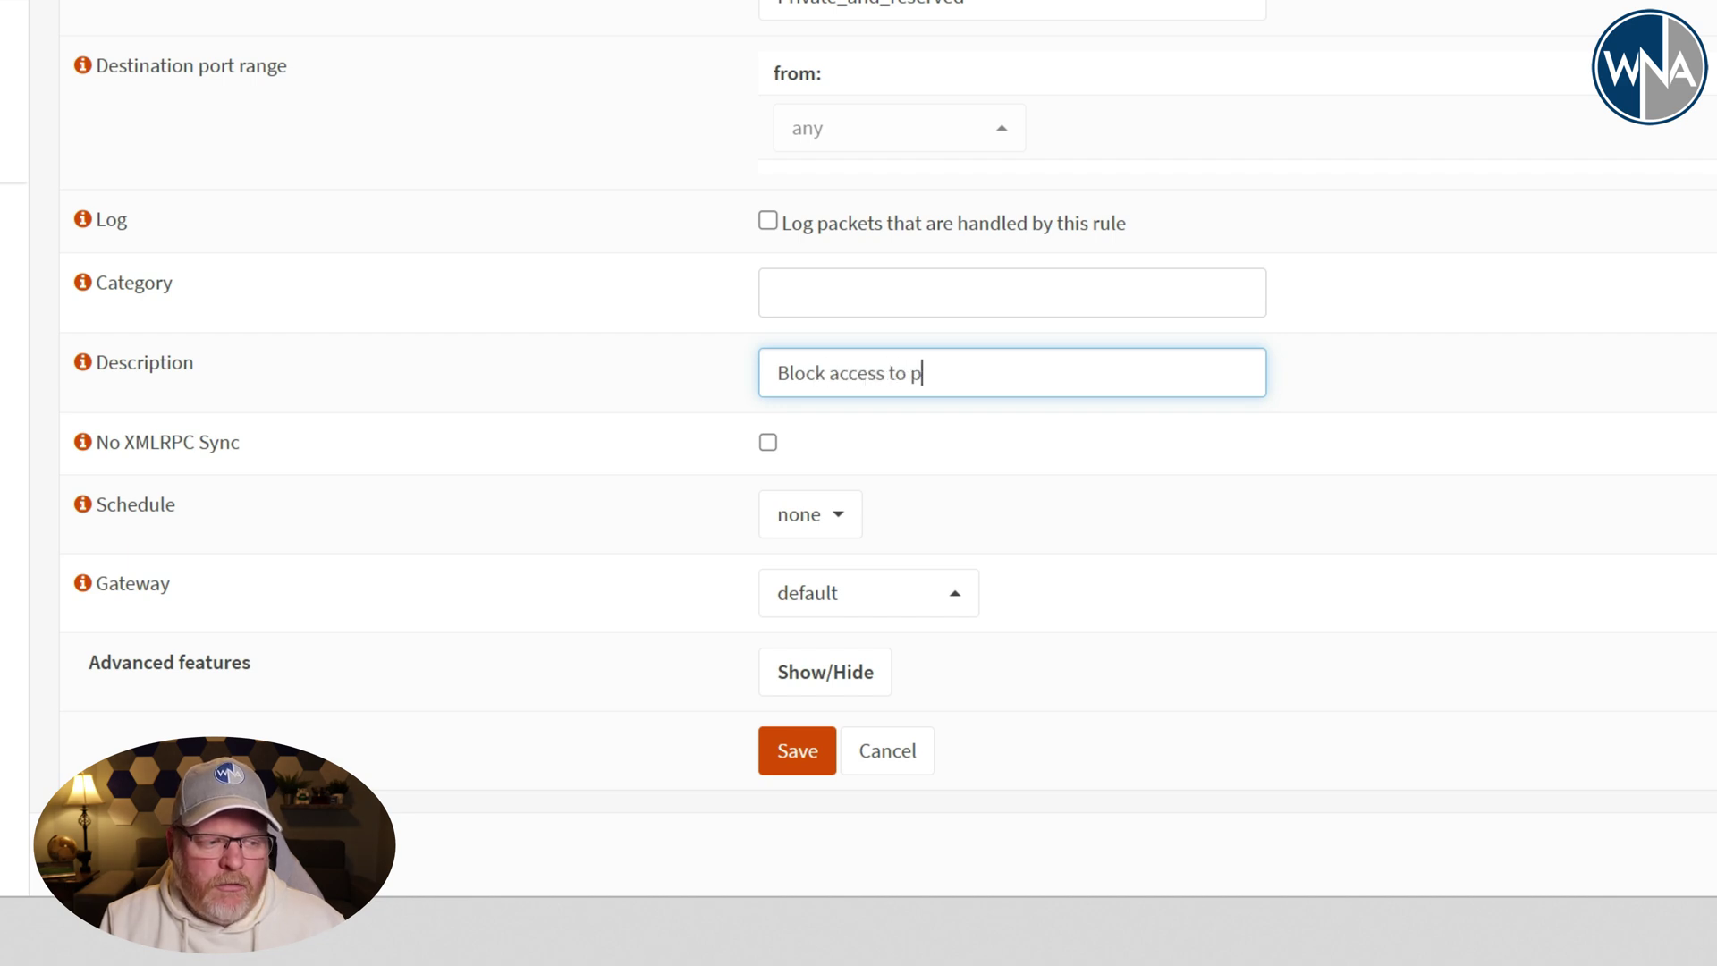
type("rivate ")
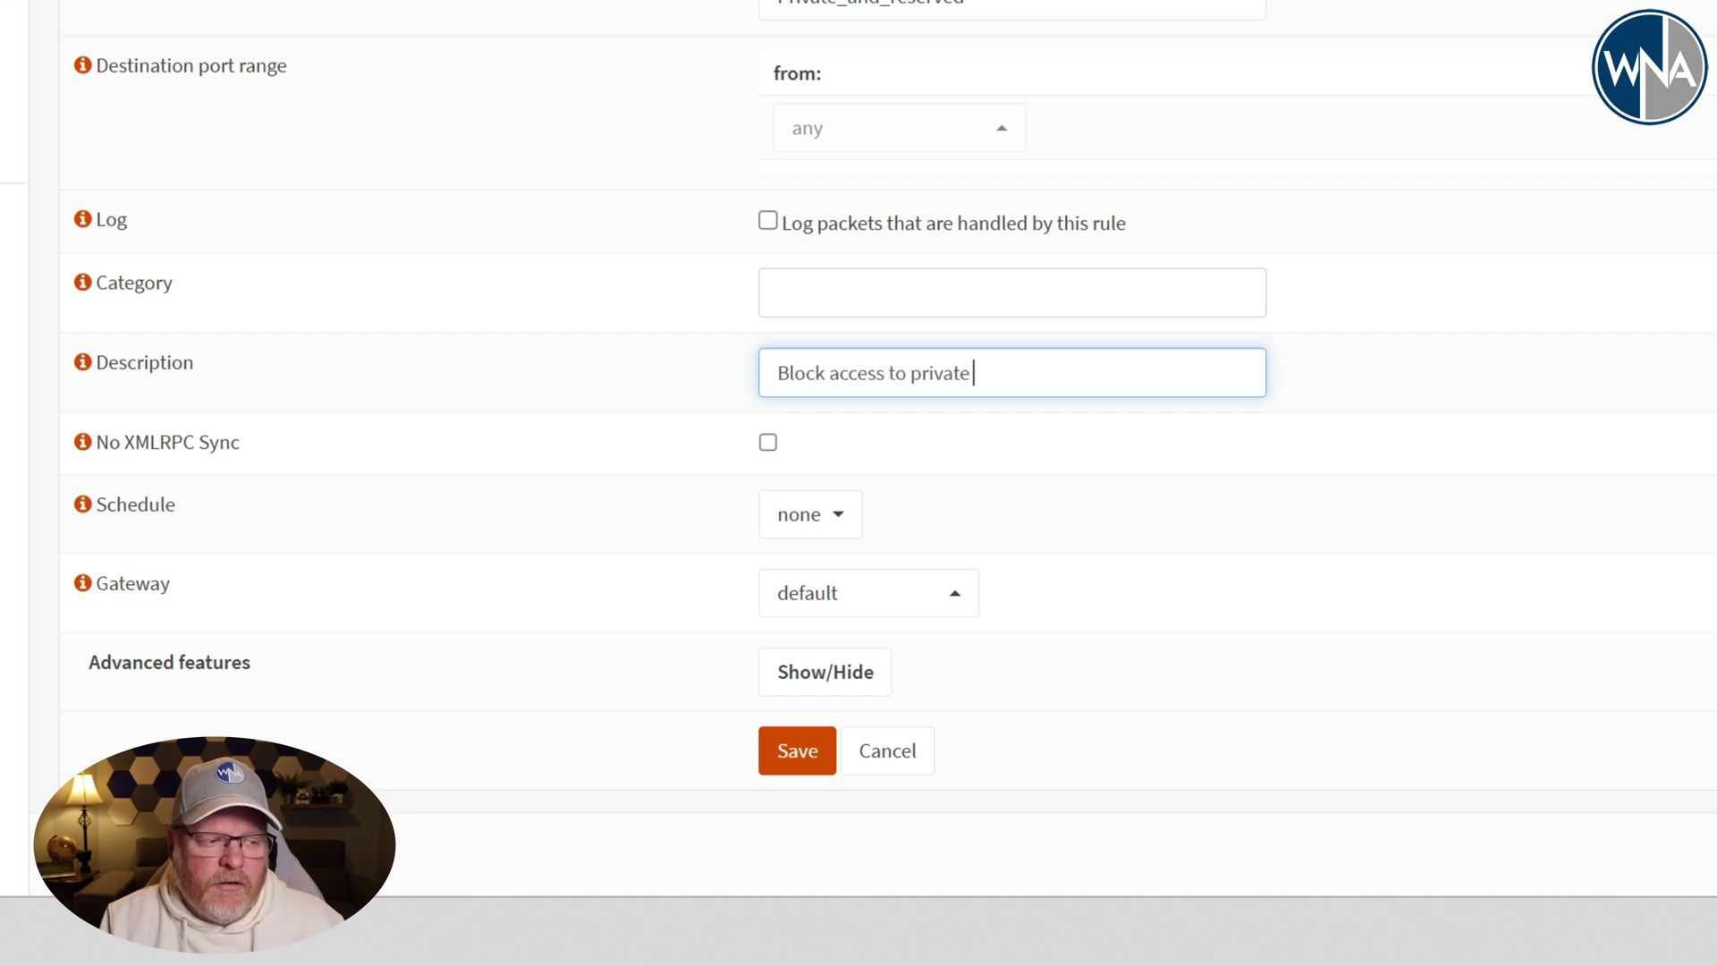
type("and reserver")
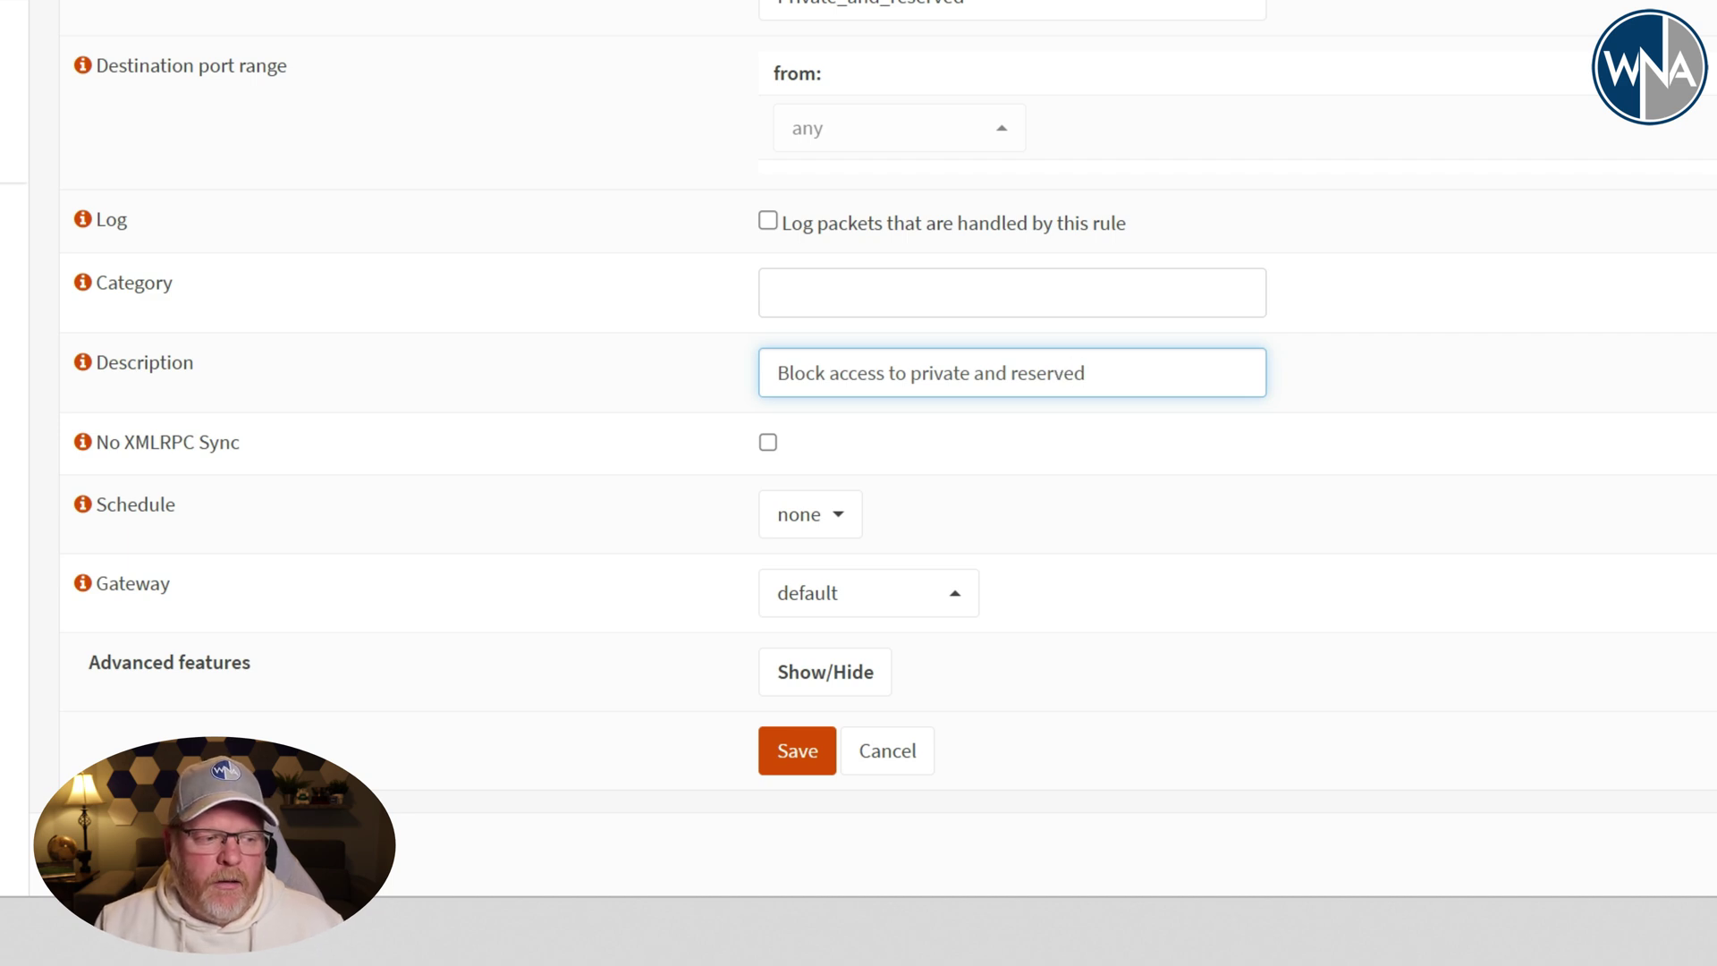
left_click(797, 750)
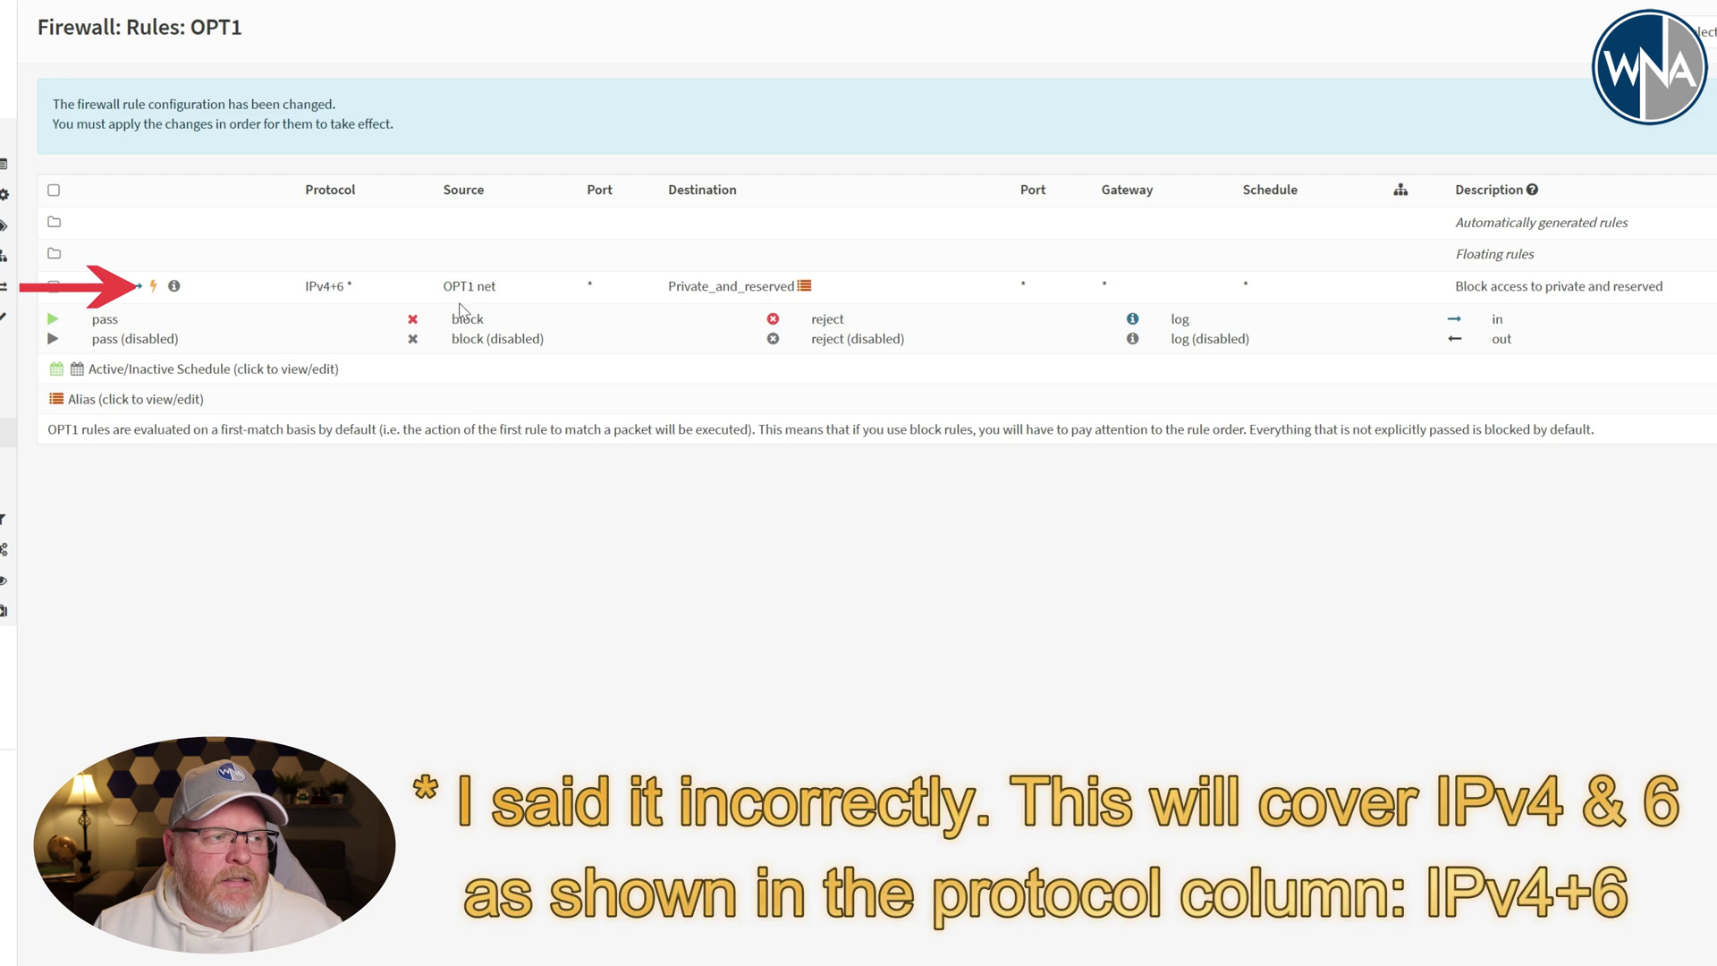
mouse_move(745, 297)
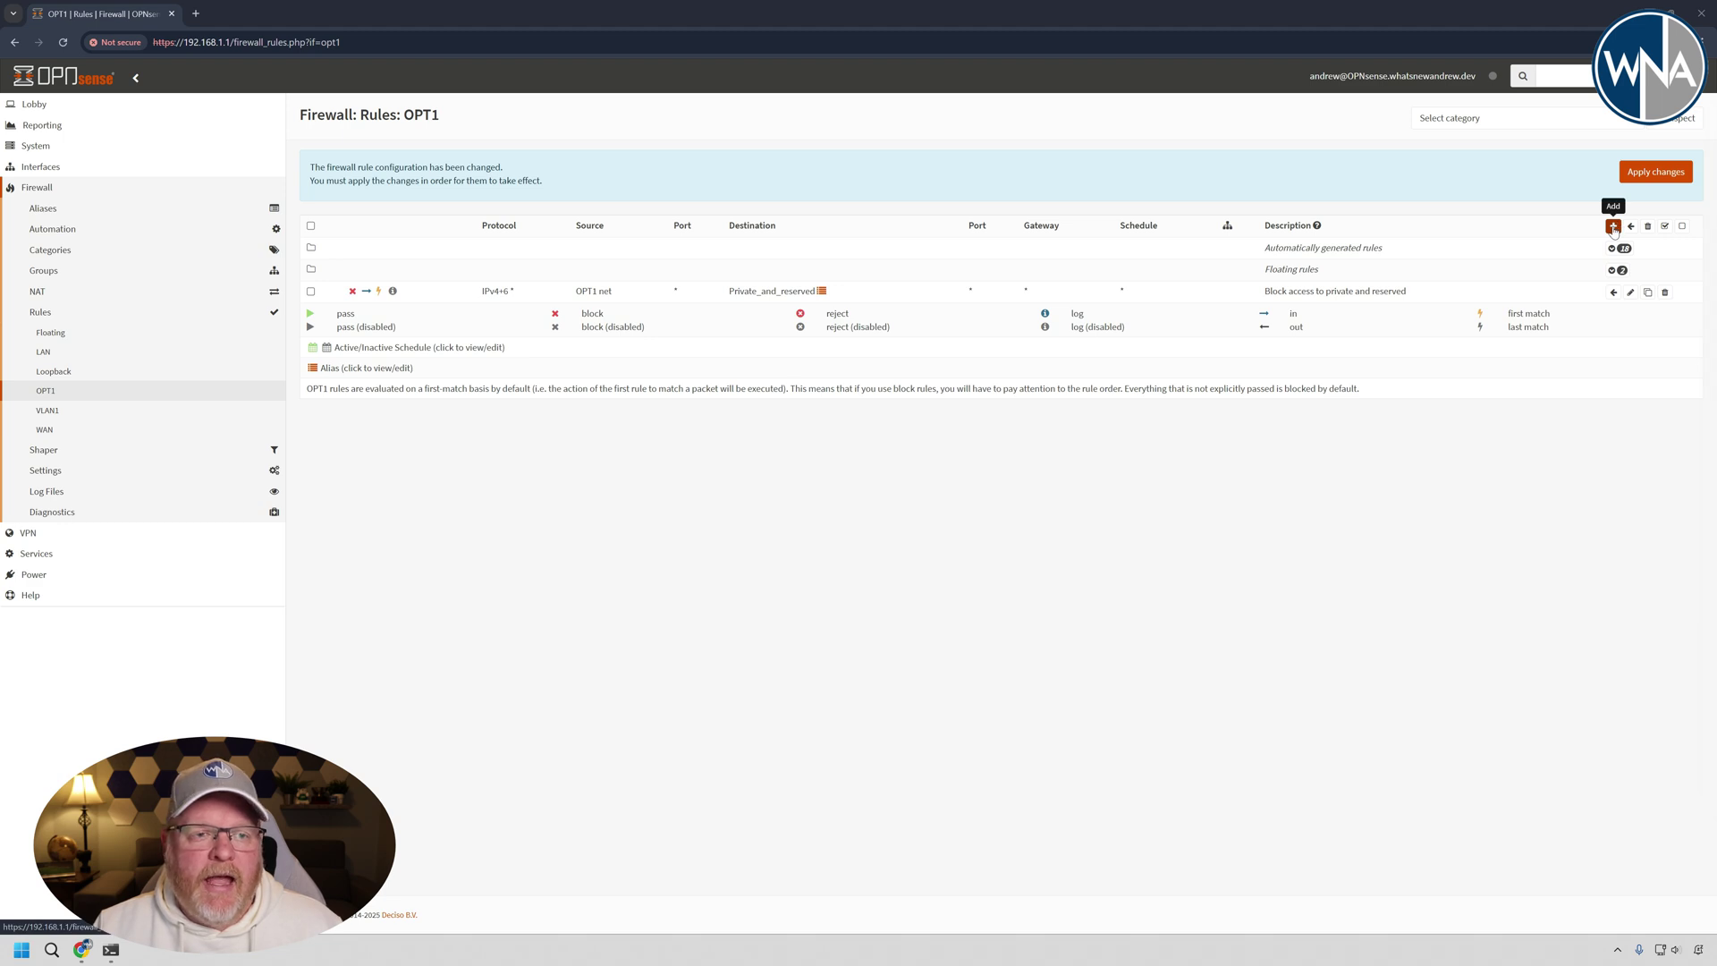
left_click(1614, 227)
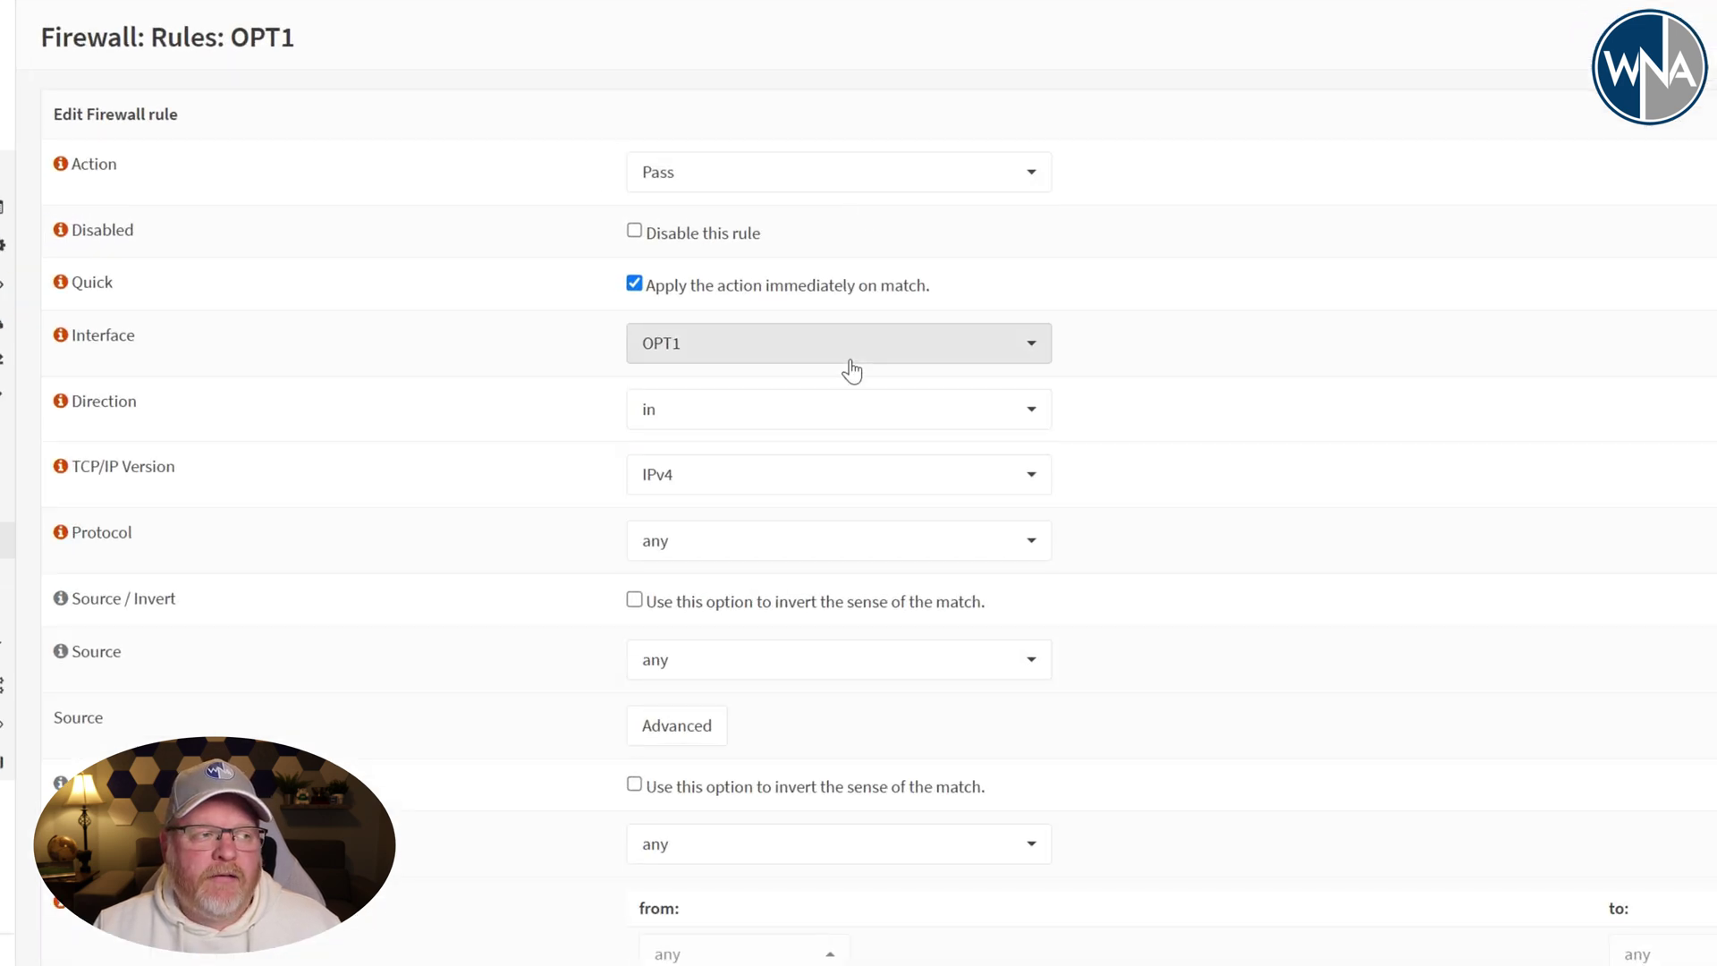
Step: Set the new pass rule to IPv4+IPv6 with source OPT1 net
left_click(844, 487)
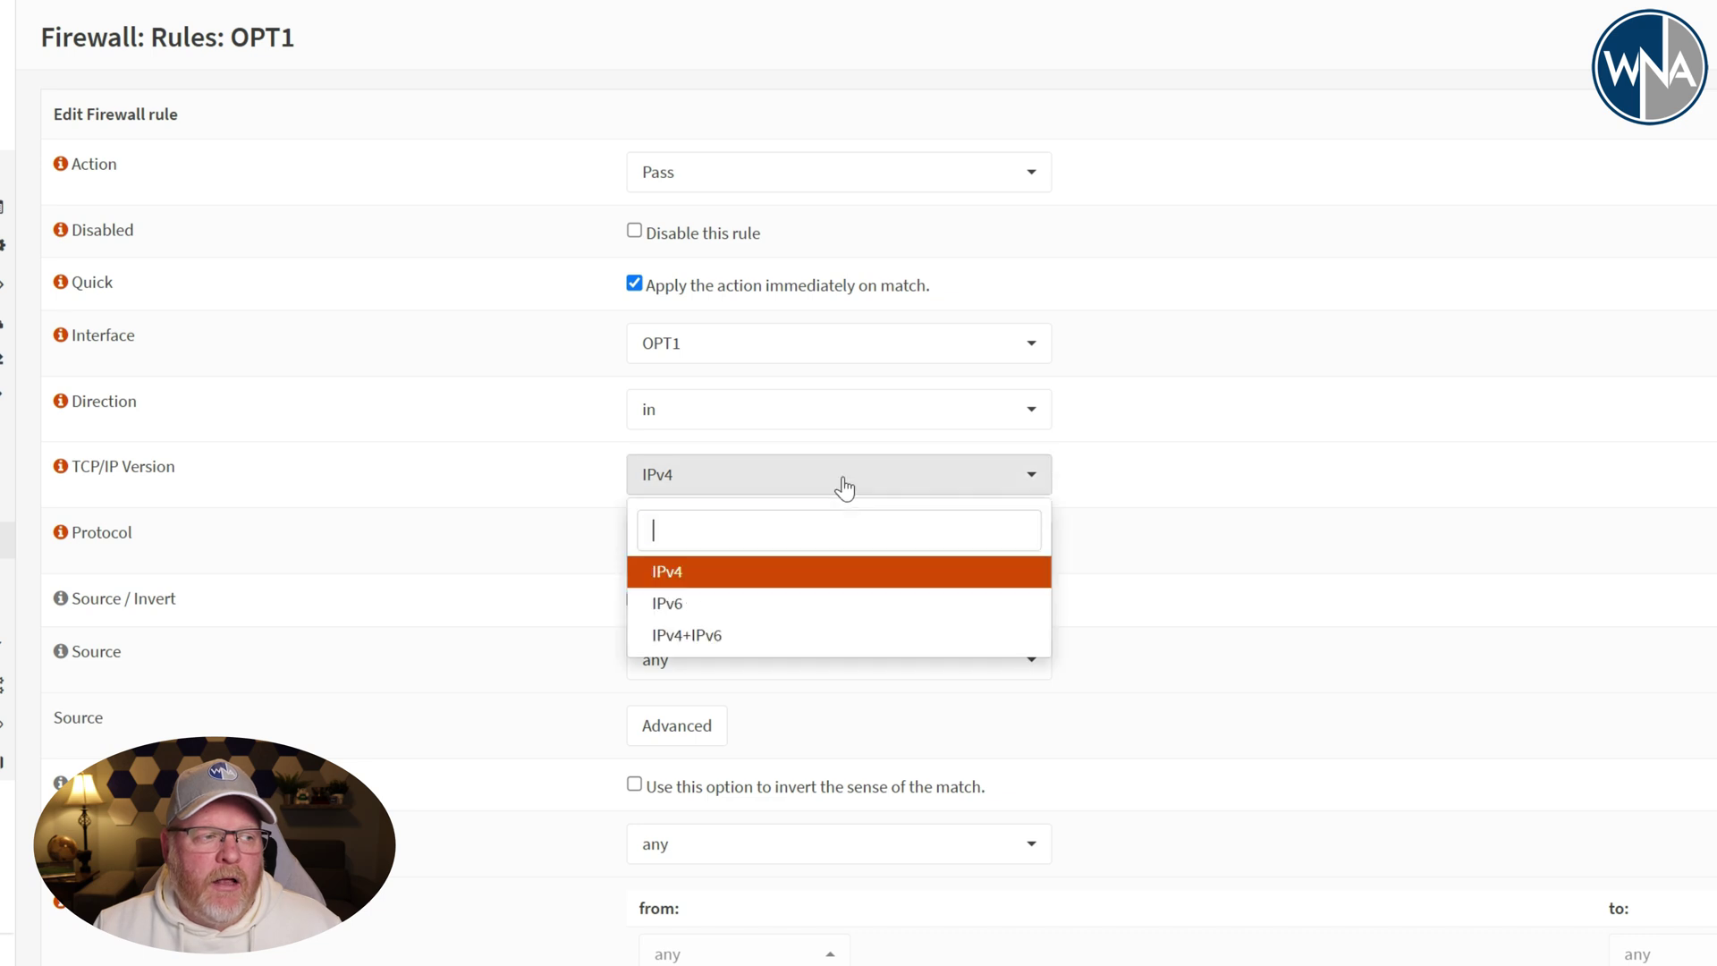
left_click(769, 637)
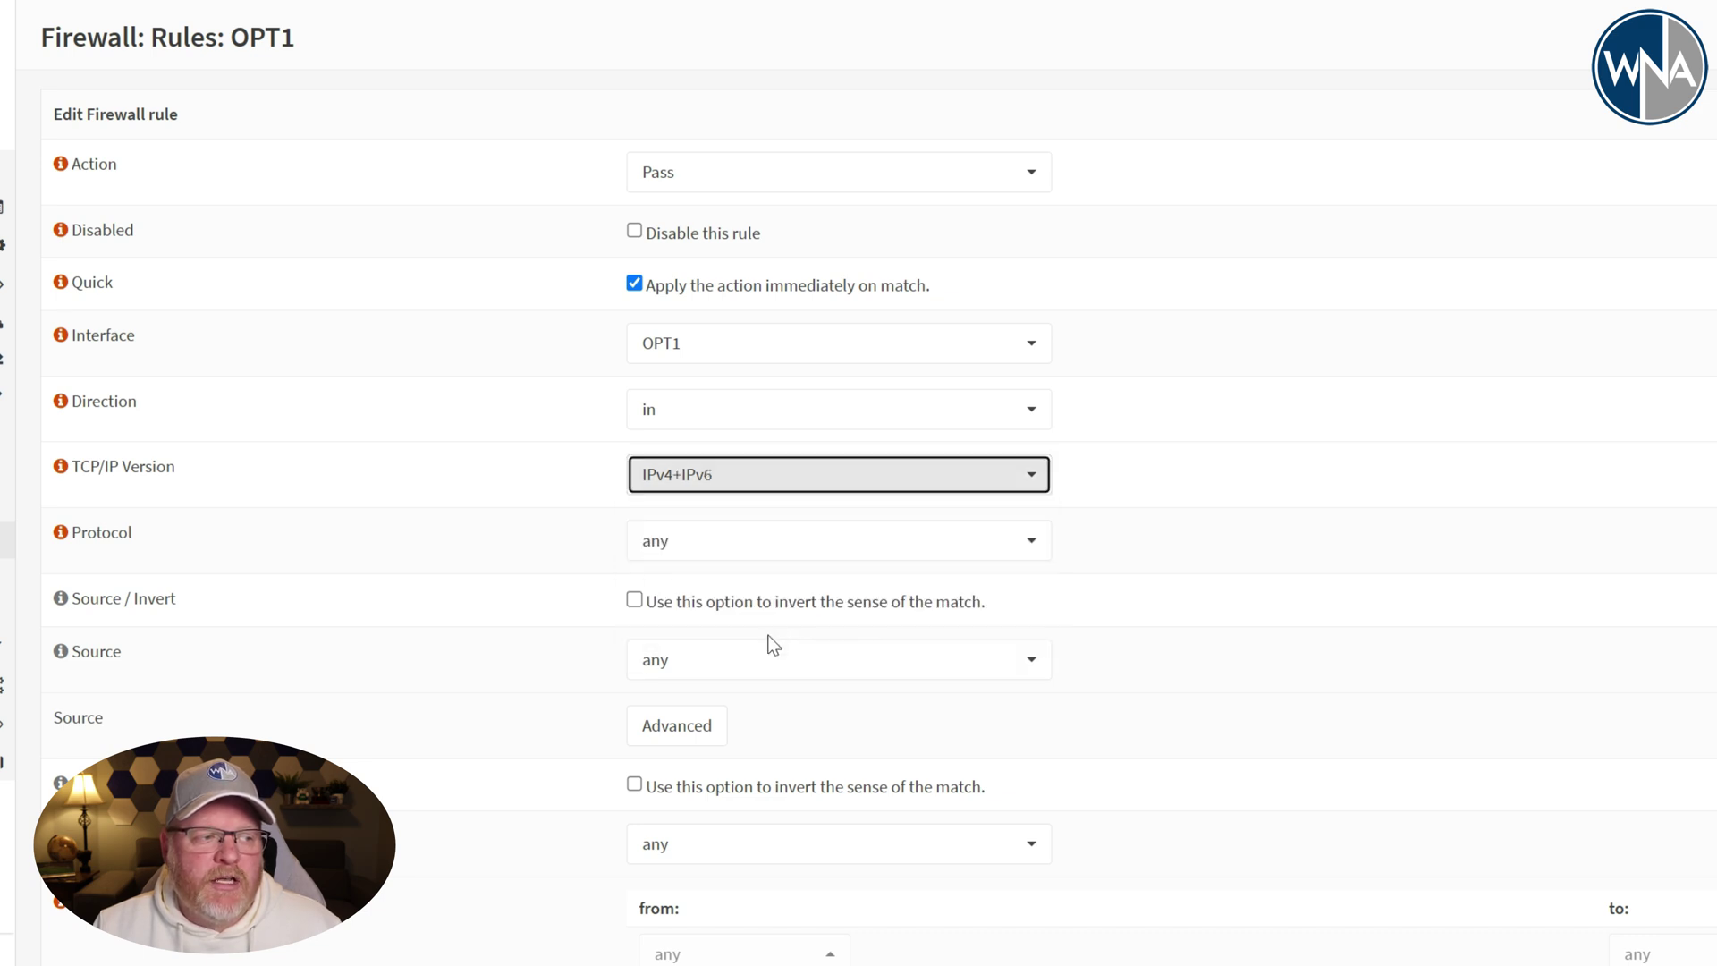
left_click(763, 684)
type("op")
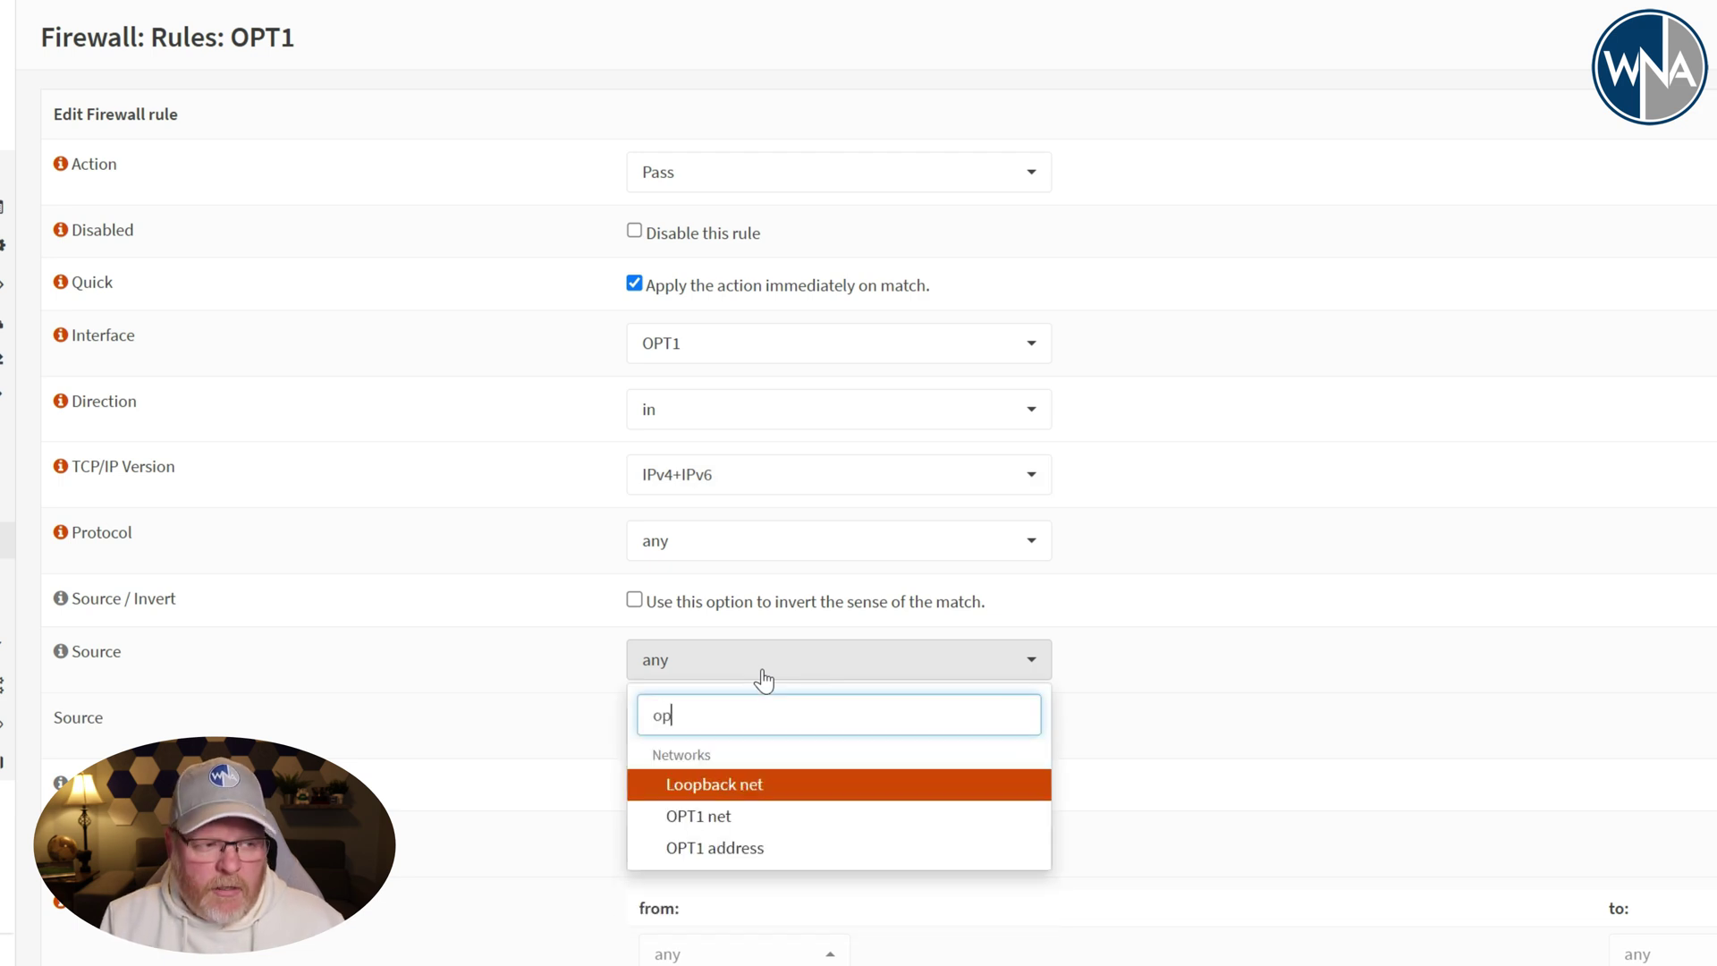
left_click(735, 815)
Step: Set the destination to Private_and_reserved with Invert ticked
scroll(736, 816, "down", 3)
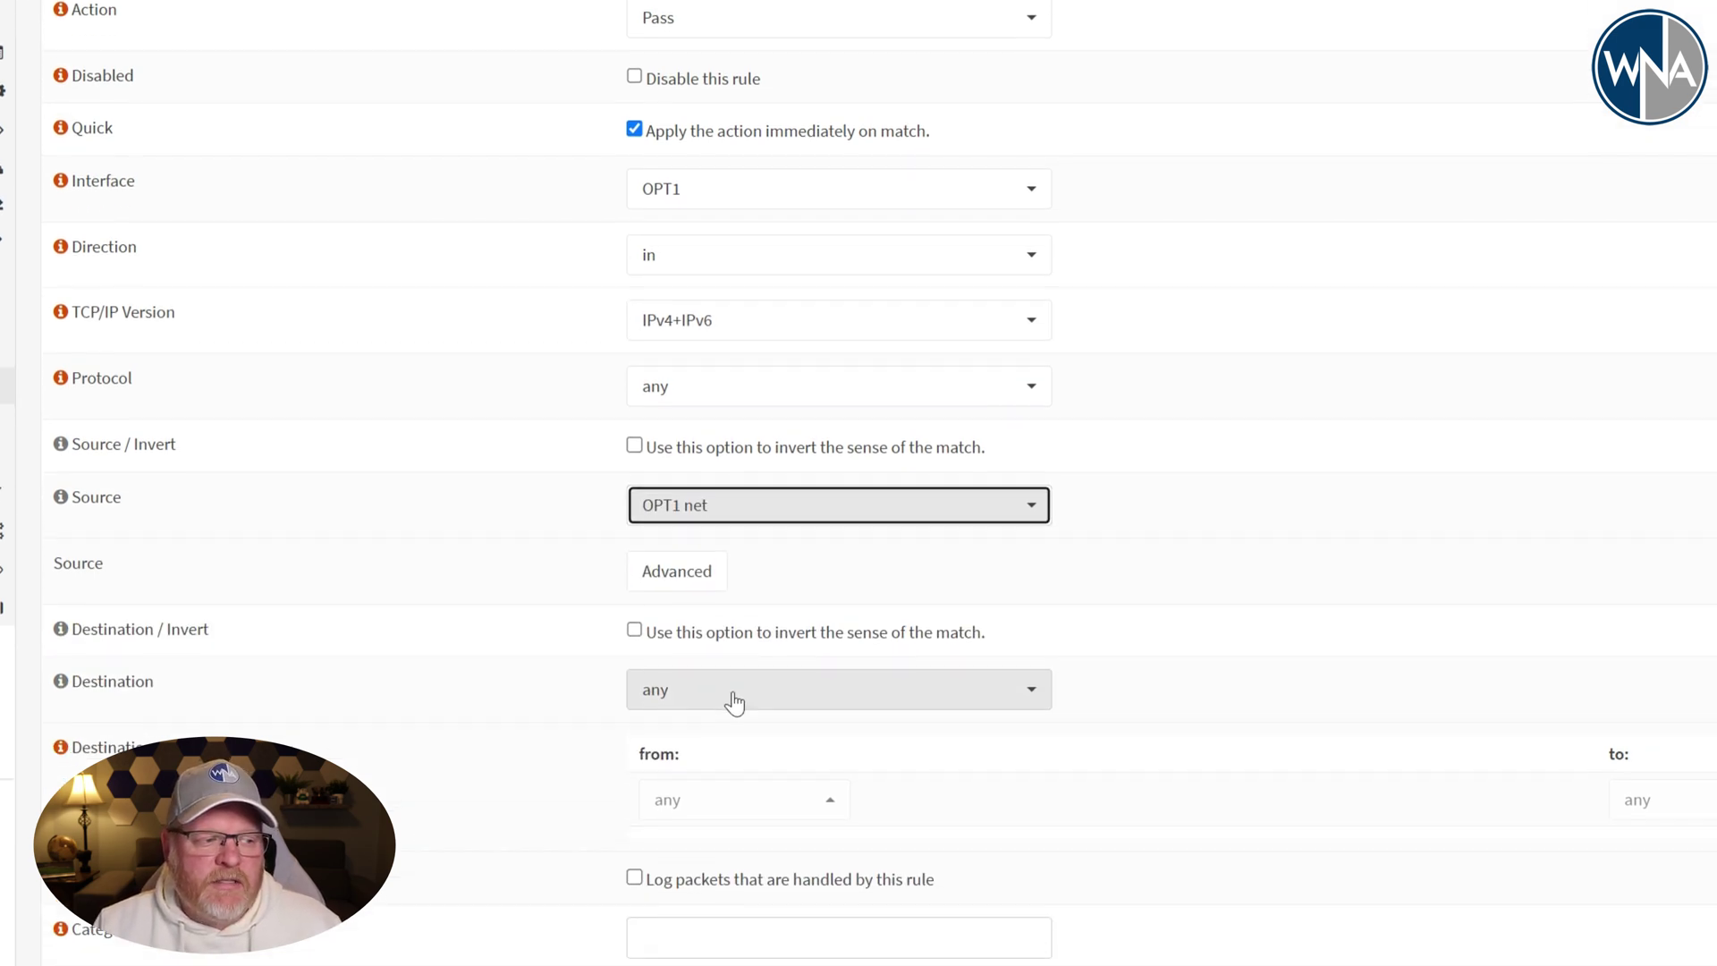
left_click(735, 646)
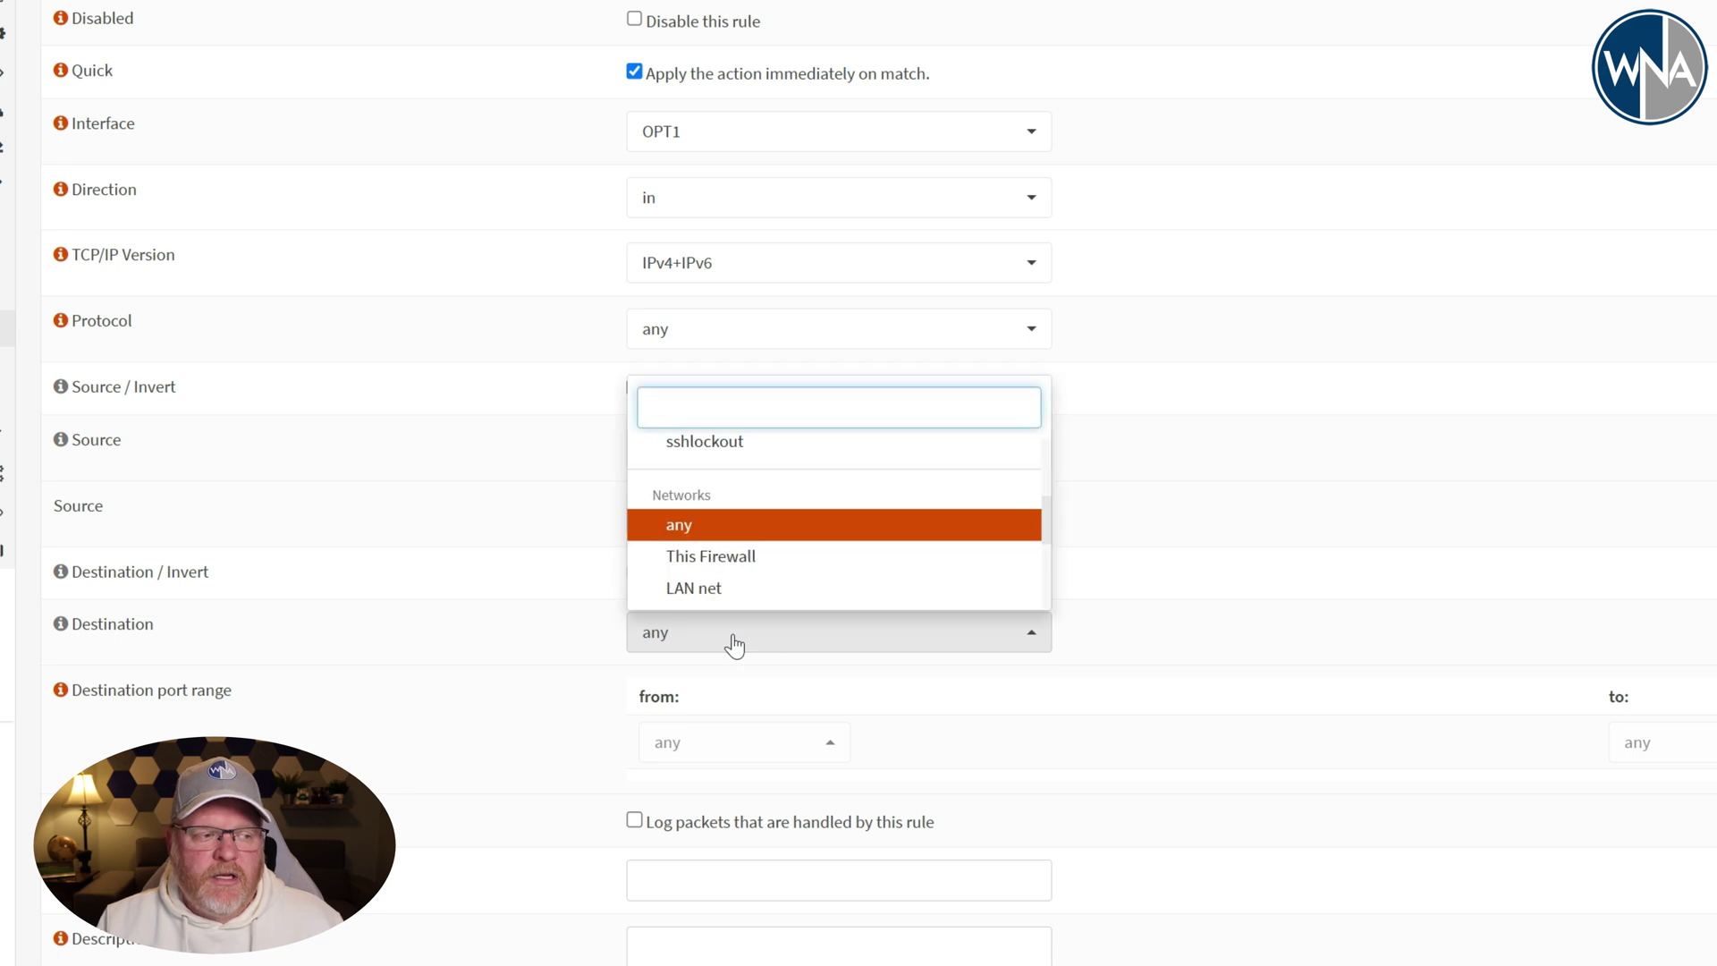
type("pri")
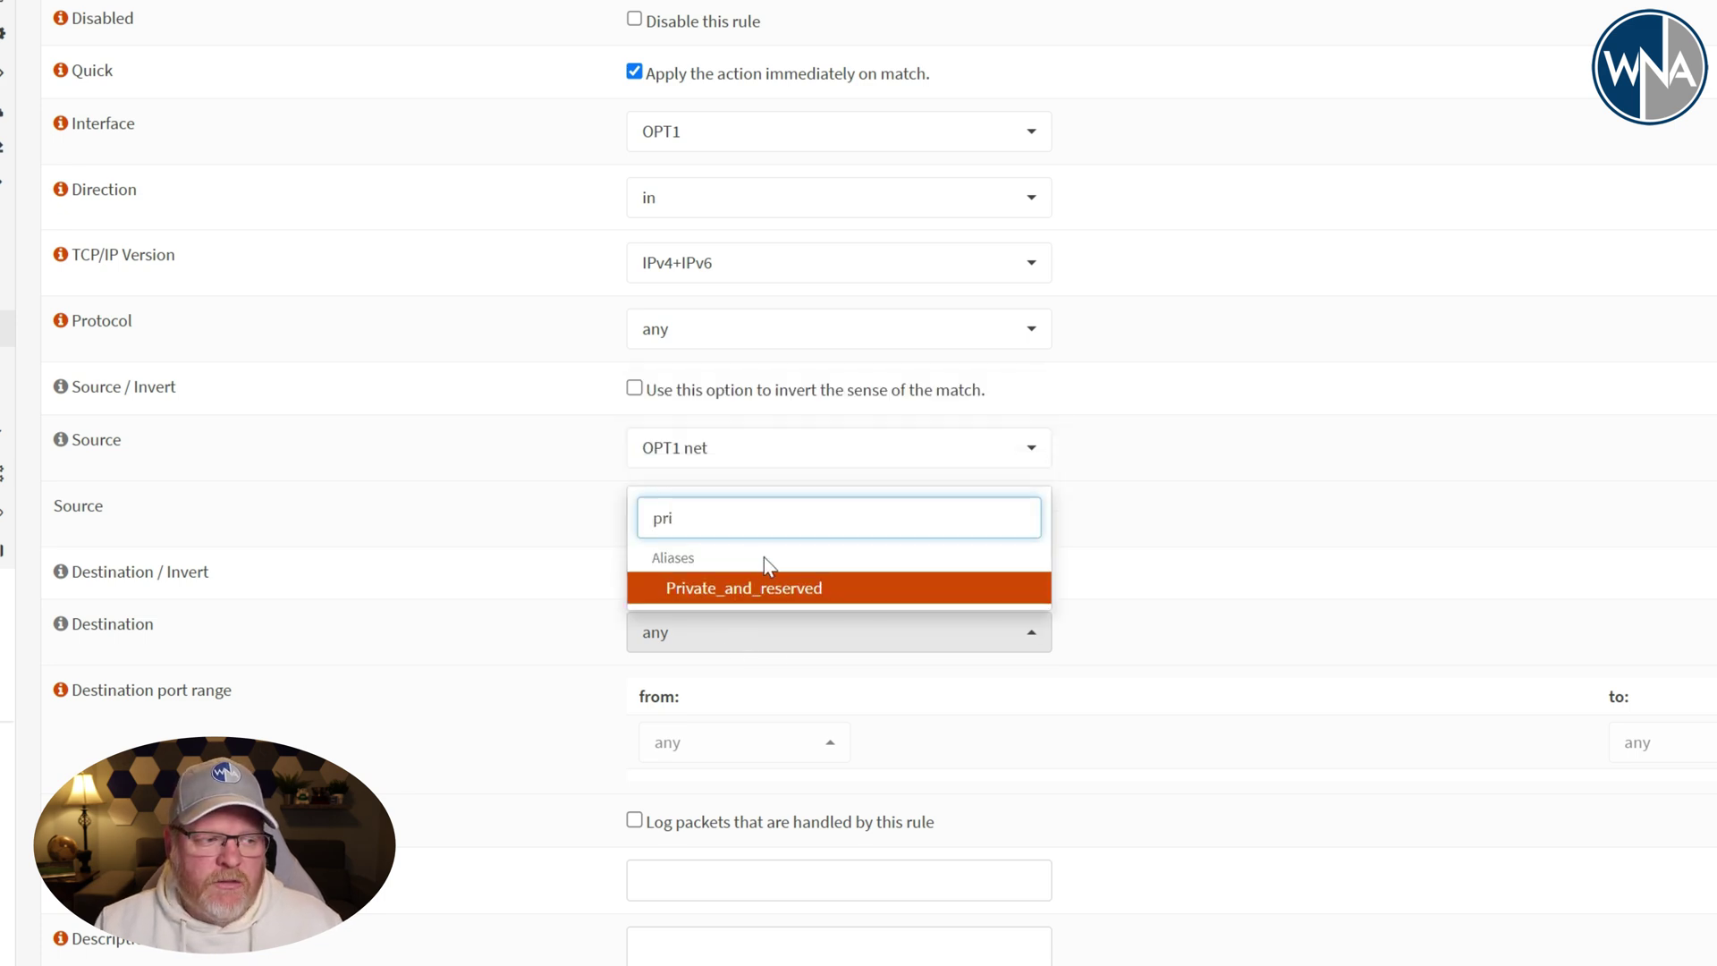
left_click(743, 598)
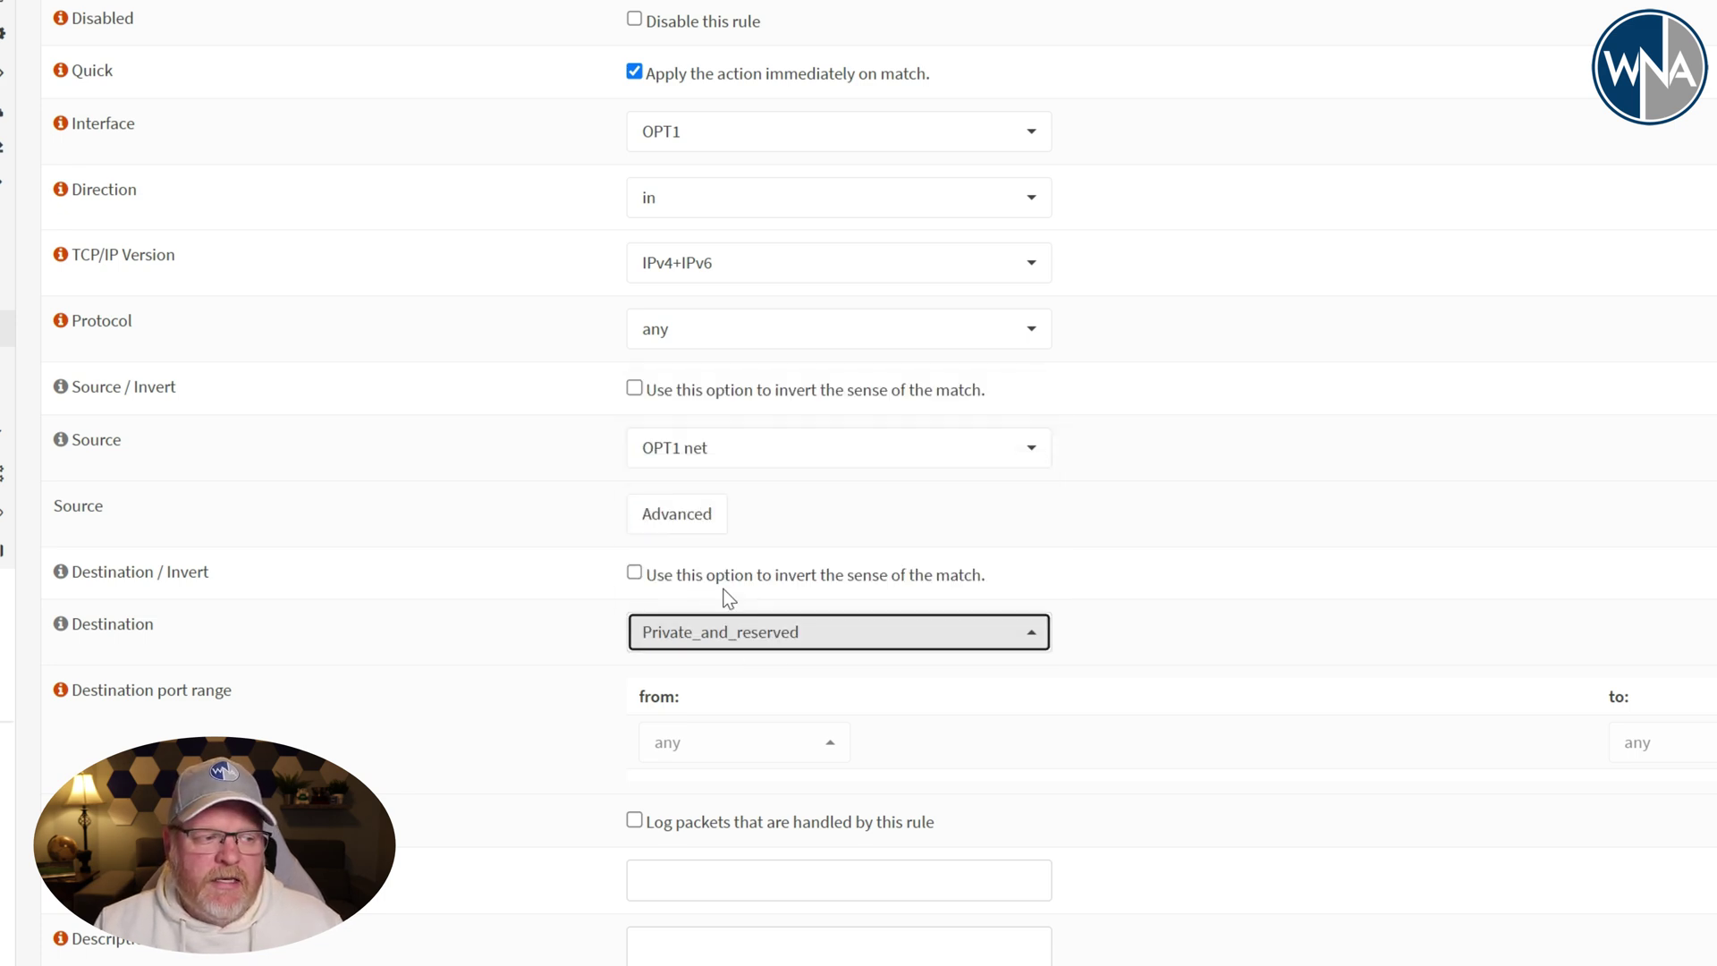
left_click(637, 572)
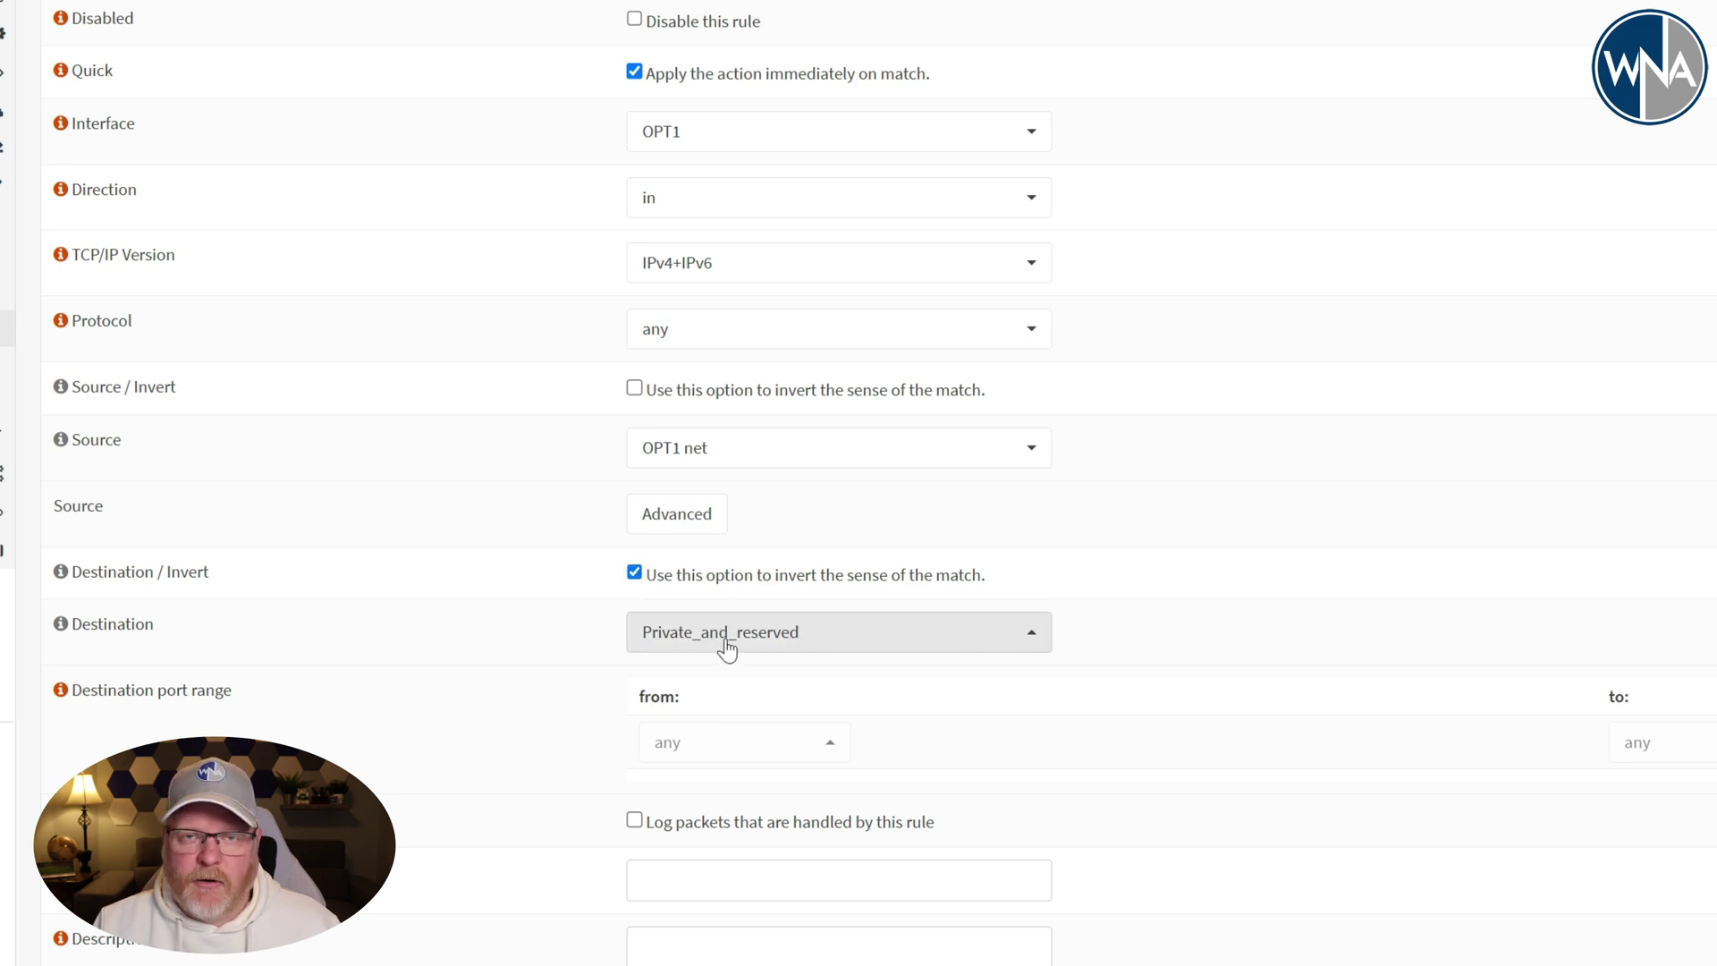
left_click(759, 939)
scroll(758, 939, "down", 3)
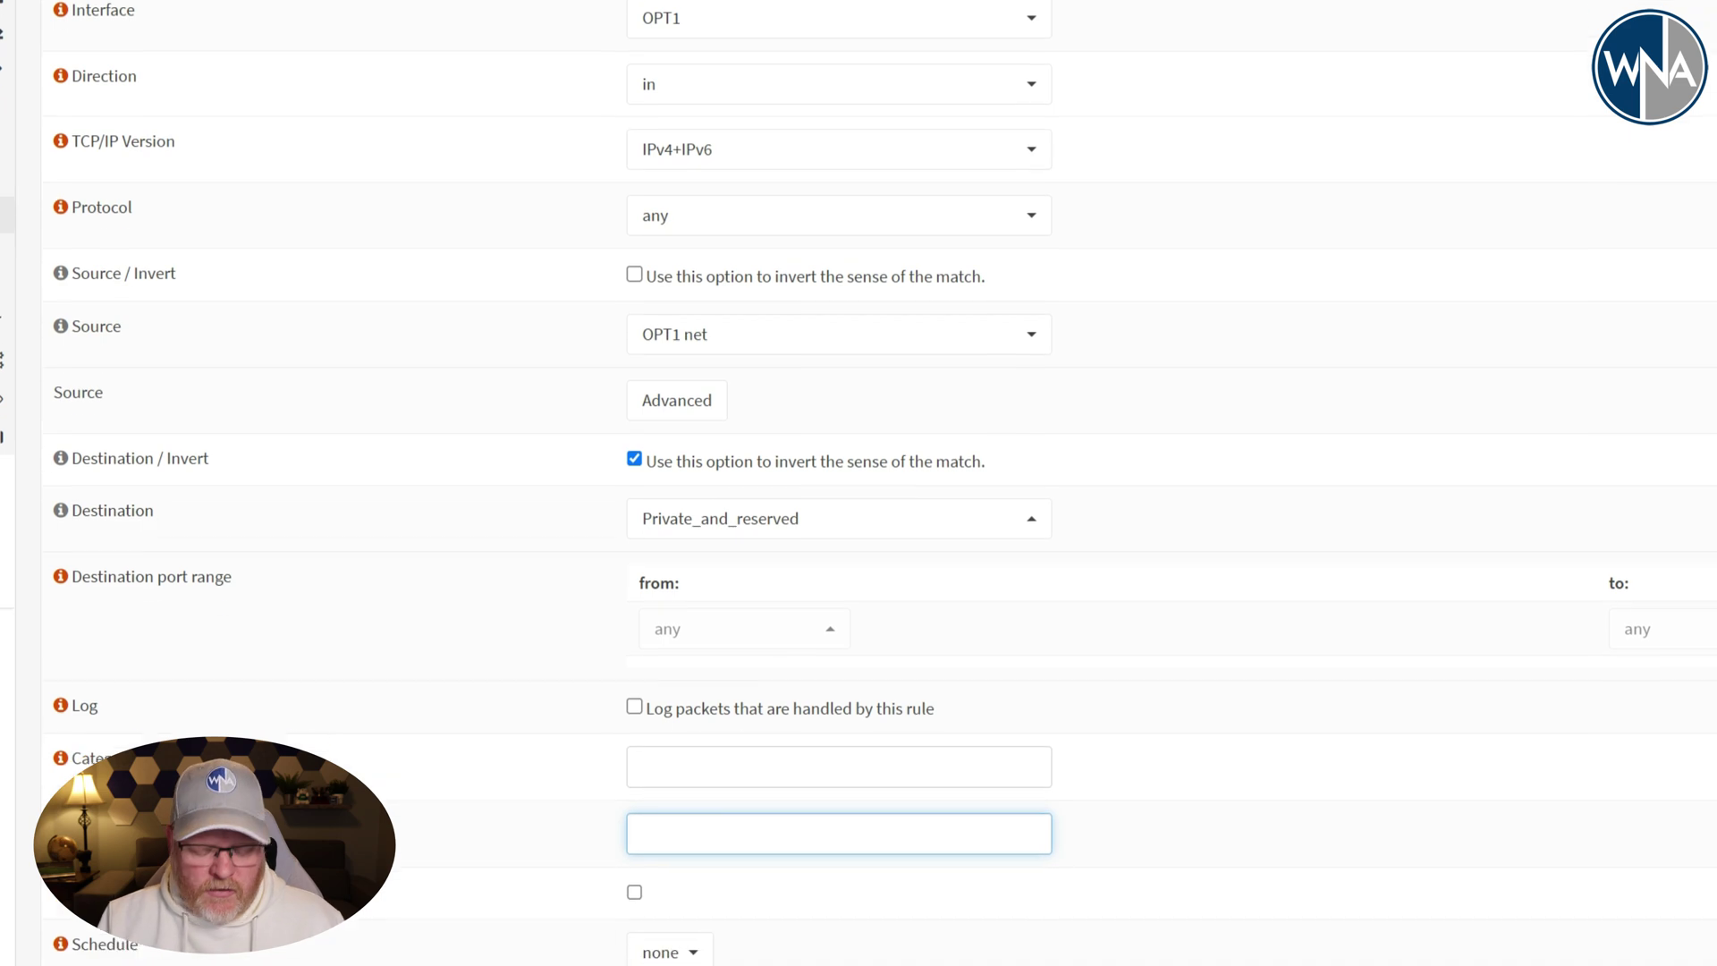
Step: Describe the pass rule 'Allow Internet access' and save it
type("Allow")
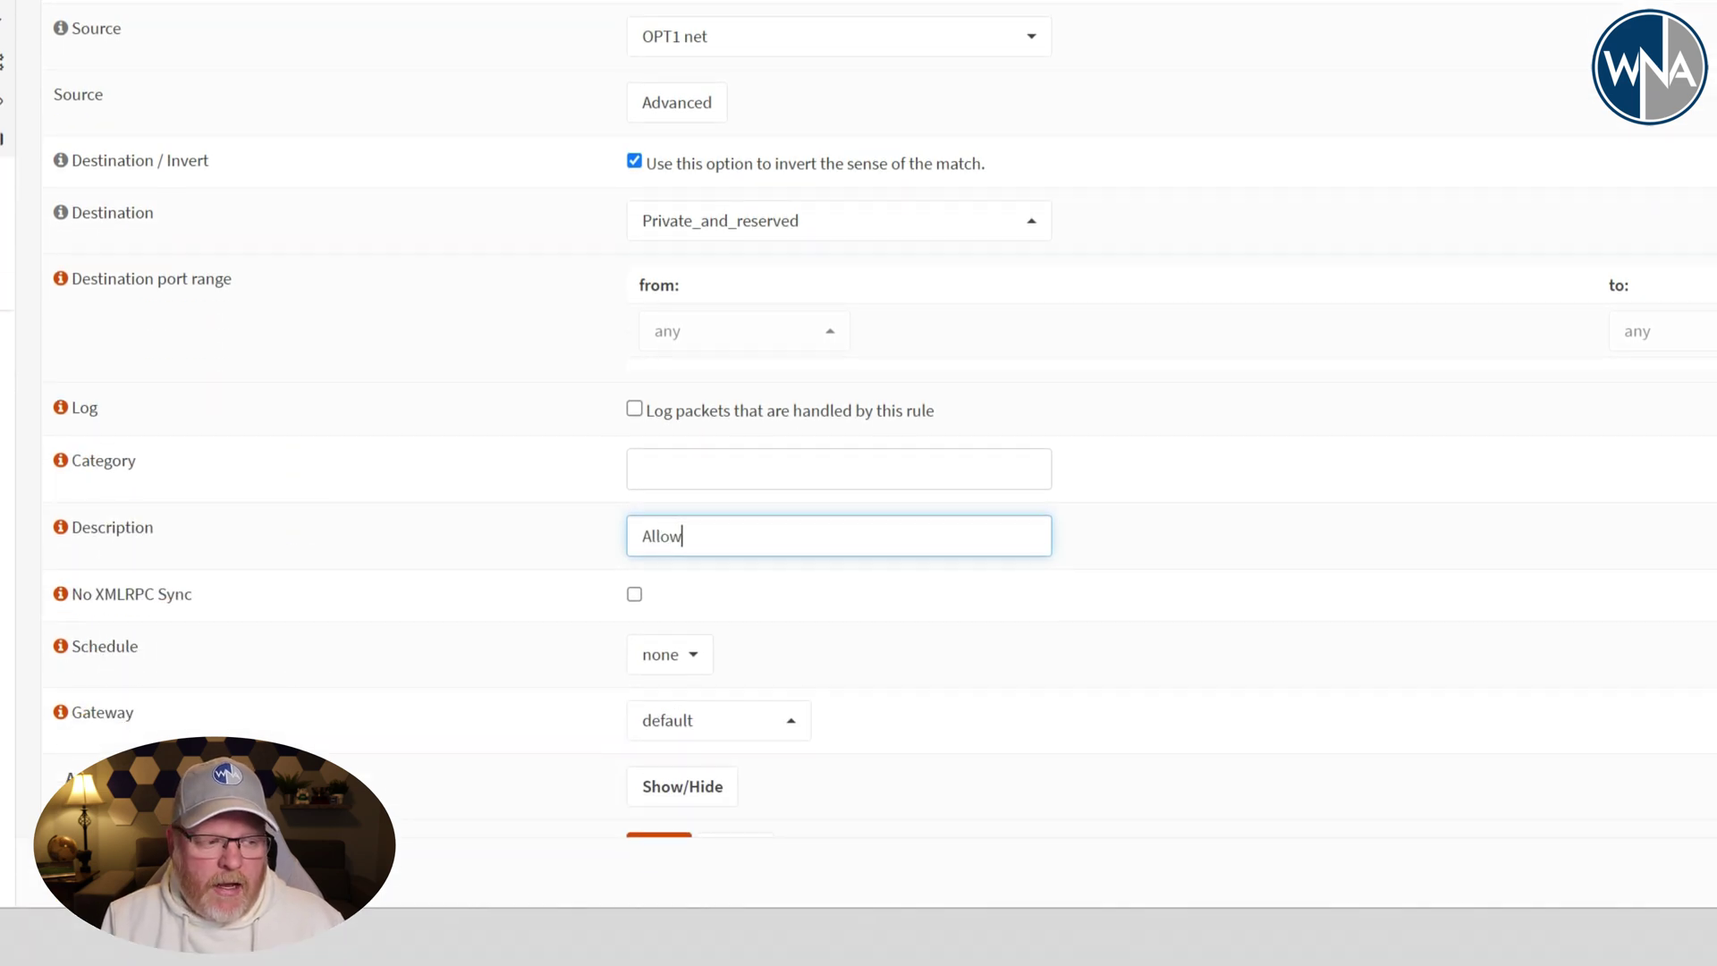
type(" Int")
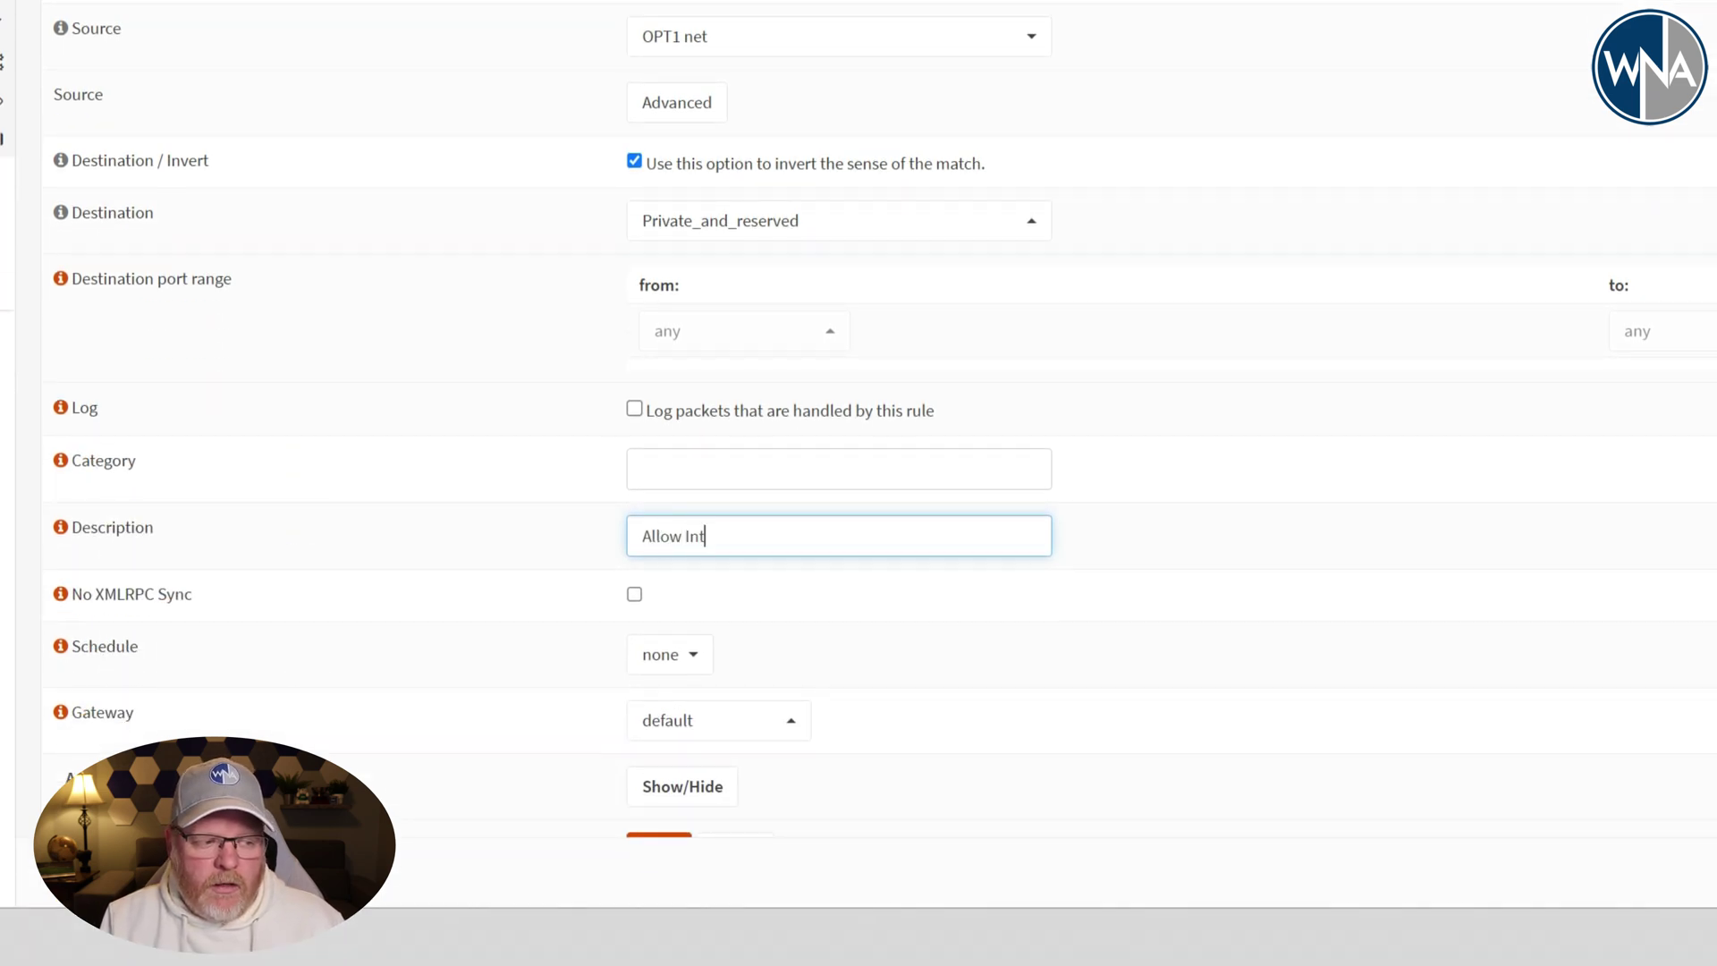
type("ernet access")
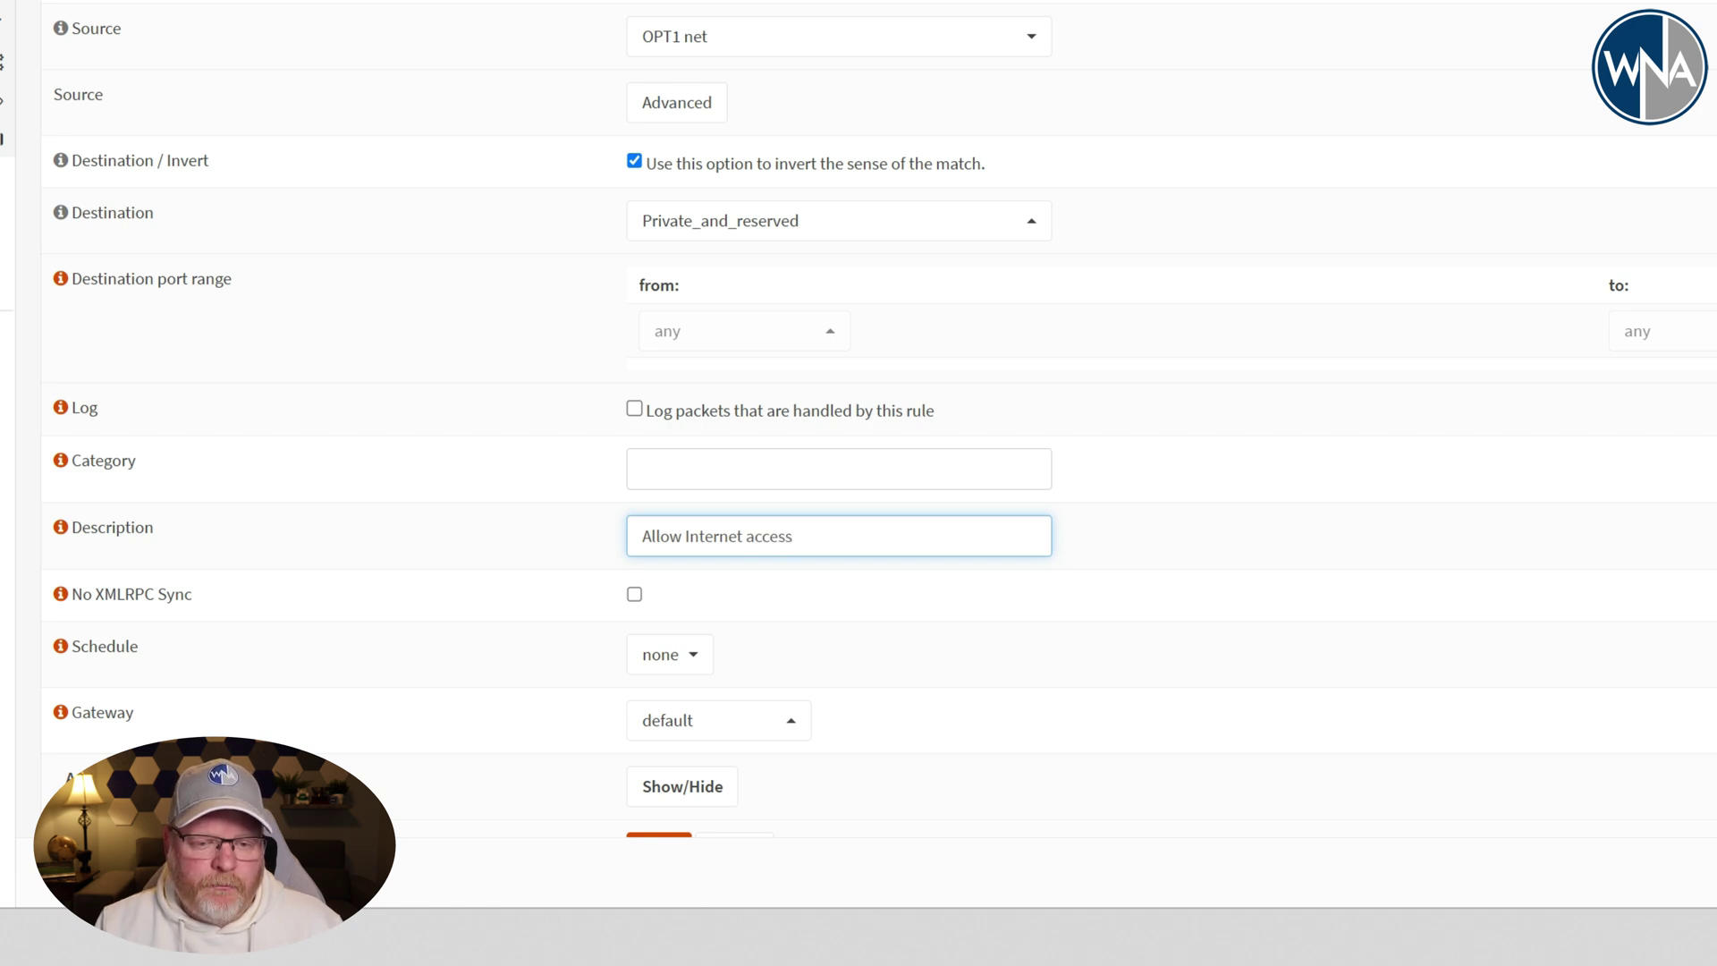
key("ctrl+a")
scroll(1173, 893, "down", 1)
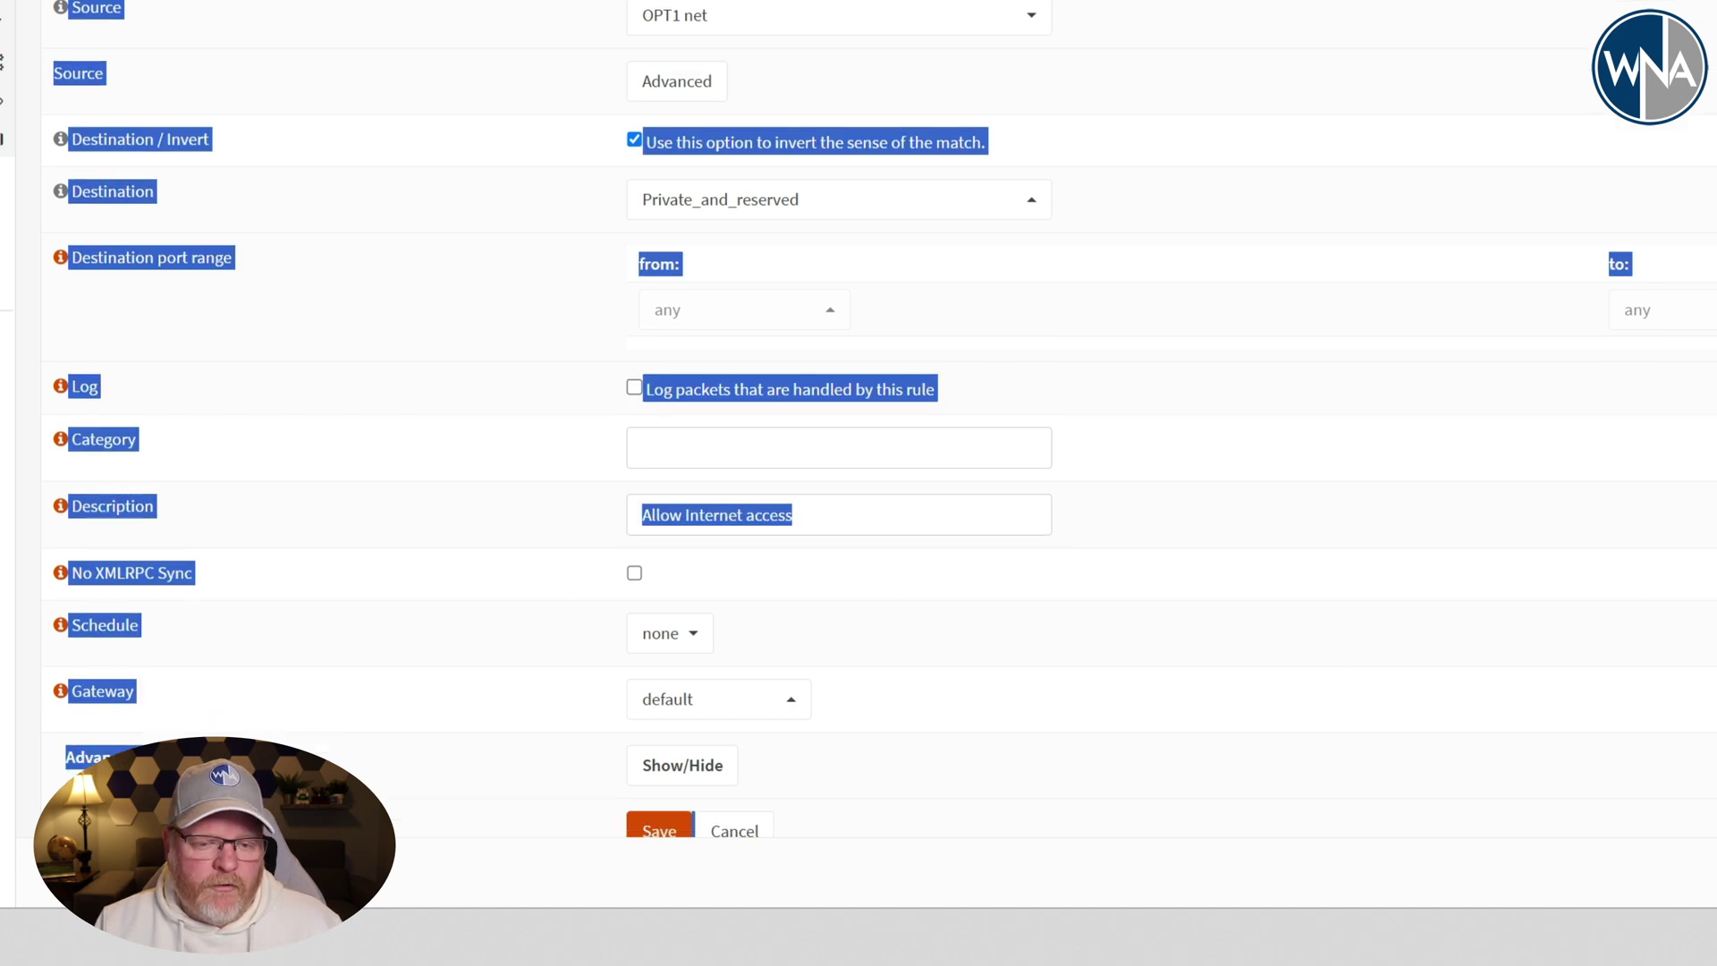
left_click(646, 795)
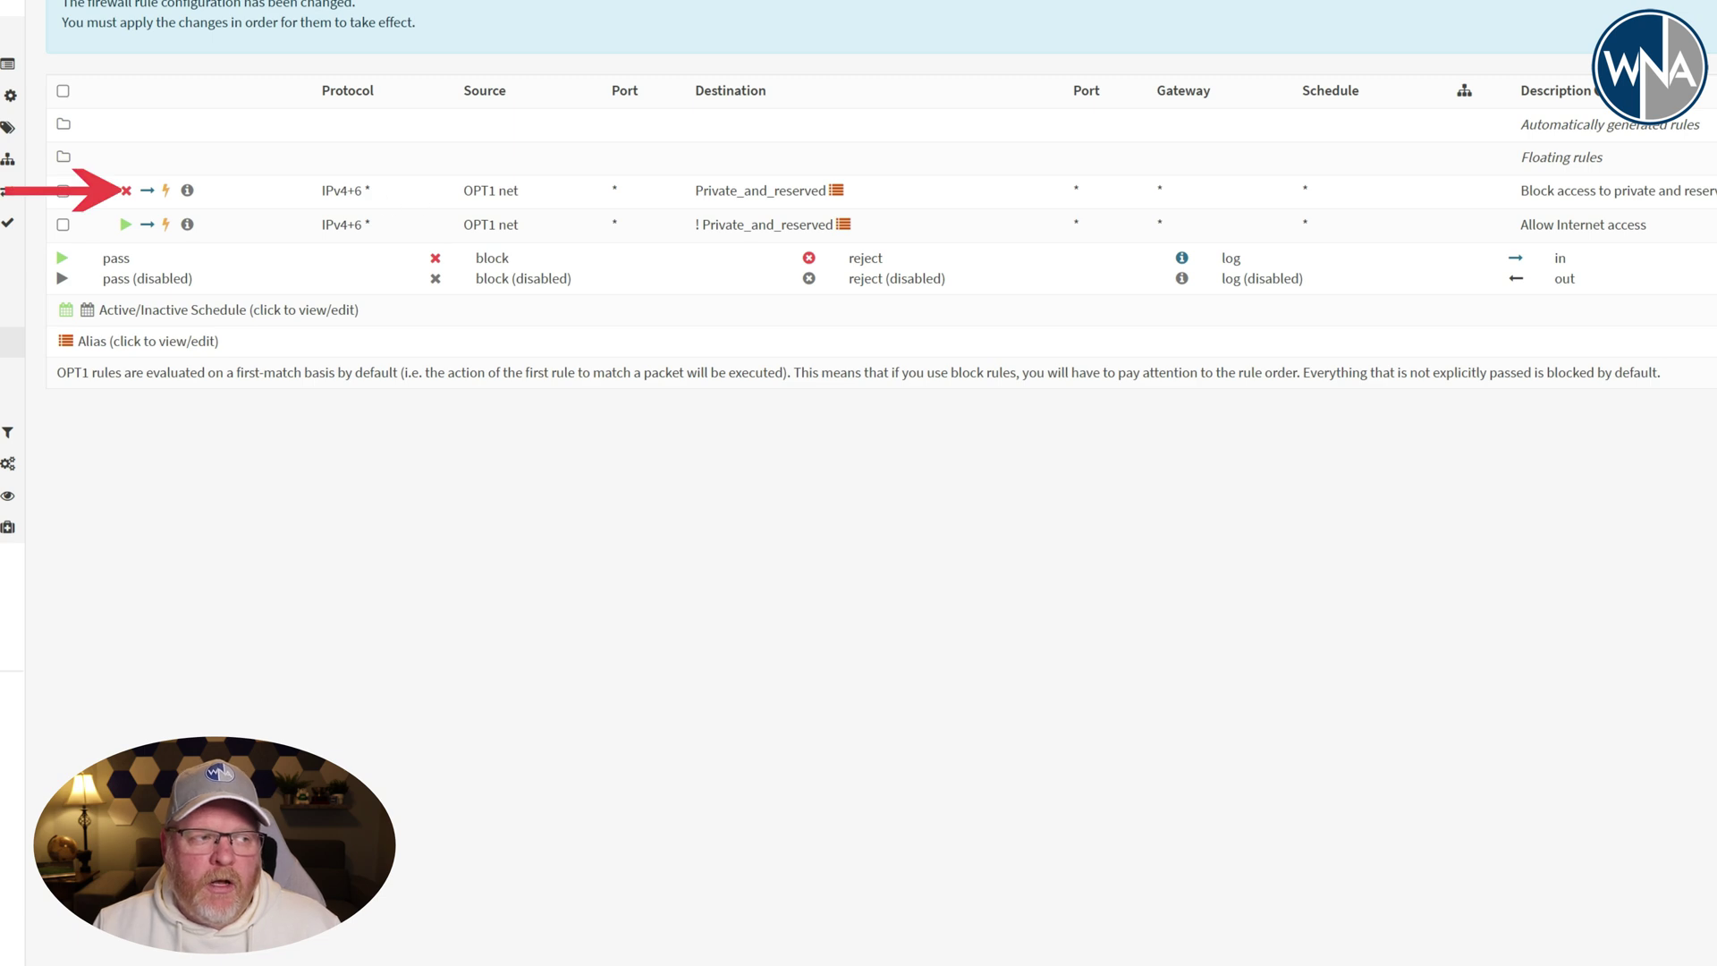
Step: Review the block and pass rules in the OPT1 list before adding another rule
mouse_move(761, 191)
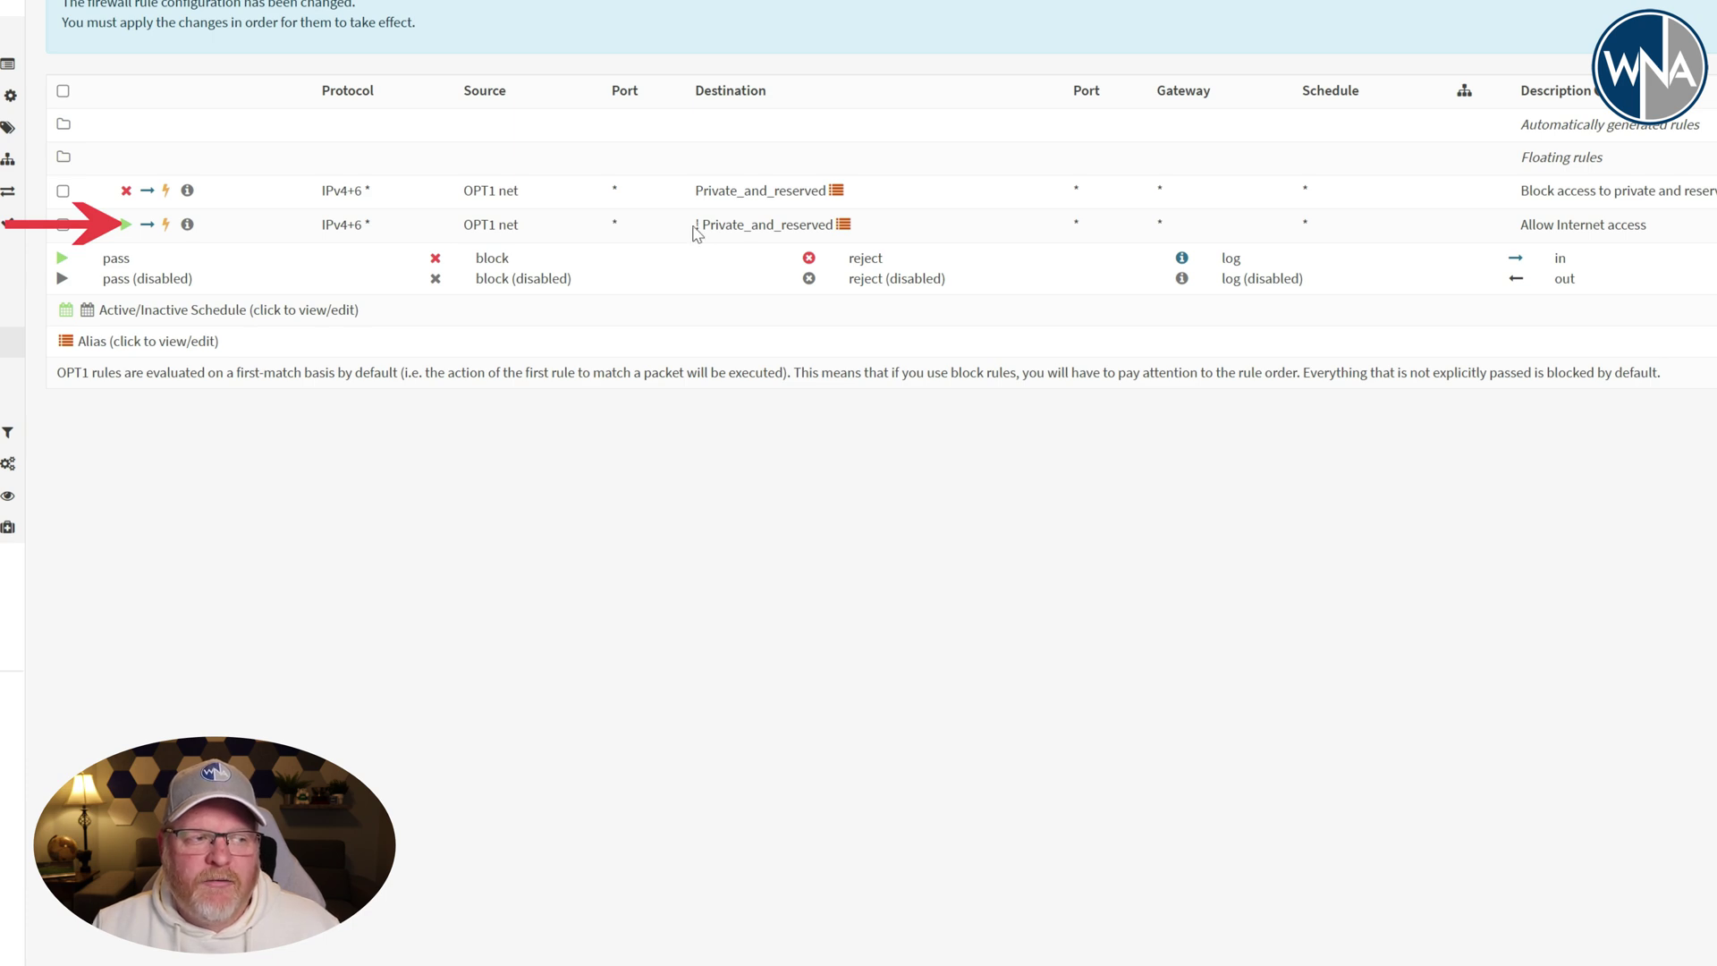
mouse_move(700, 231)
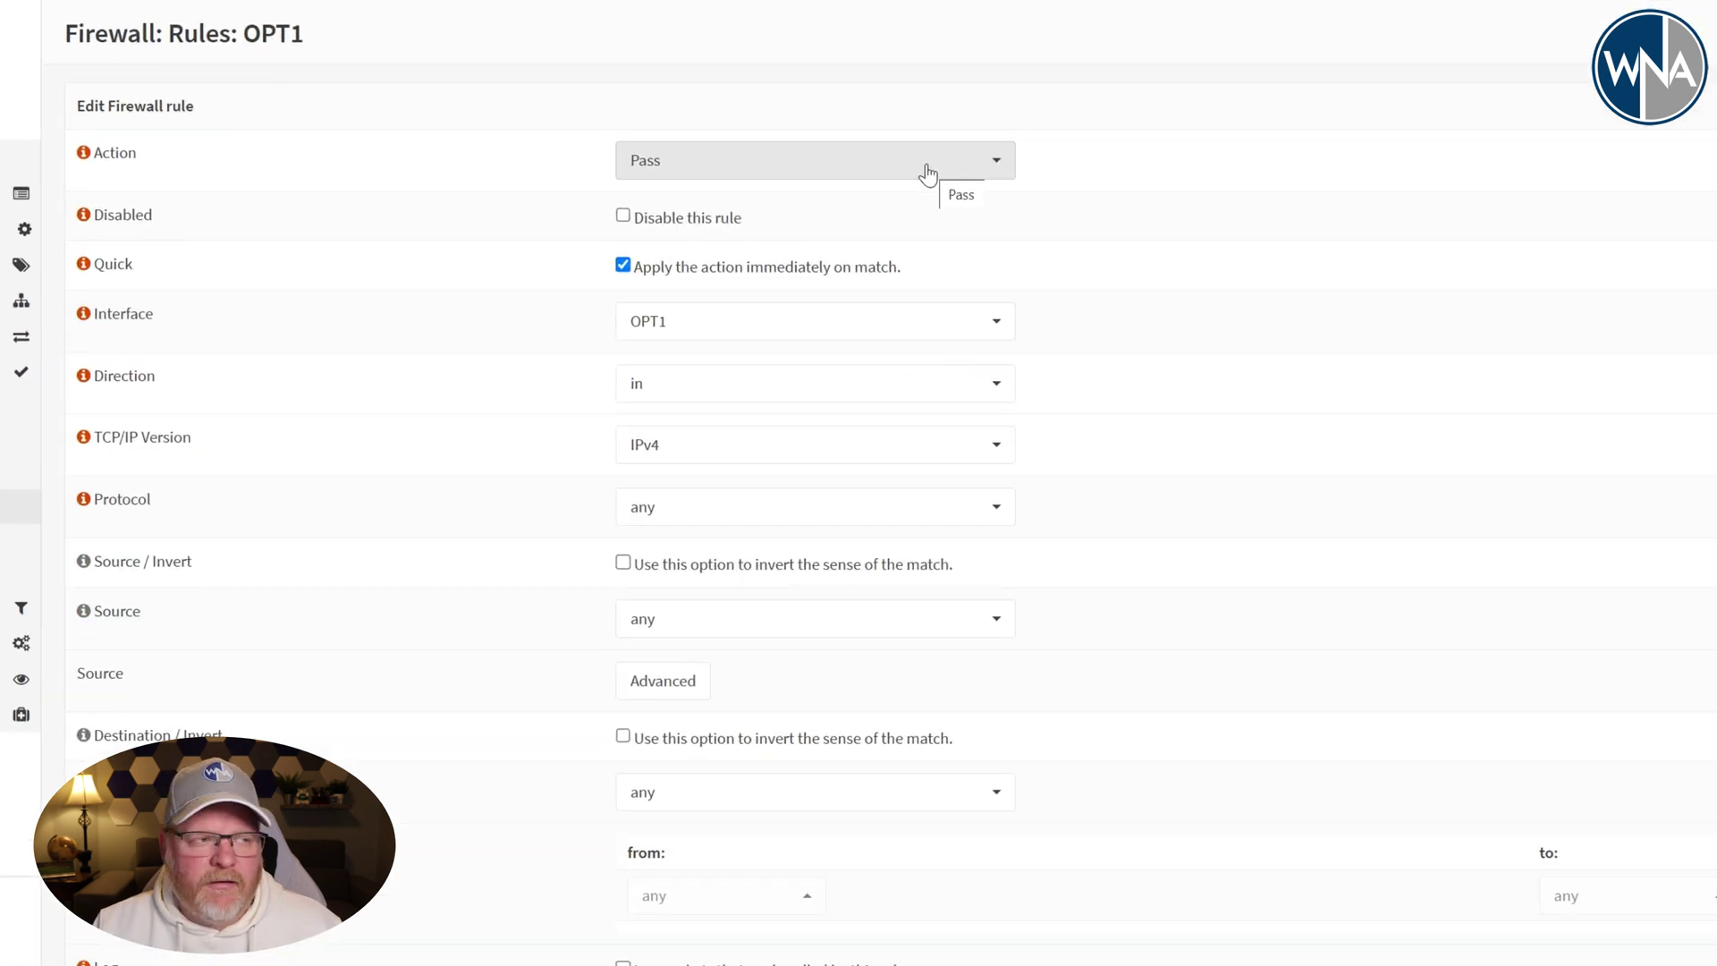
Step: Set the third rule's Action to Block, leaving source and destination as any, and save
left_click(921, 168)
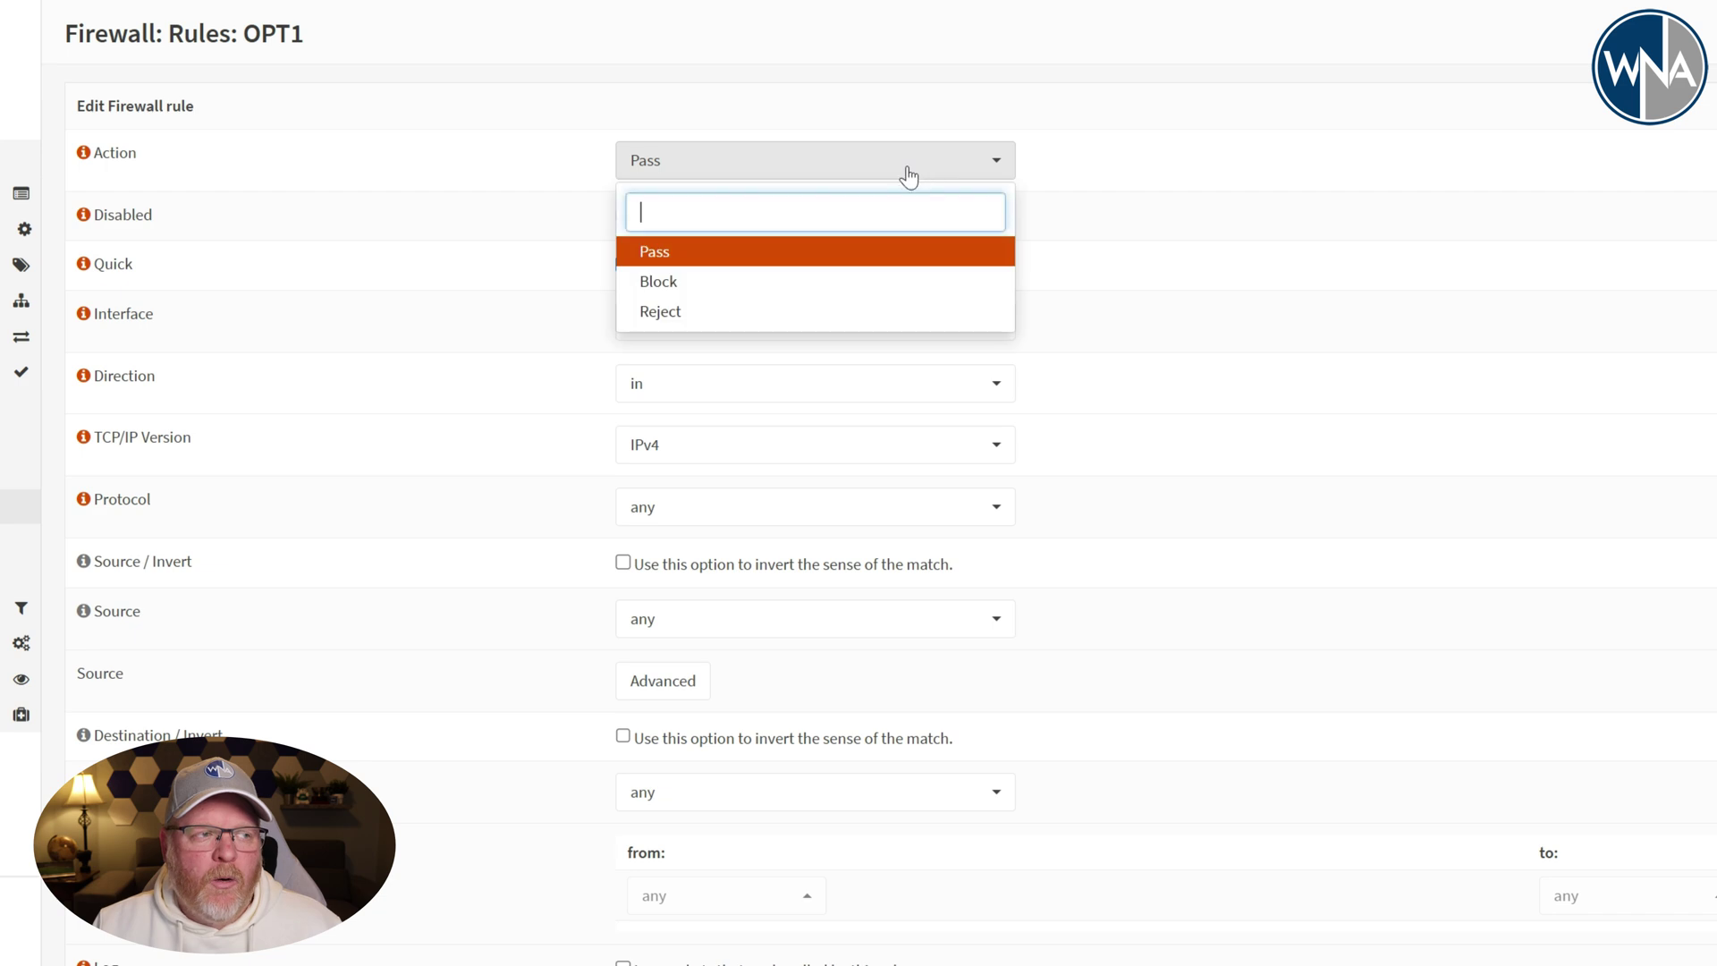
left_click(779, 291)
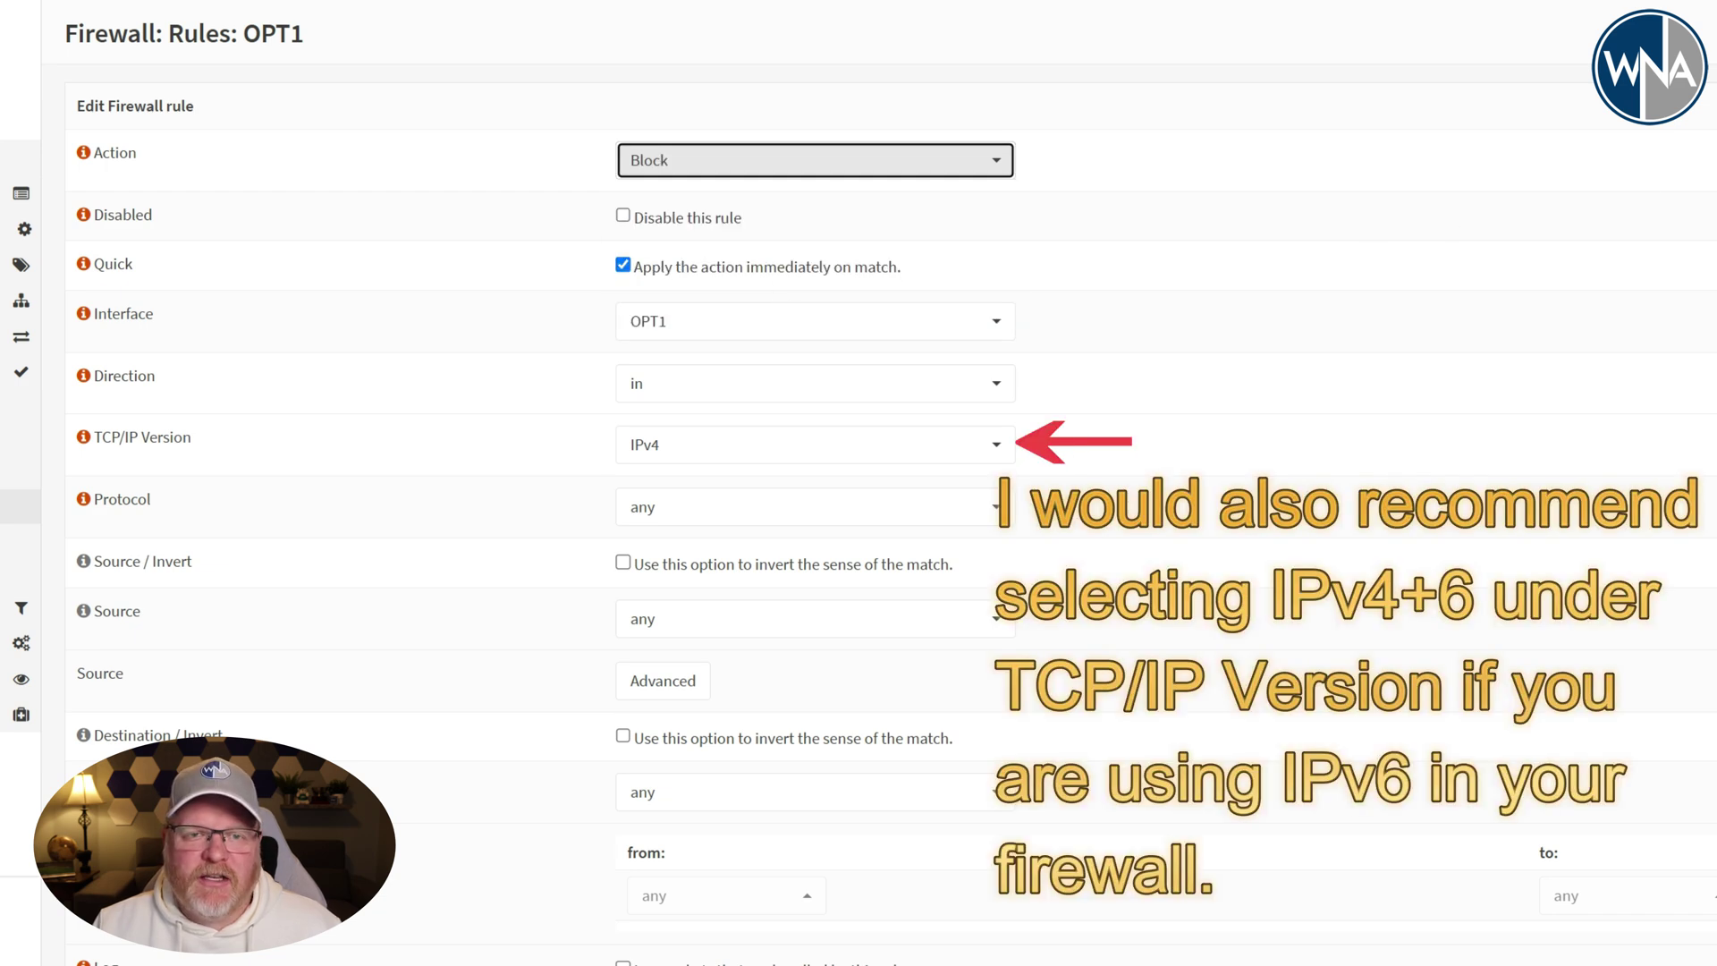
key("ctrl+a")
scroll(1548, 786, "down", 1)
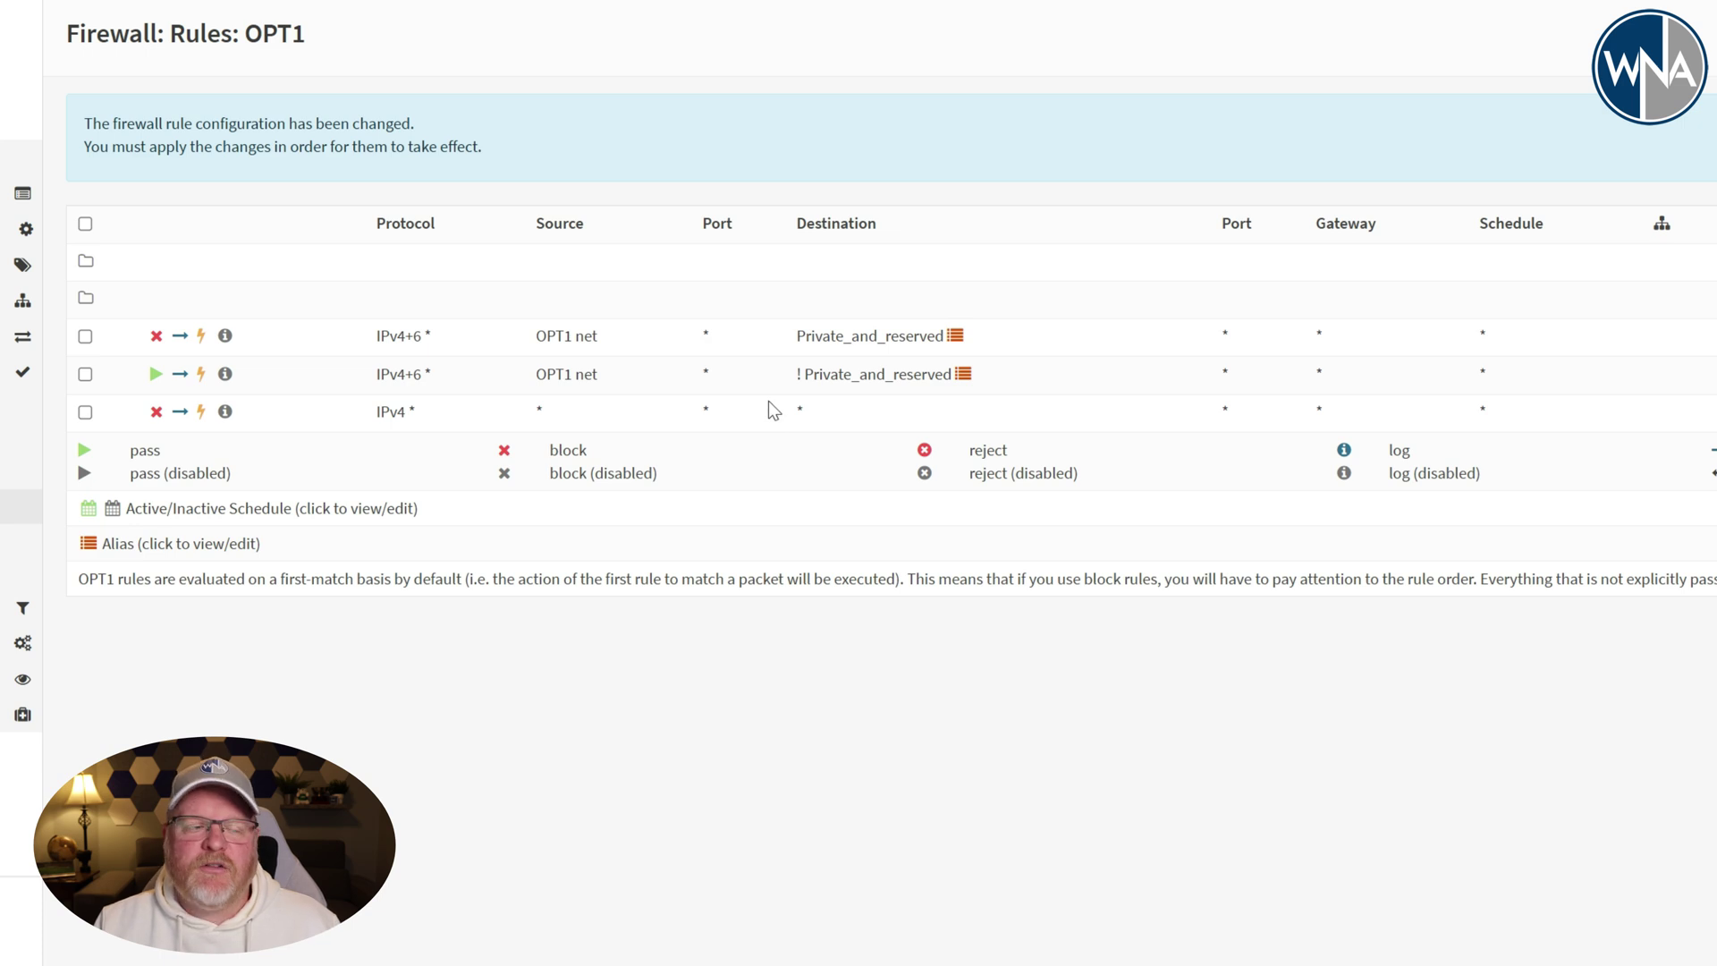
mouse_move(870, 337)
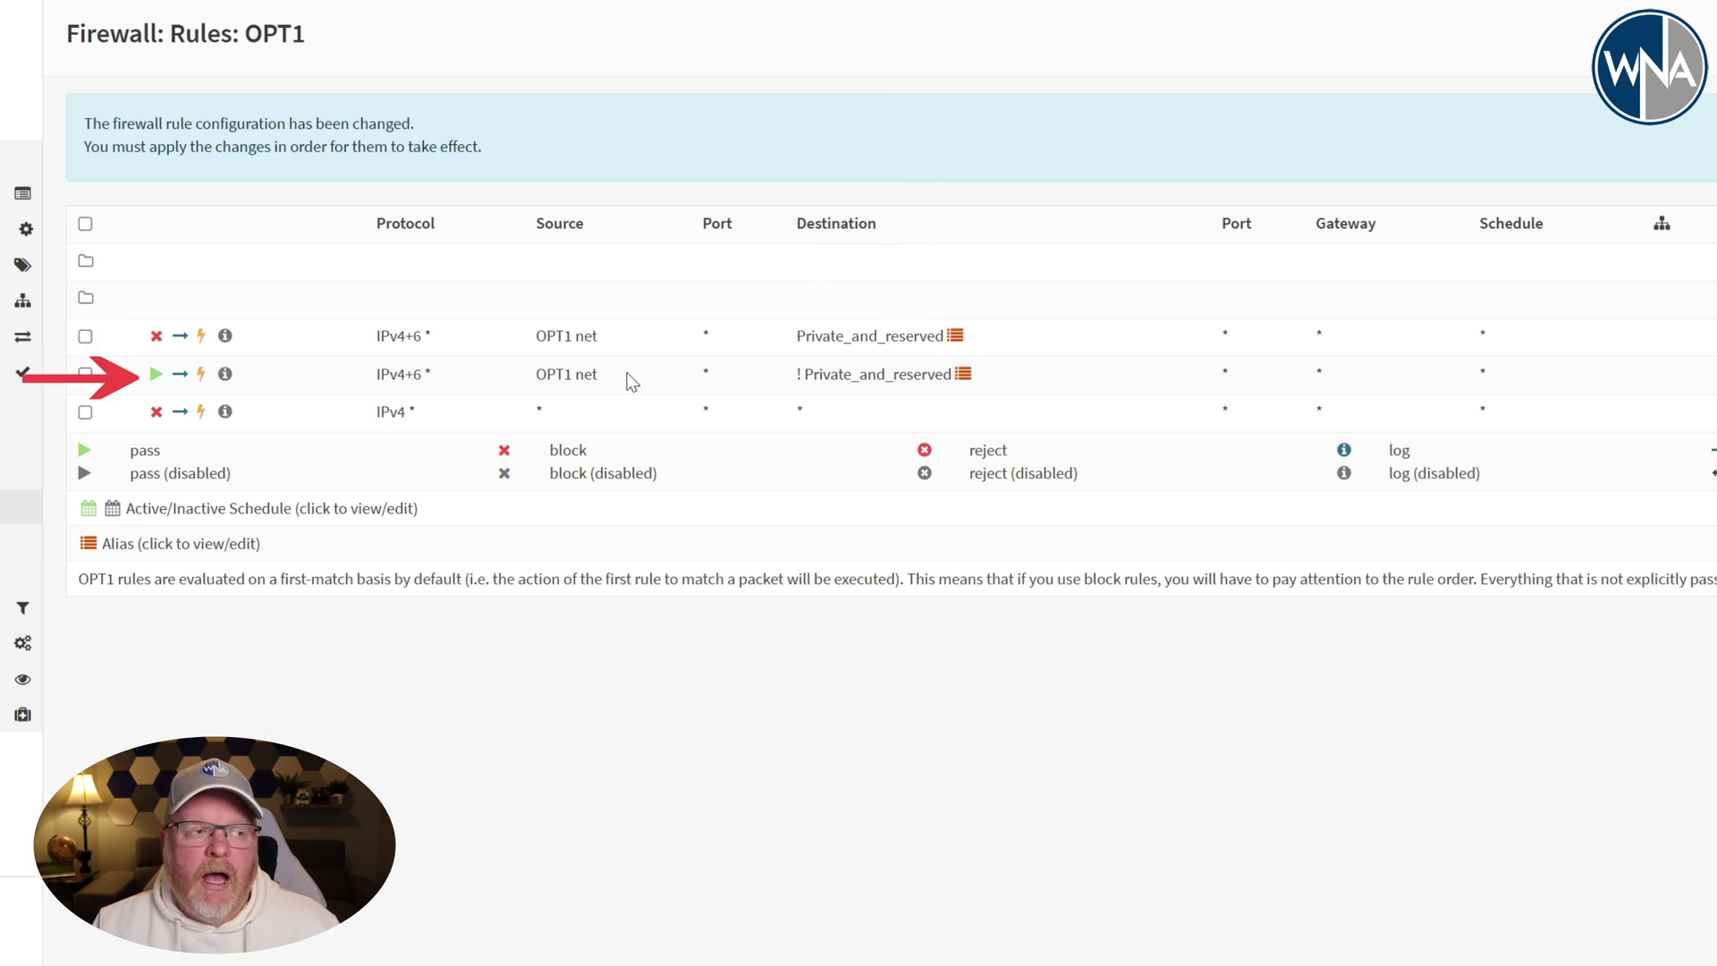
mouse_move(832, 374)
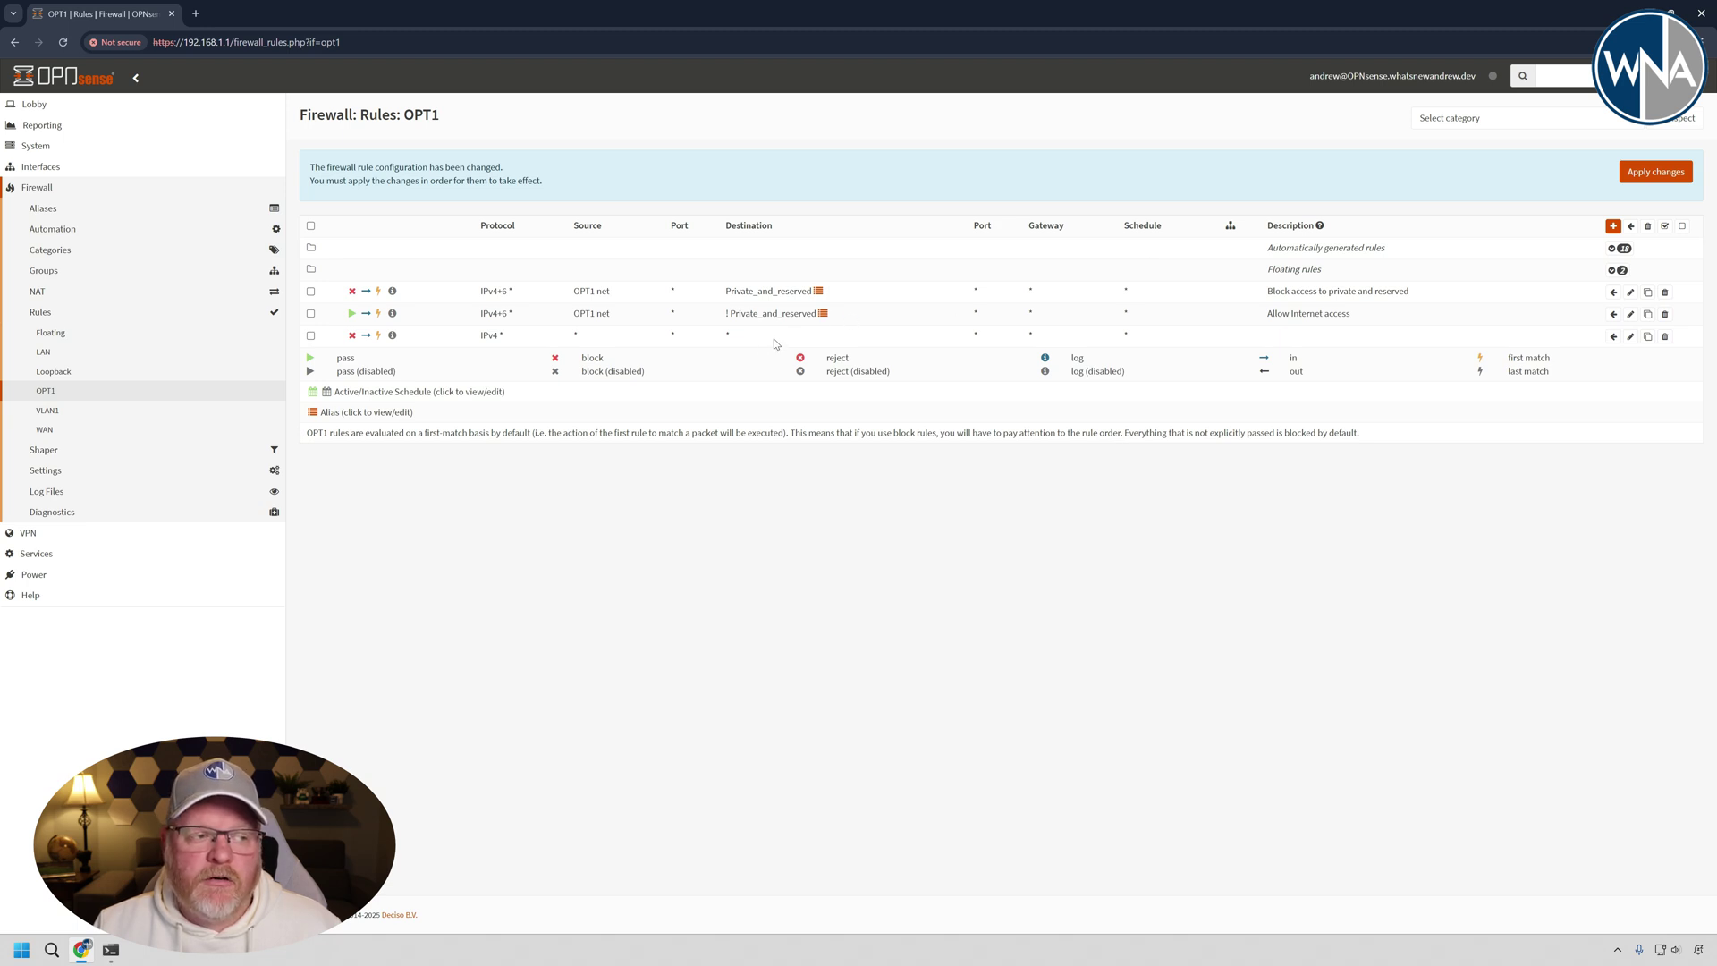
mouse_move(783, 313)
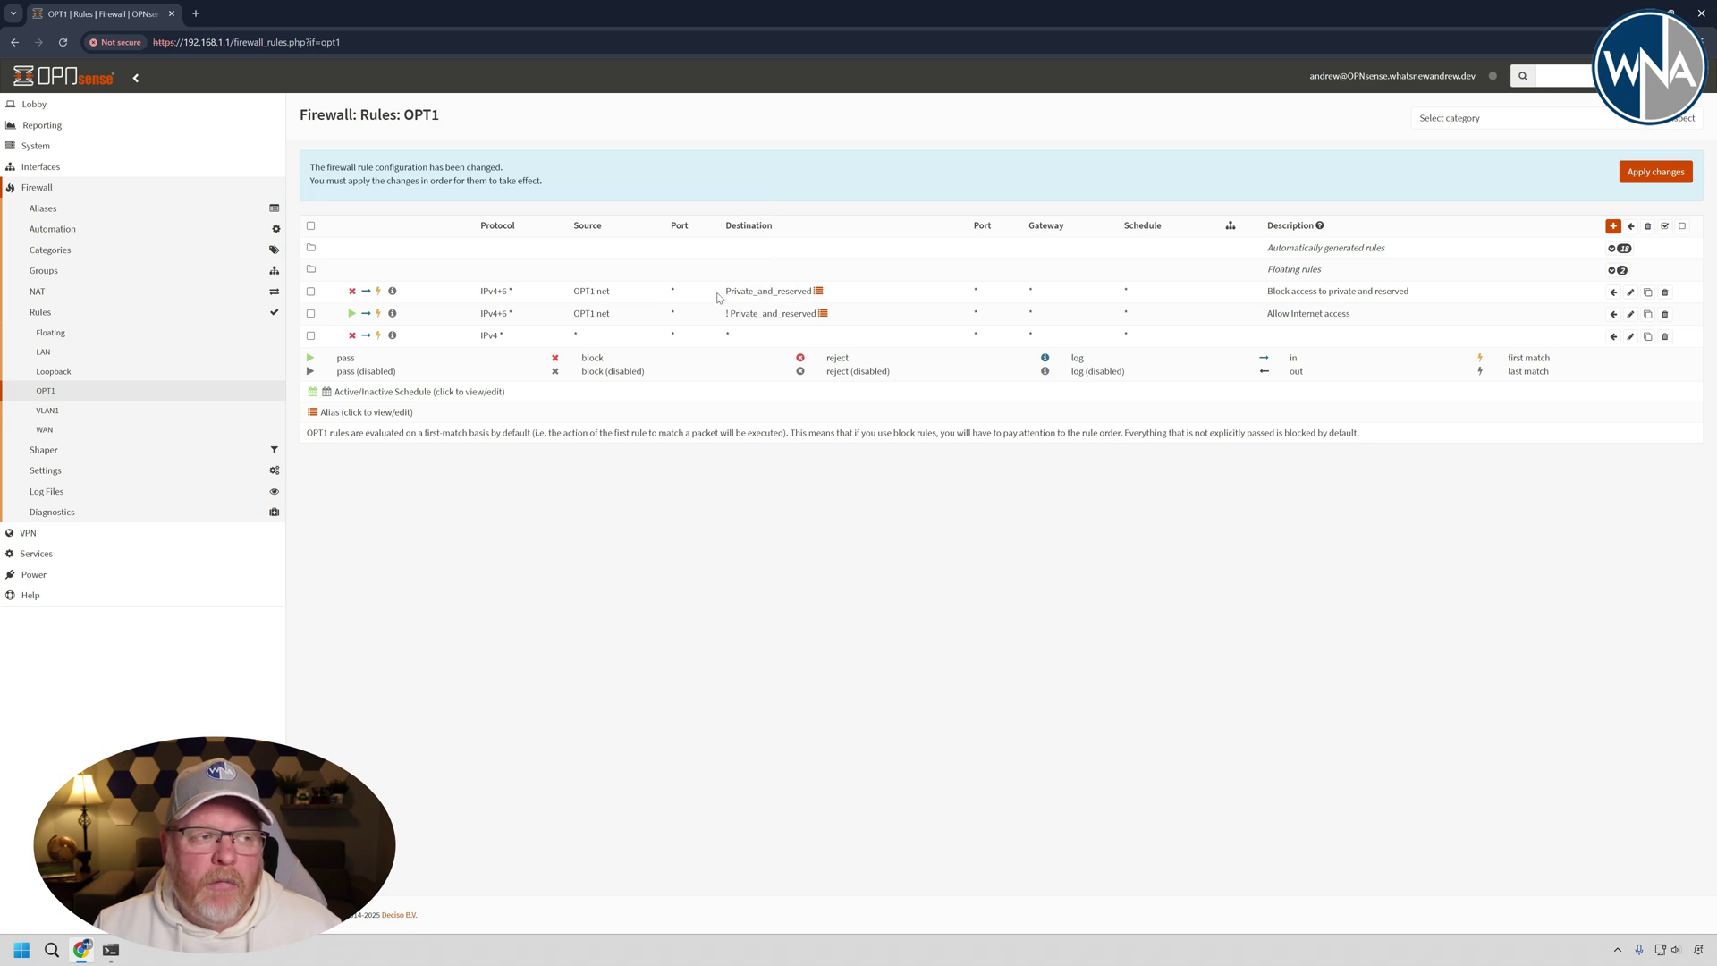
left_click(1643, 178)
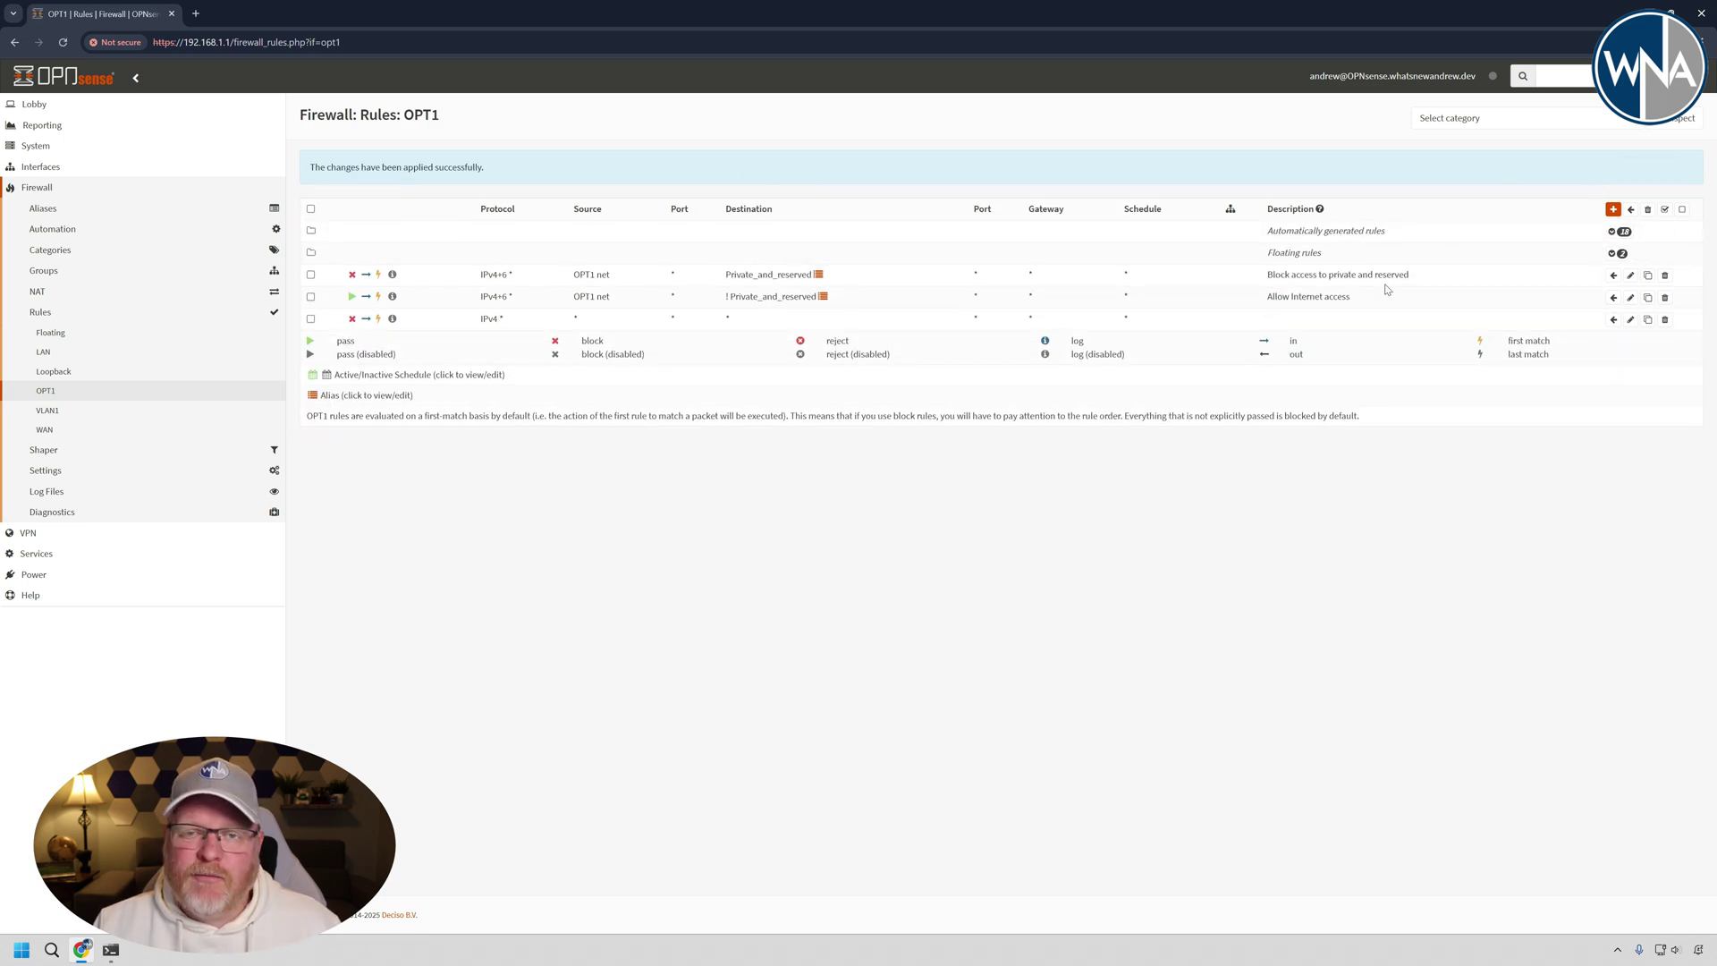